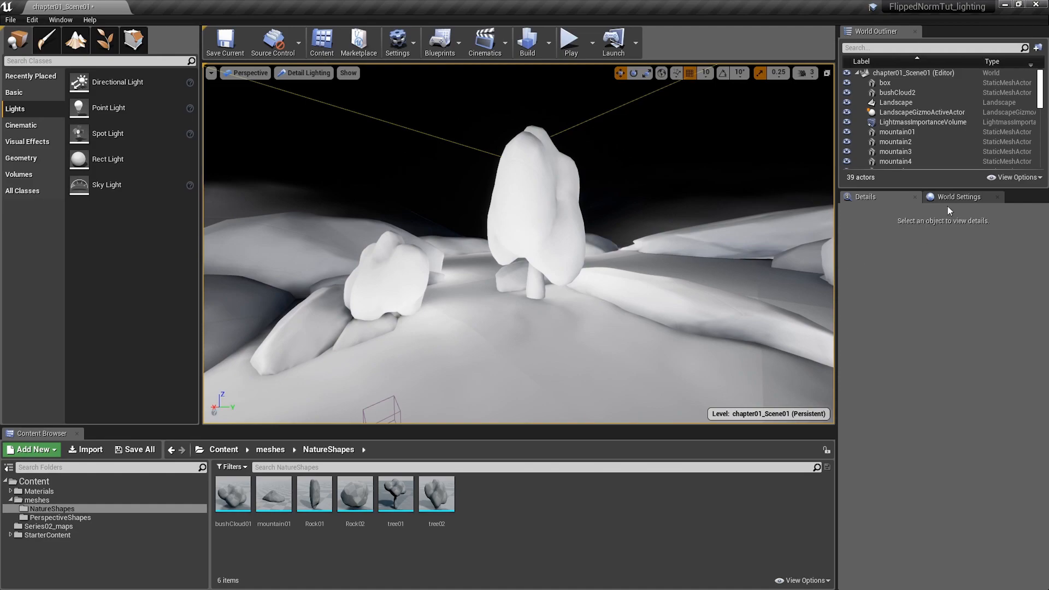
Delete the actor with the pink wireframe box in the foreground and switch the viewport's view mode to Lit.
{"action": "scroll", "coordinate": [923, 94], "scroll_direction": "down", "scroll_amount": 7}
{"action": "scroll", "coordinate": [924, 94], "scroll_direction": "up", "scroll_amount": 6}
{"action": "left_click", "coordinate": [909, 150]}
{"action": "key", "text": "Delete"}
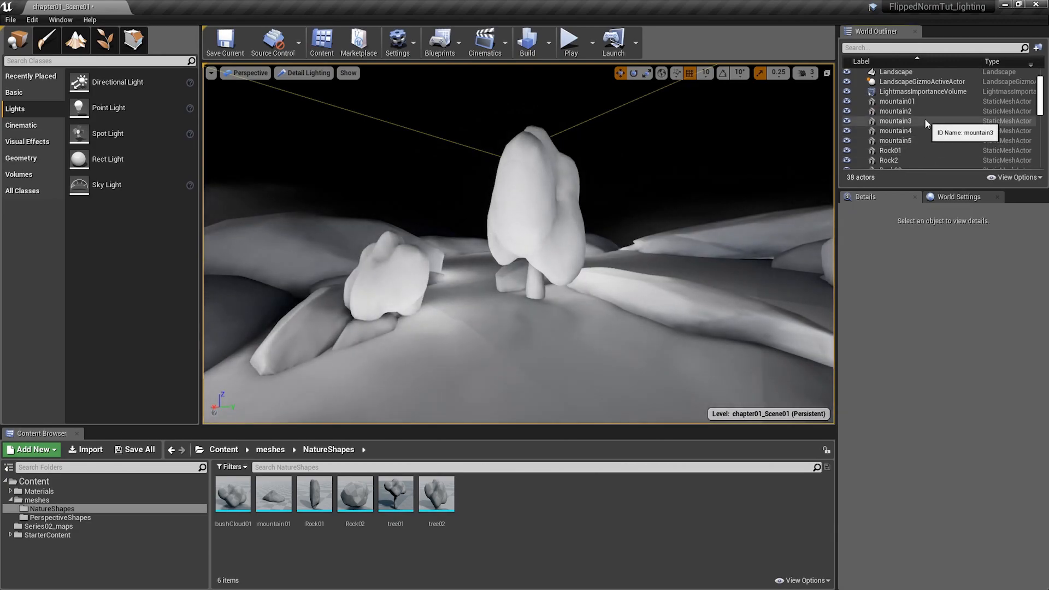
{"action": "left_click", "coordinate": [305, 77]}
{"action": "left_click", "coordinate": [306, 99]}
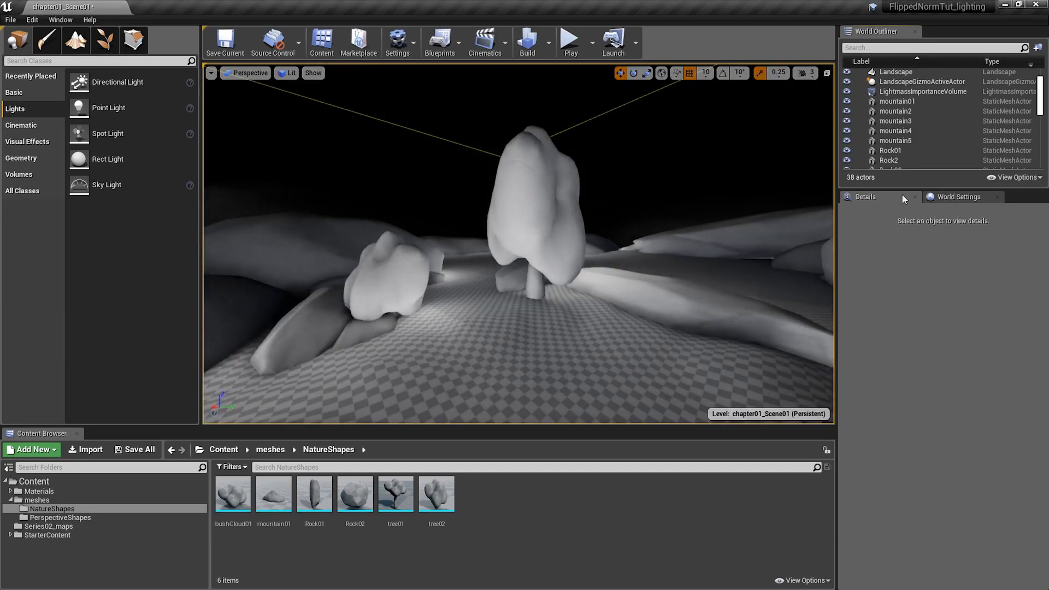
Enable Force No Precomputed Lighting in the world settings and accept the message.
{"action": "left_click", "coordinate": [937, 198]}
{"action": "scroll", "coordinate": [934, 420], "scroll_direction": "down", "scroll_amount": 10}
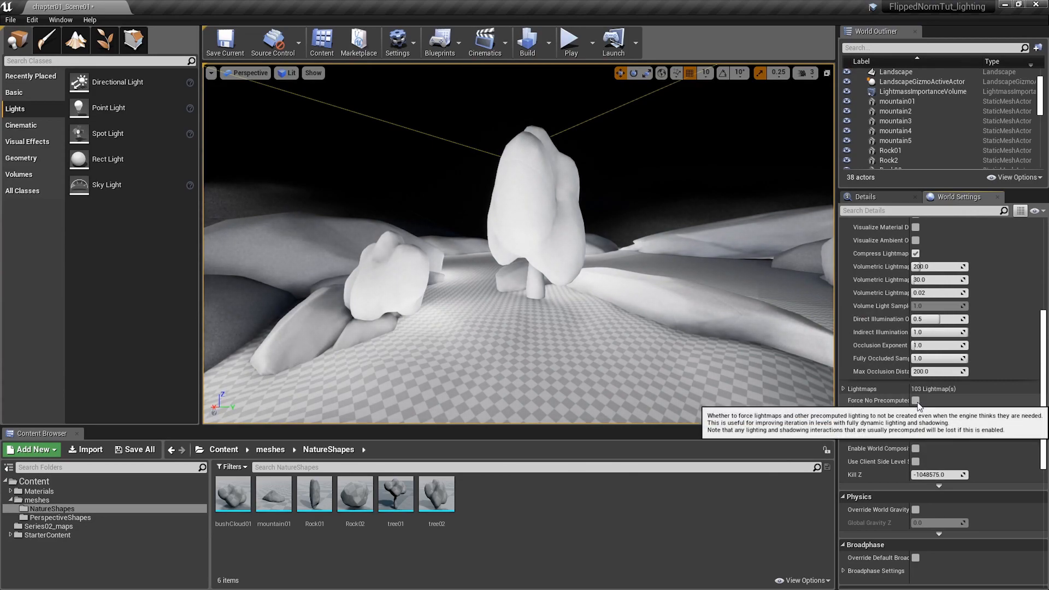
{"action": "left_click", "coordinate": [916, 402]}
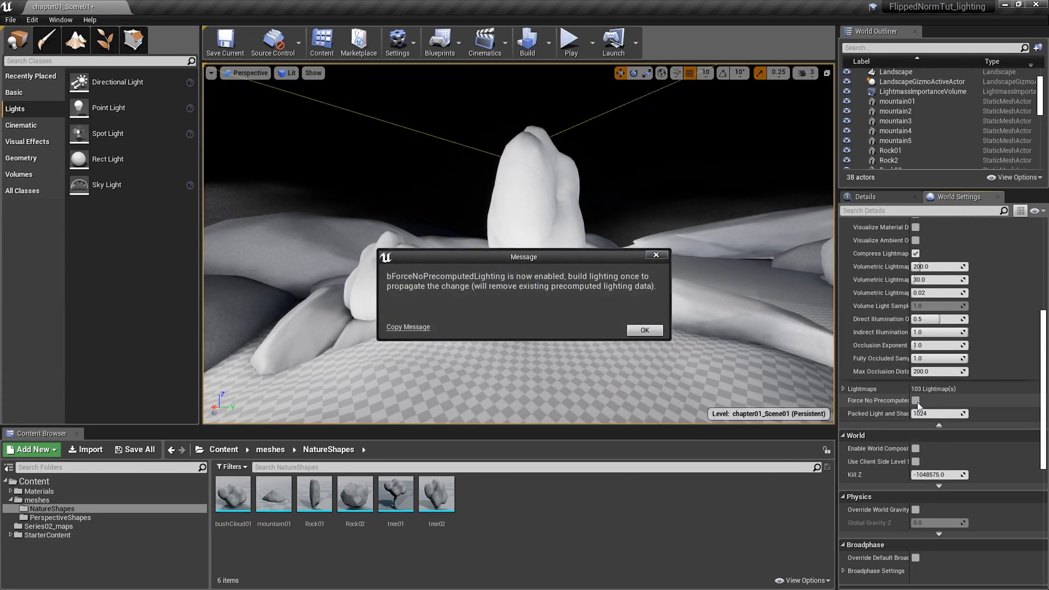
{"action": "left_click", "coordinate": [642, 331]}
Build the level's lighting only, and turn Force No Precomputed Lighting back off.
{"action": "left_click", "coordinate": [549, 43]}
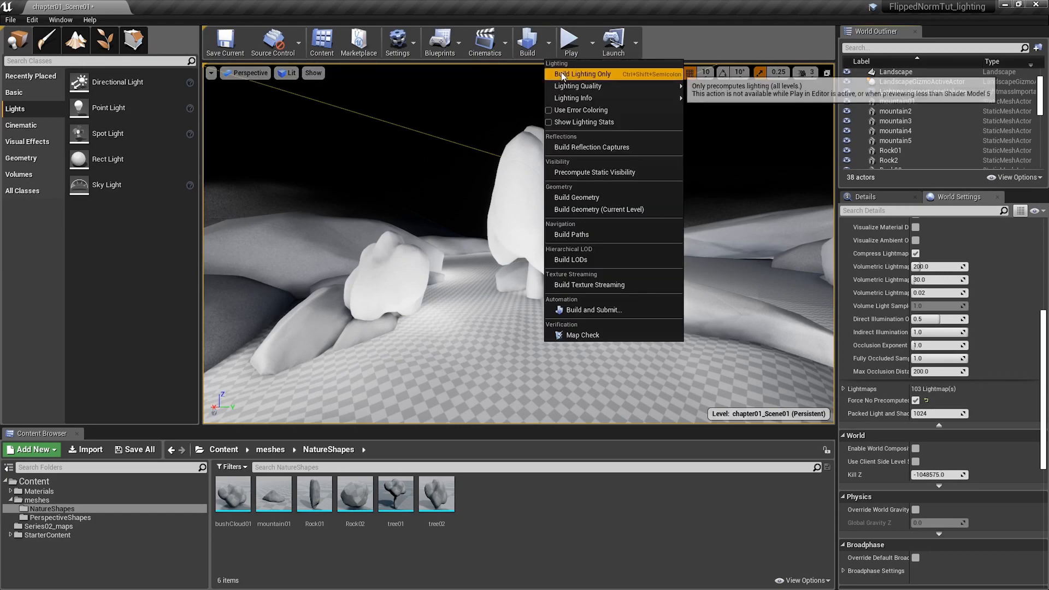
{"action": "left_click", "coordinate": [563, 75]}
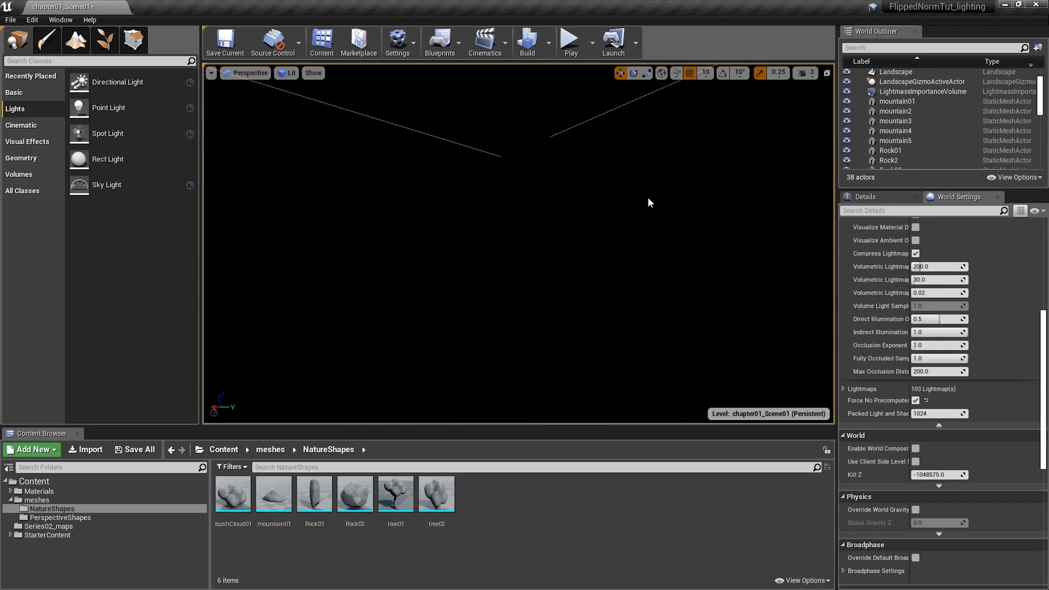
{"action": "left_click", "coordinate": [916, 401]}
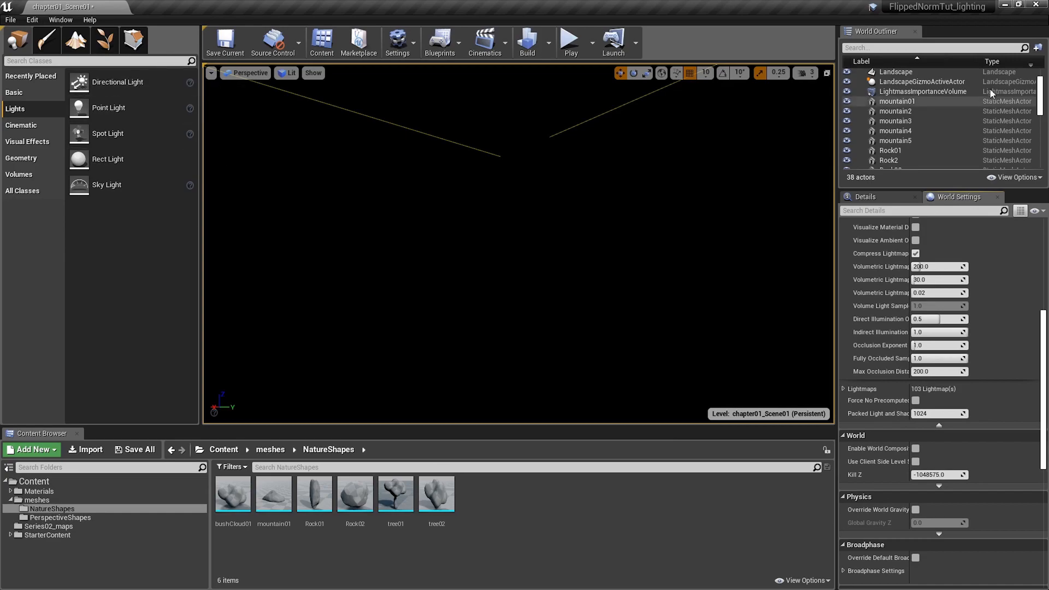
Switch to Photos and look through the black-and-white ink, comic and film noir reference images for their light and shadow.
{"action": "left_click", "coordinate": [1019, 5]}
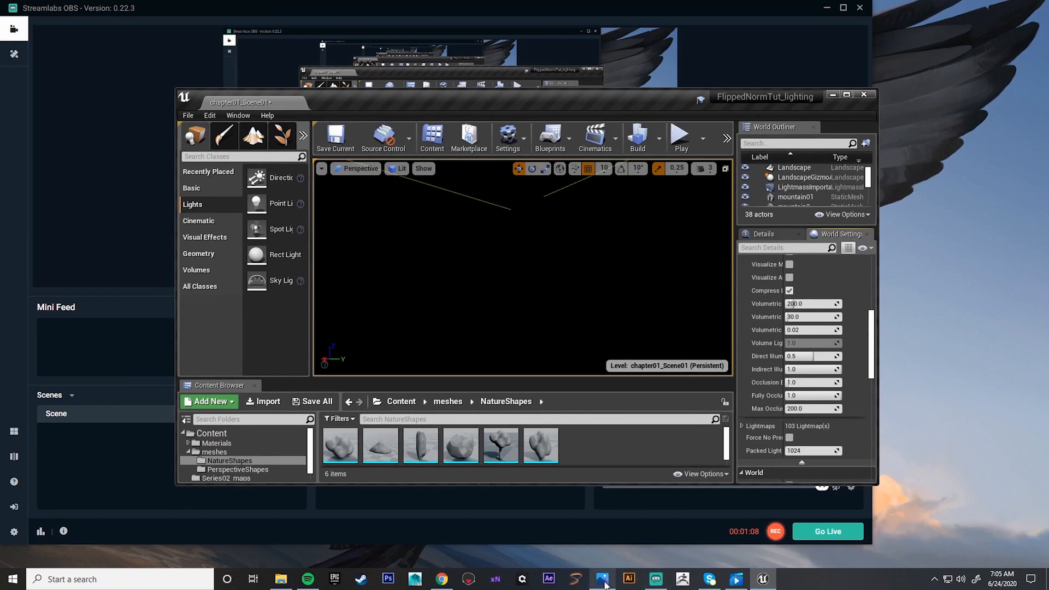
{"action": "left_click", "coordinate": [603, 581]}
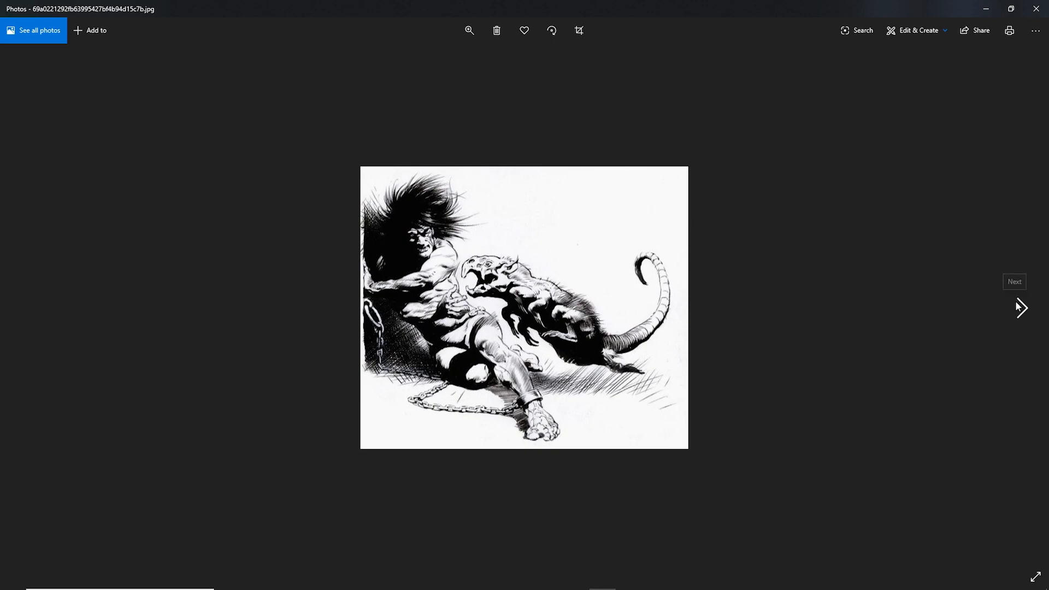
{"action": "left_click", "coordinate": [1018, 306]}
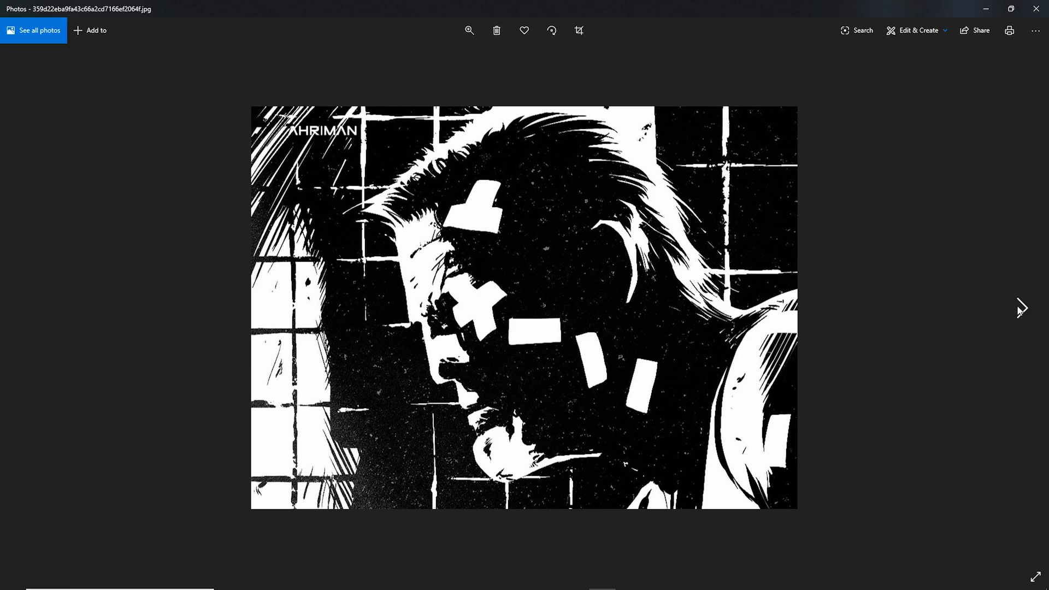
{"action": "left_click", "coordinate": [1017, 310]}
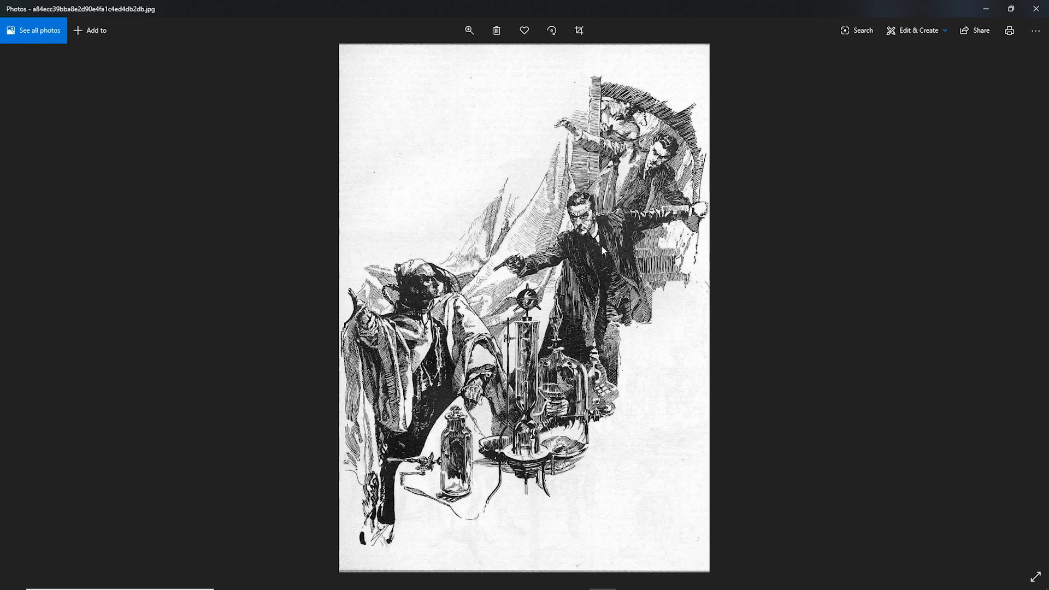
{"action": "left_click", "coordinate": [1018, 304]}
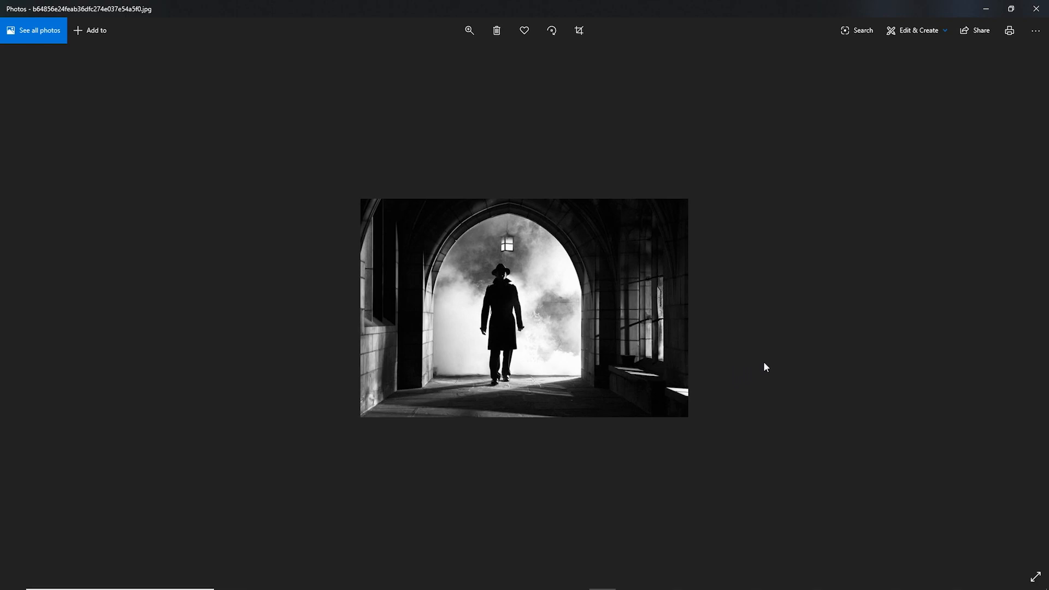
{"action": "left_click", "coordinate": [1030, 308]}
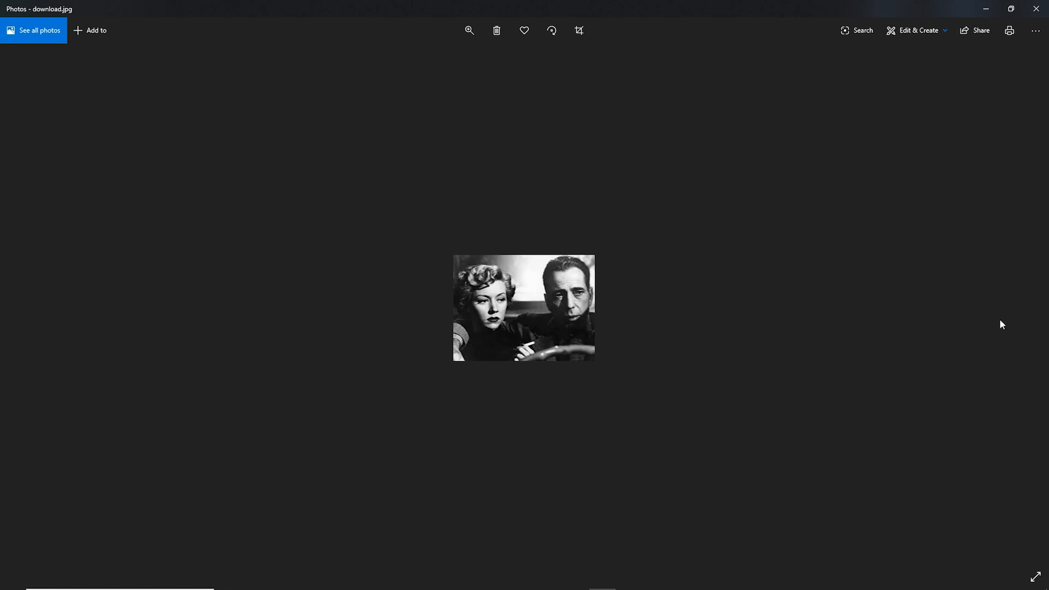
{"action": "left_click", "coordinate": [1021, 309]}
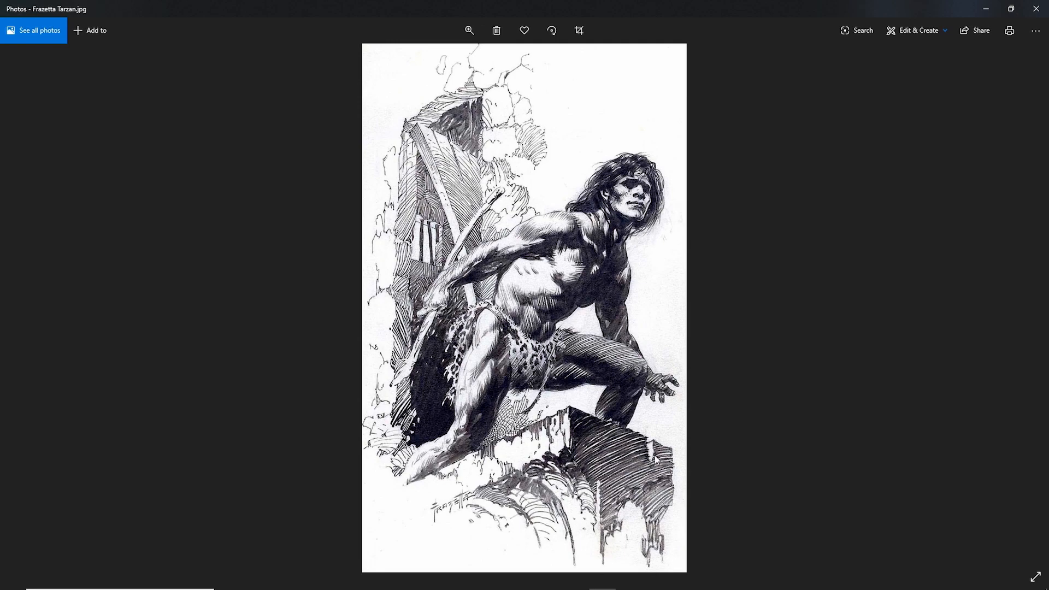
{"action": "left_click", "coordinate": [1024, 308]}
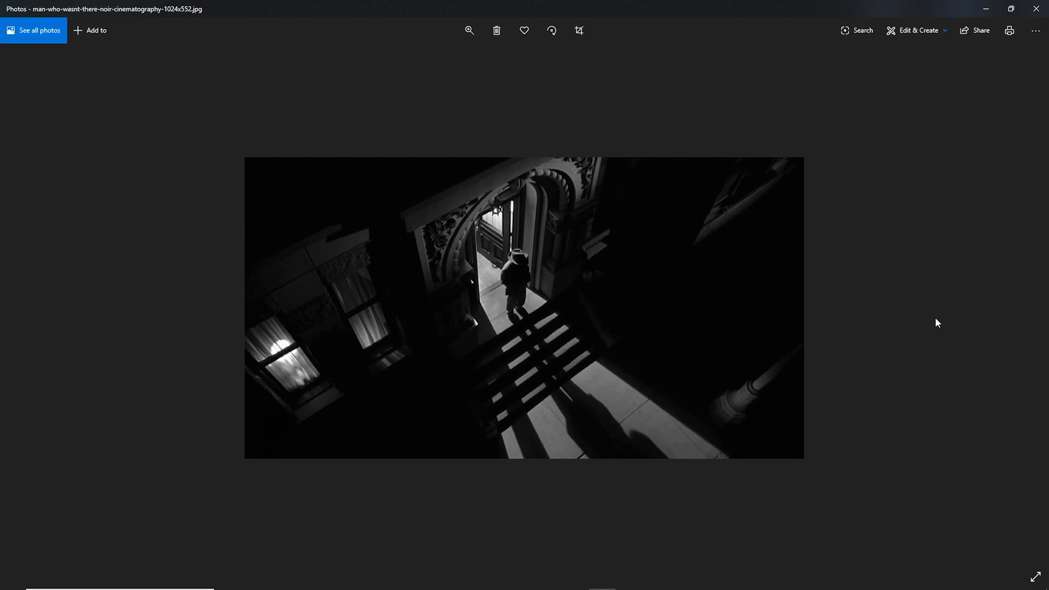
{"action": "left_click", "coordinate": [1031, 309]}
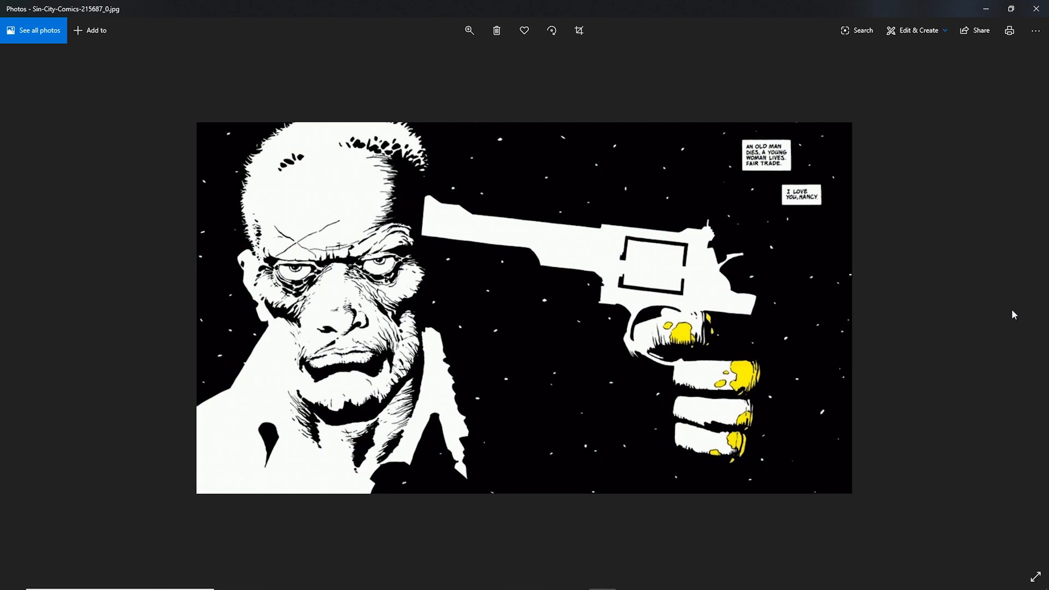
Shrink the photo viewer, switch back to the Unreal Editor and maximise its window.
{"action": "left_click", "coordinate": [1011, 9]}
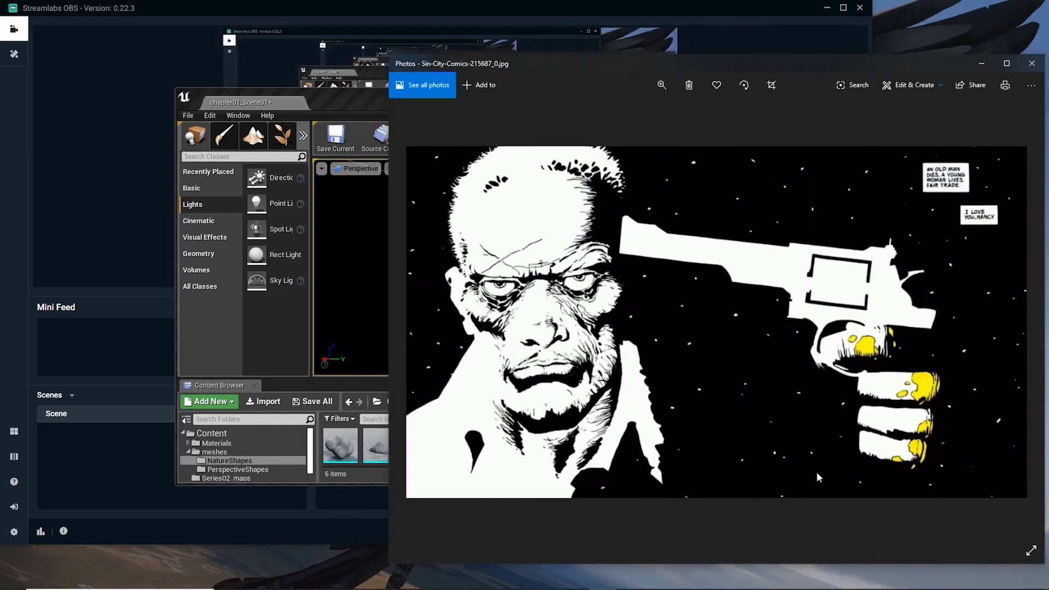
{"action": "left_click", "coordinate": [763, 579]}
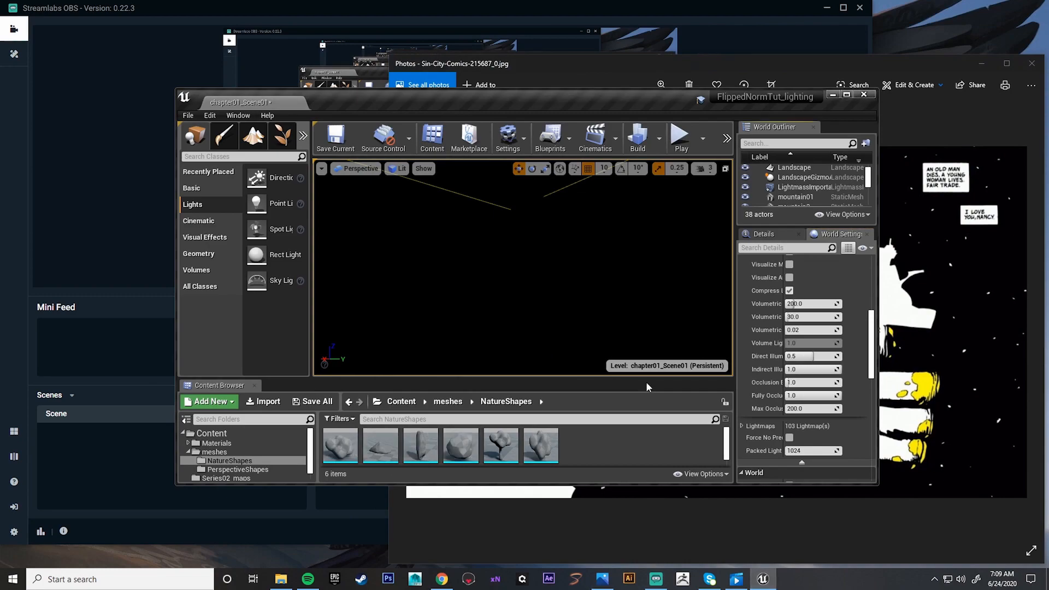
{"action": "left_click", "coordinate": [846, 95]}
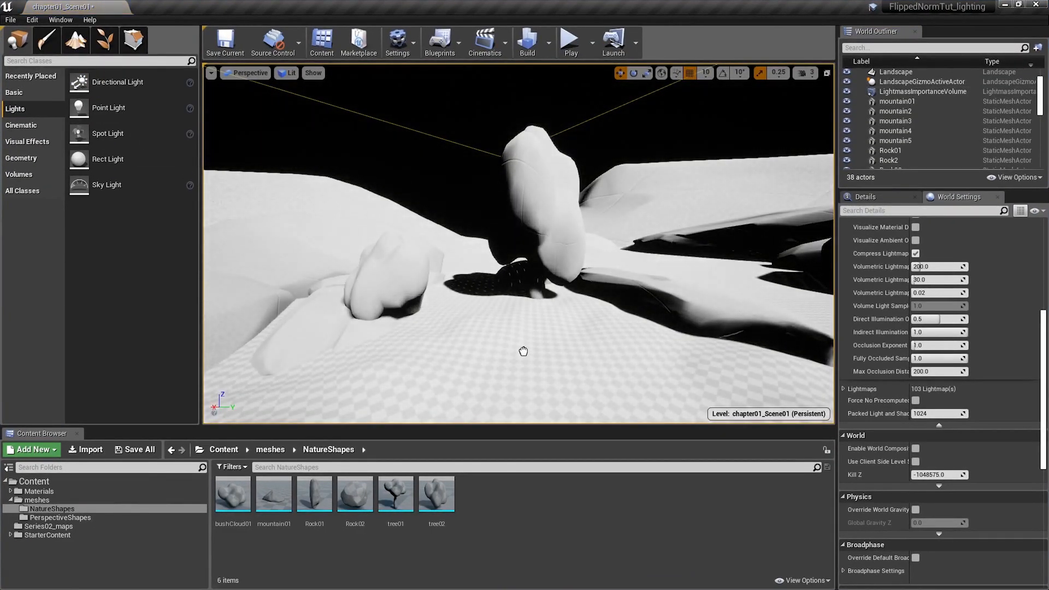
Place a Directional Light on the ground in front of the tree, keeping the editor in Place mode.
{"action": "left_click_drag", "start_coordinate": [522, 344], "coordinate": [523, 343]}
{"action": "right_click_drag", "start_coordinate": [522, 343], "coordinate": [500, 394]}
{"action": "key", "text": "s"}
{"action": "key", "text": "w"}
{"action": "mouse_move", "coordinate": [236, 165]}
{"action": "right_mouse_down"}
{"action": "mouse_move", "coordinate": [225, 179]}
{"action": "mouse_move", "coordinate": [238, 191]}
{"action": "mouse_move", "coordinate": [236, 165]}
{"action": "right_mouse_up"}
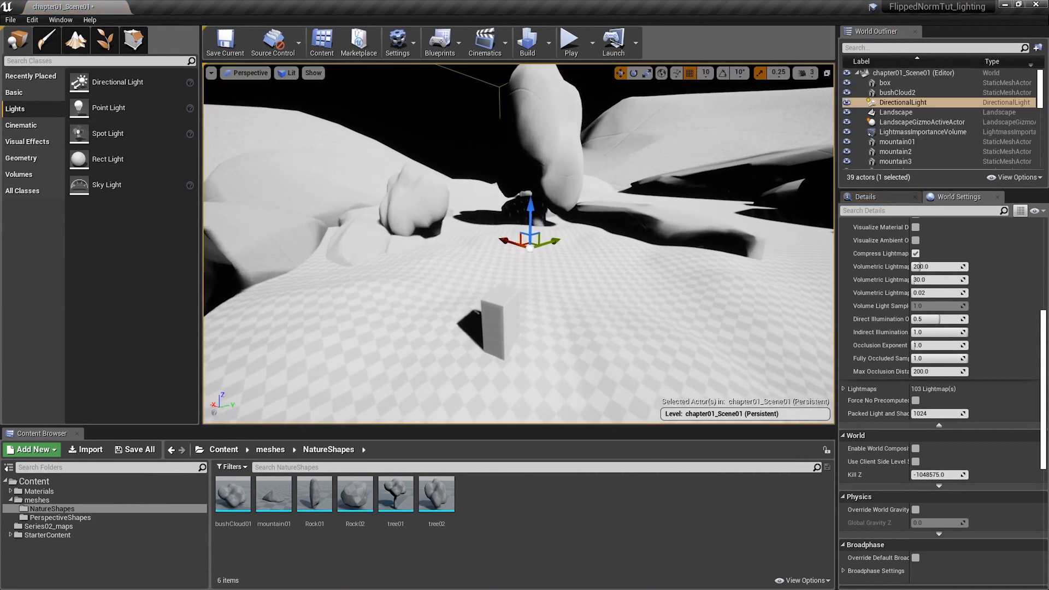
{"action": "left_click", "coordinate": [104, 39]}
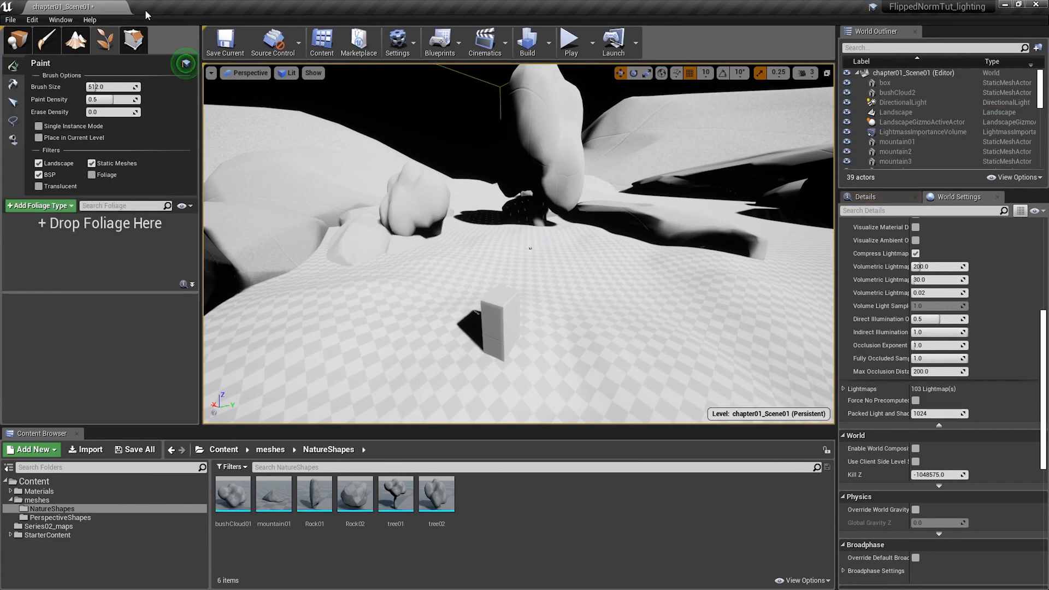
{"action": "left_click", "coordinate": [16, 43]}
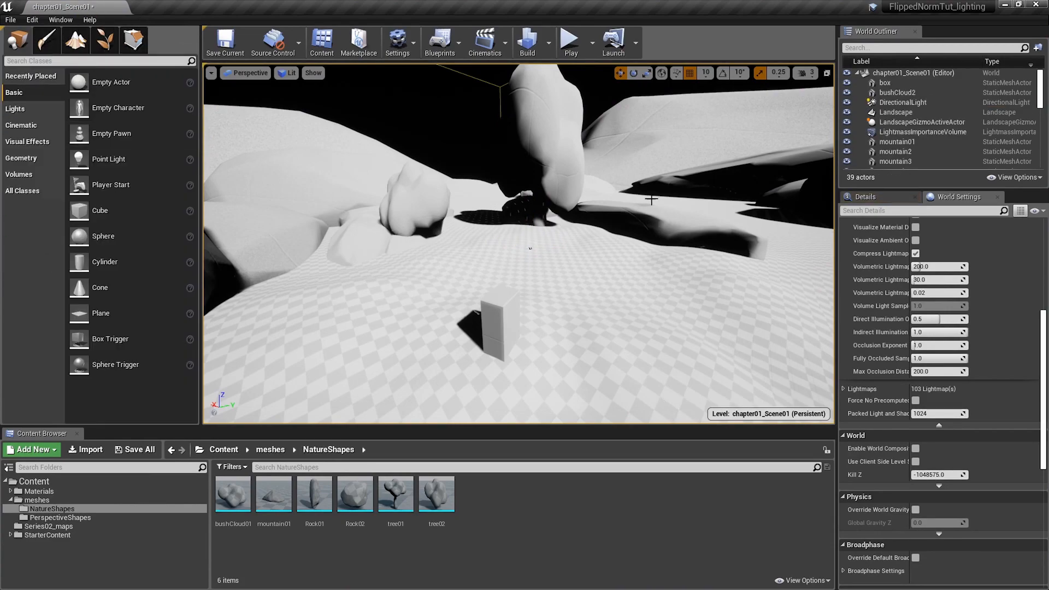
Select the directional light and view it together with the box and the tree.
{"action": "left_click", "coordinate": [902, 103]}
{"action": "key", "text": "f"}
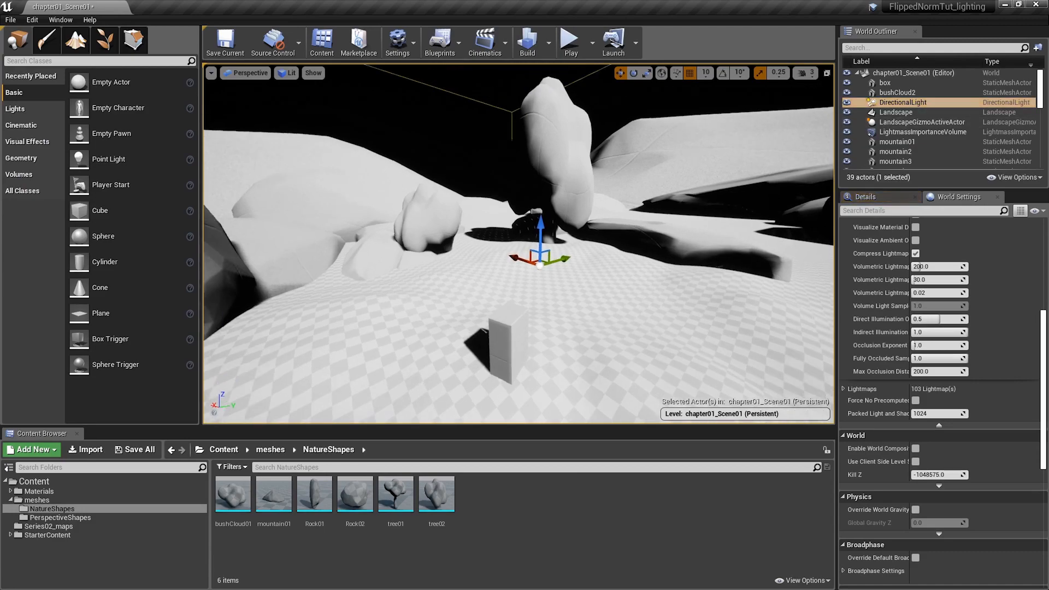
{"action": "key", "text": "w"}
{"action": "right_click_drag", "start_coordinate": [518, 244], "coordinate": [503, 208]}
{"action": "key", "text": "s"}
{"action": "key", "text": "d"}
{"action": "key", "text": "w"}
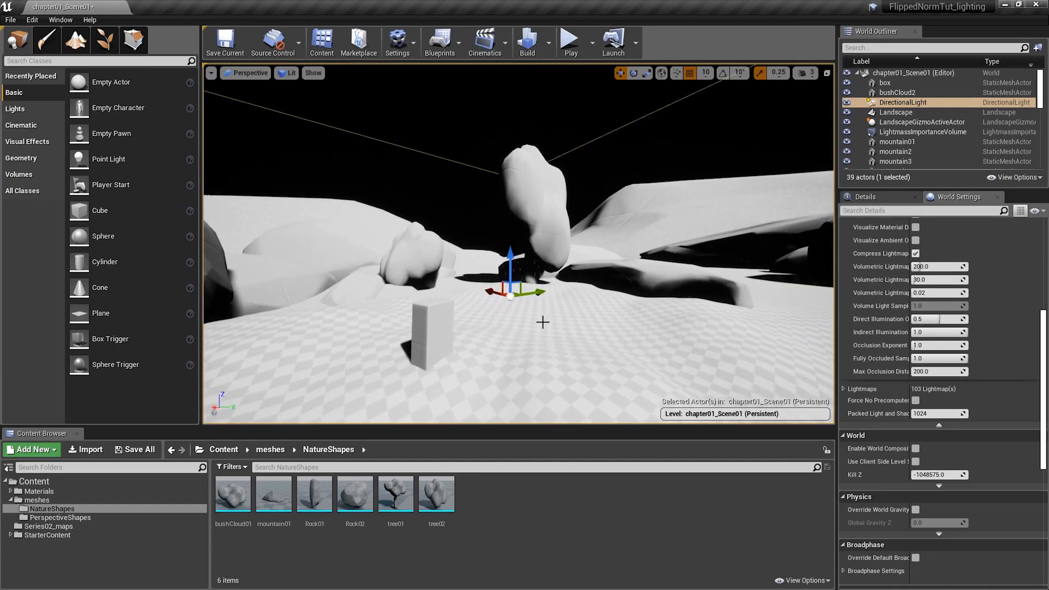
Set the directional light's mobility to Movable.
{"action": "left_click", "coordinate": [432, 323]}
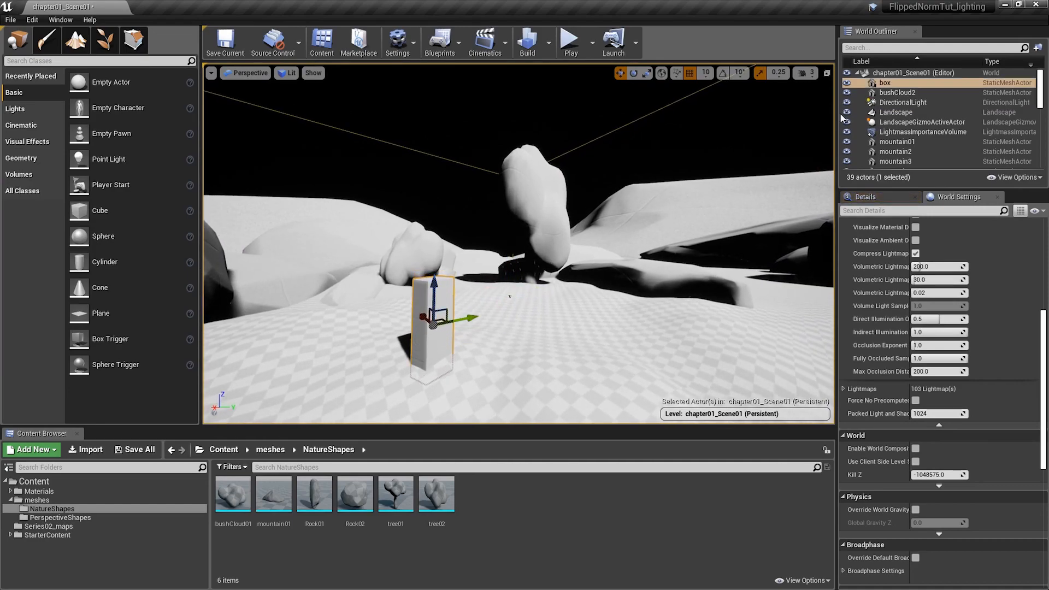
{"action": "left_click", "coordinate": [879, 102]}
{"action": "key", "text": "f"}
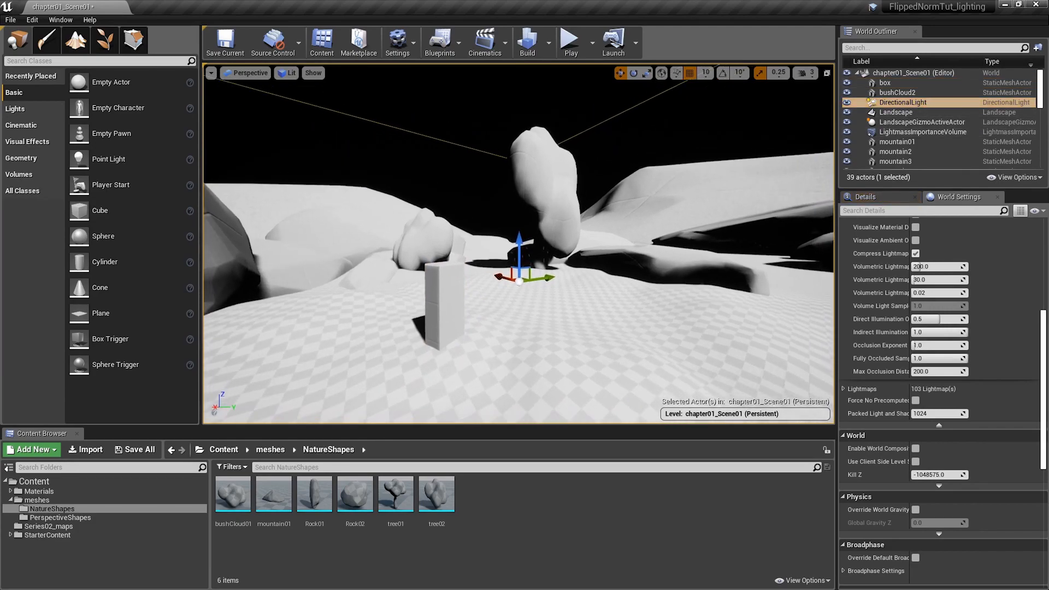
{"action": "left_click", "coordinate": [874, 197]}
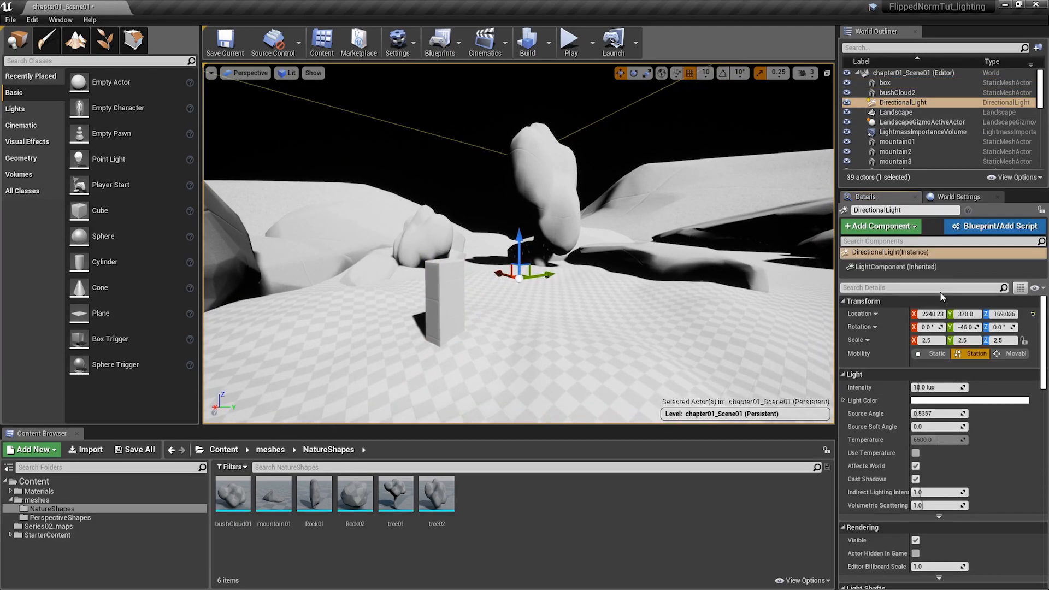
{"action": "left_click", "coordinate": [1012, 353]}
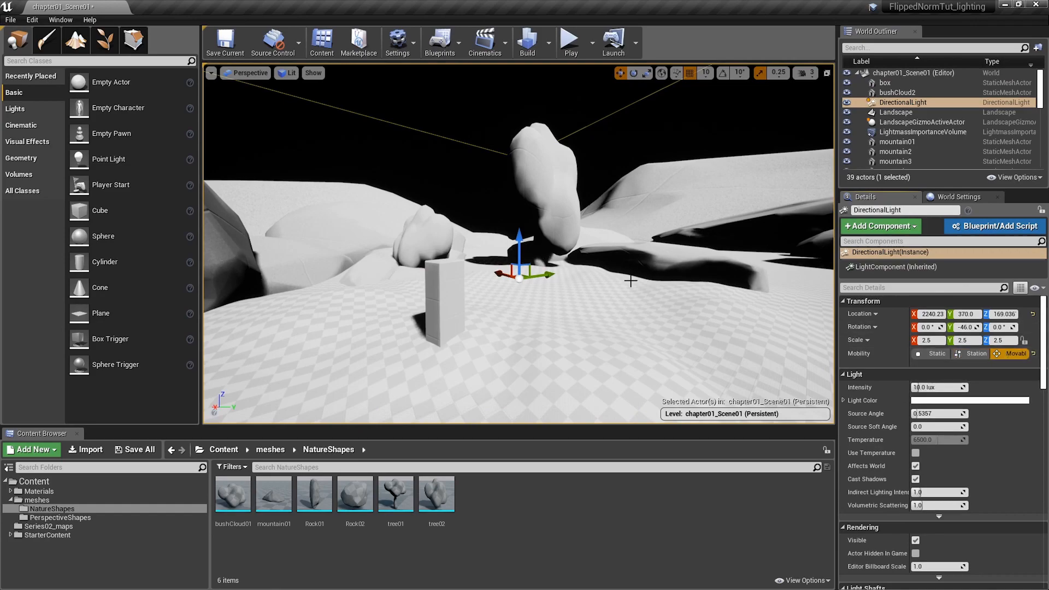
Rotate the directional light about its Z axis to about -38.3 degrees so the shadows fall sideways.
{"action": "mouse_move", "coordinate": [531, 289]}
{"action": "right_mouse_down"}
{"action": "mouse_move", "coordinate": [588, 290]}
{"action": "mouse_move", "coordinate": [529, 289]}
{"action": "right_mouse_up"}
{"action": "key", "text": "w"}
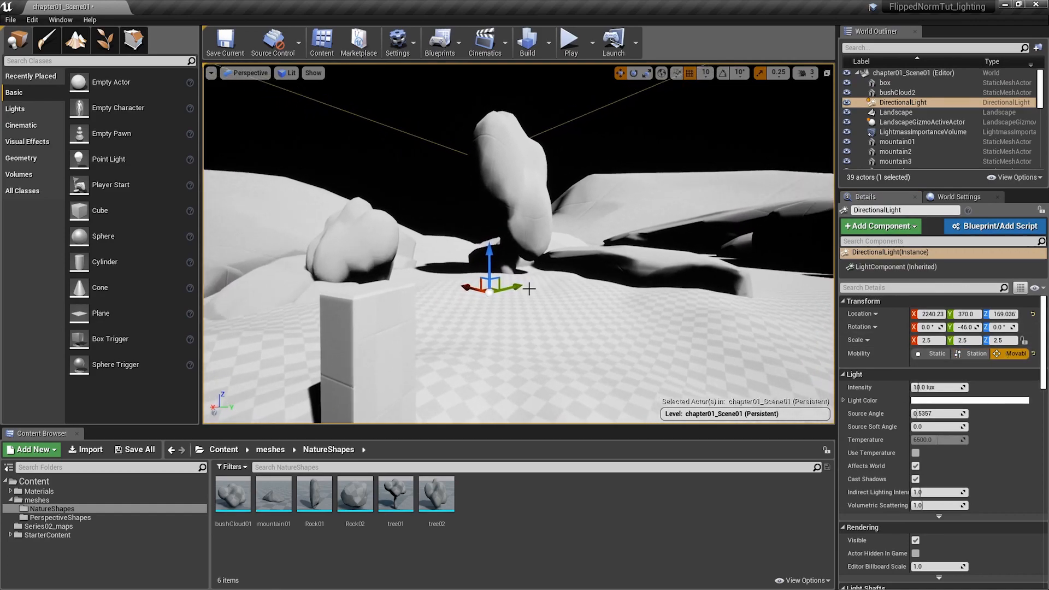
{"action": "key", "text": "e"}
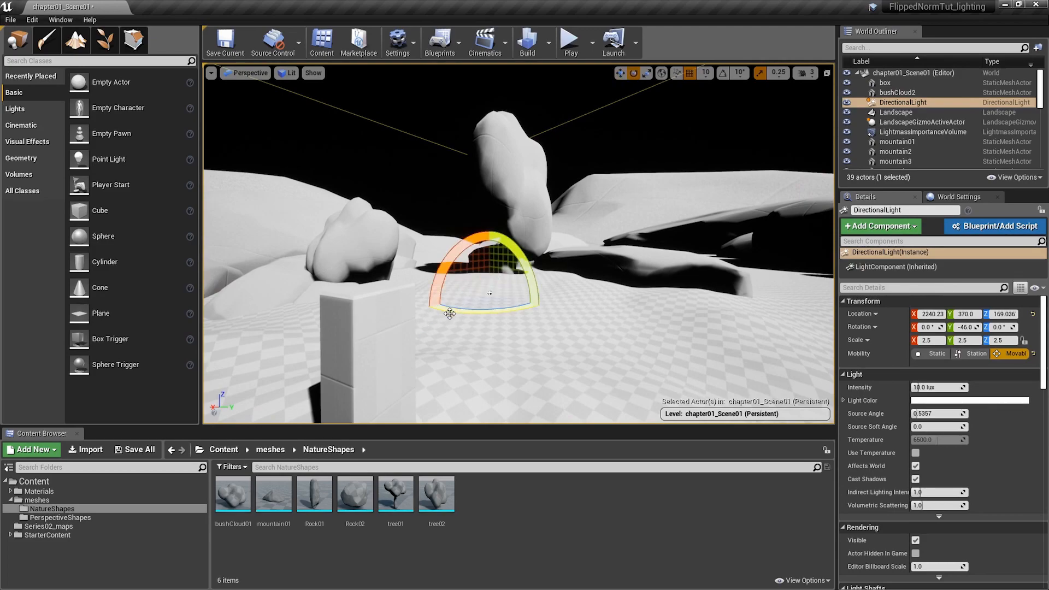
{"action": "left_click_drag", "start_coordinate": [449, 314], "coordinate": [415, 310]}
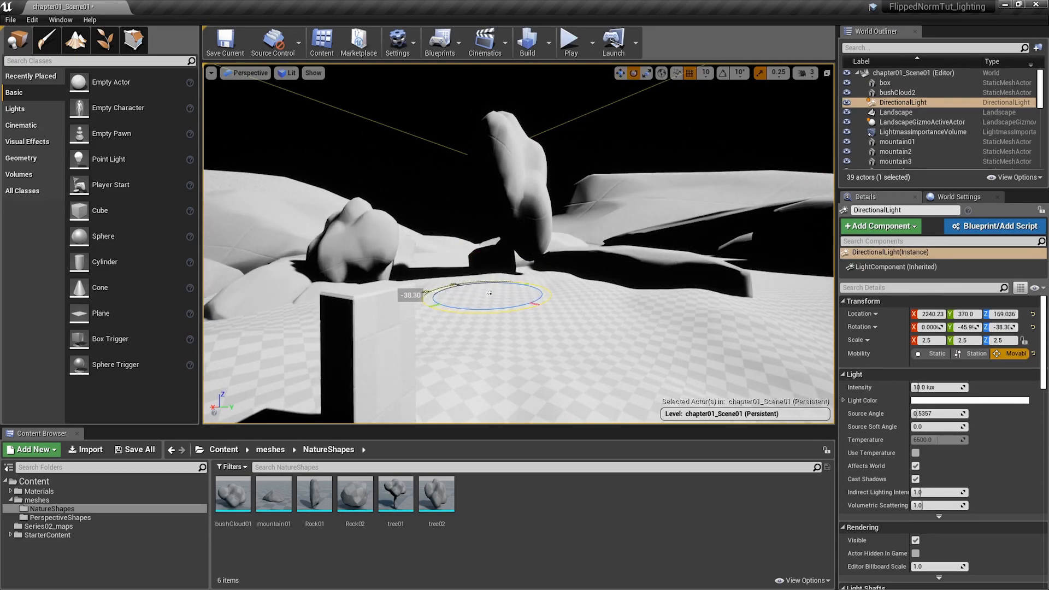
Check the viewport's Visualize show flags for the Preview Shadows Indicator option.
{"action": "left_click", "coordinate": [320, 74]}
{"action": "left_click", "coordinate": [307, 75]}
{"action": "left_click", "coordinate": [304, 74]}
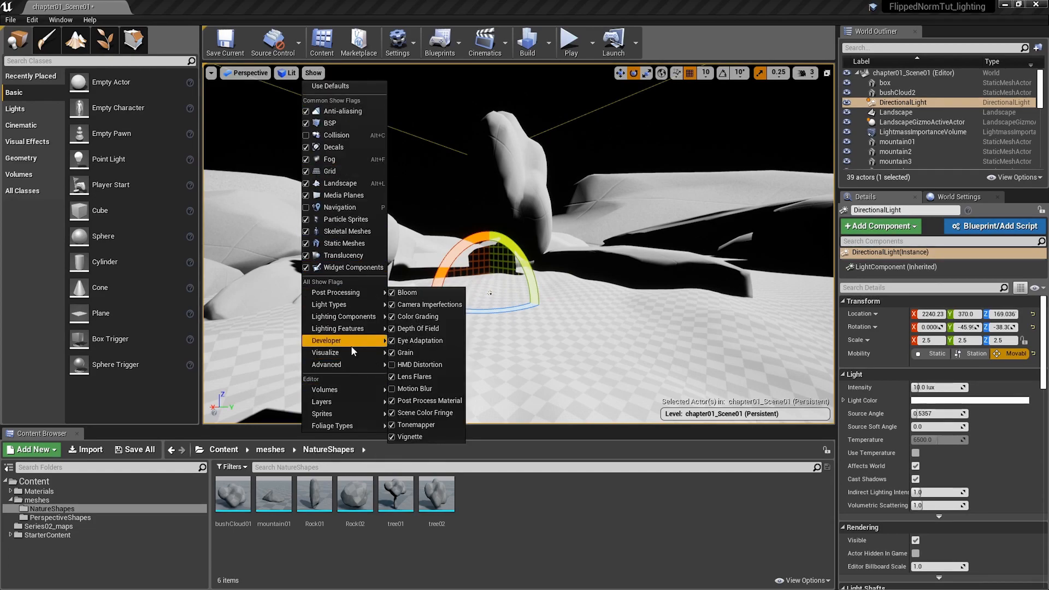
{"action": "mouse_move", "coordinate": [352, 356]}
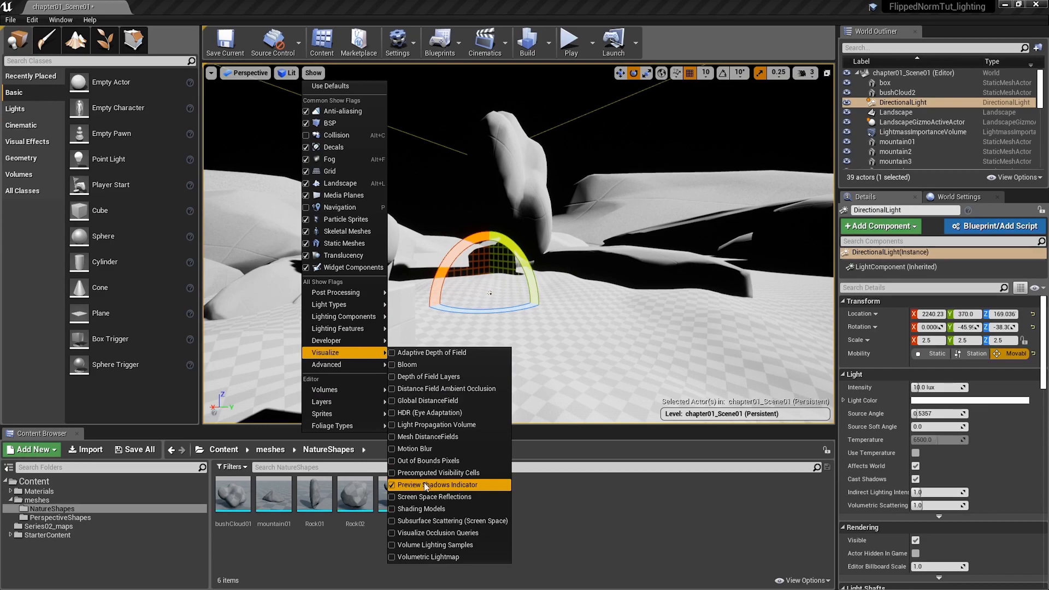
Select the directional light and raise it to about 909 on the Z axis.
{"action": "right_click_drag", "start_coordinate": [490, 293], "coordinate": [488, 276]}
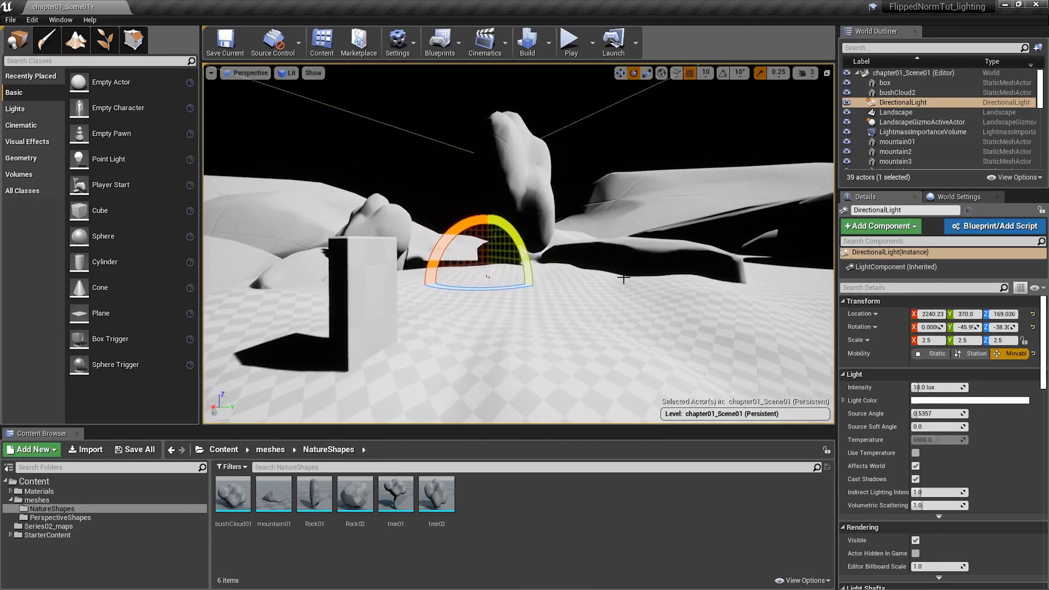
{"action": "left_click", "coordinate": [909, 93]}
{"action": "left_click", "coordinate": [903, 103]}
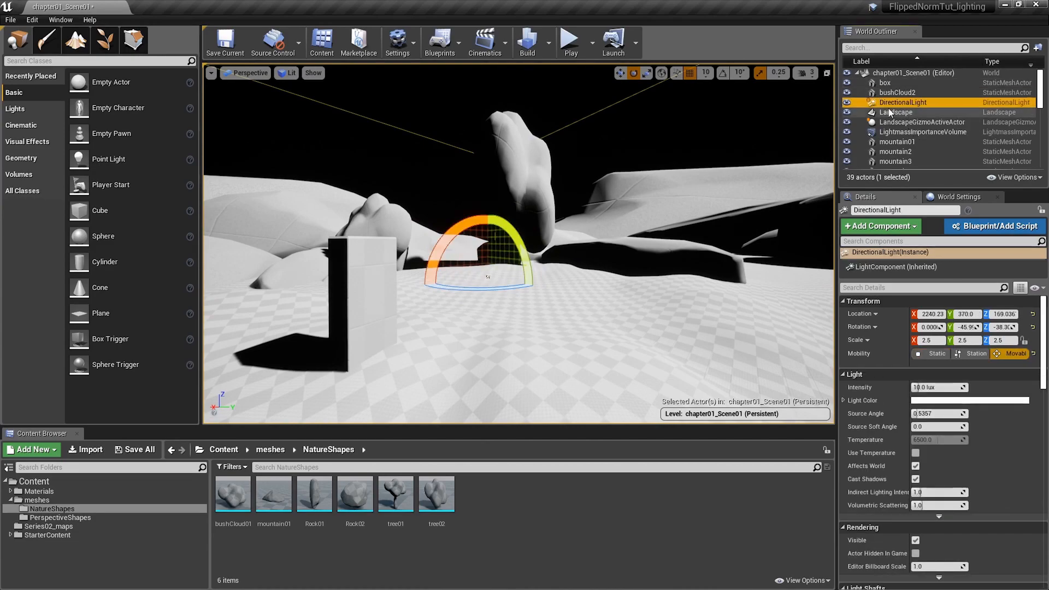
{"action": "right_click_drag", "start_coordinate": [610, 229], "coordinate": [588, 234]}
{"action": "key", "text": "w"}
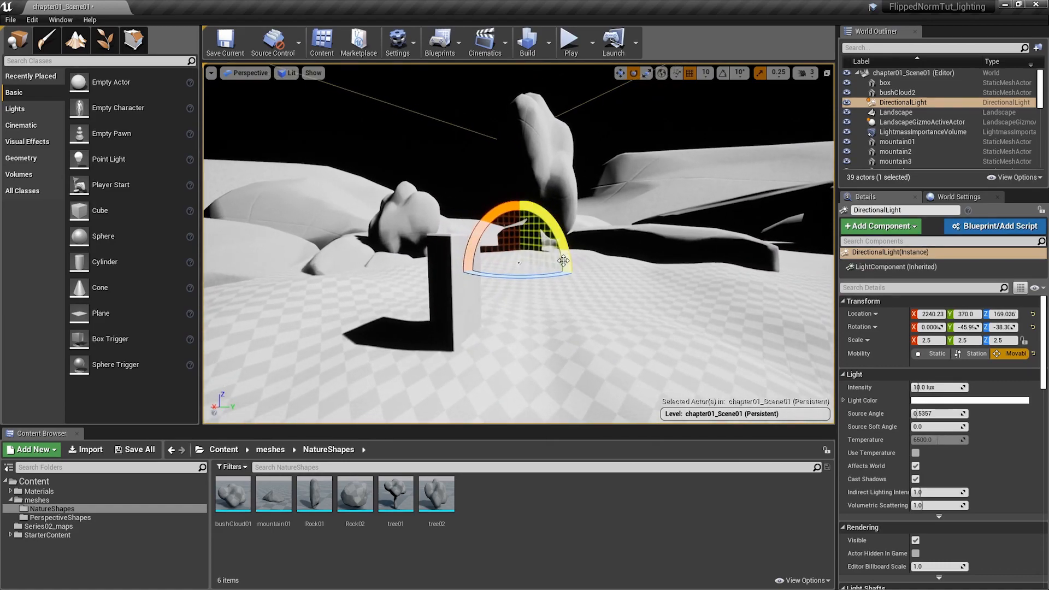
{"action": "key", "text": "w"}
{"action": "left_click_drag", "start_coordinate": [525, 193], "coordinate": [527, 169]}
{"action": "right_click_drag", "start_coordinate": [552, 251], "coordinate": [552, 250]}
{"action": "key", "text": "e"}
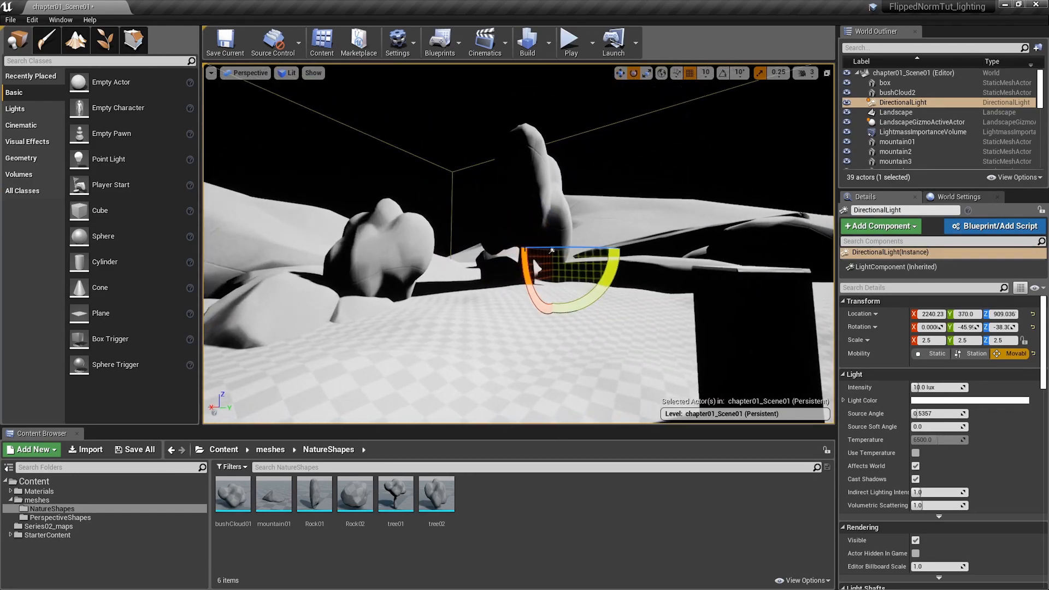
Rotate the directional light about its Z axis to about -91 degrees so the tree is lit mostly from behind.
{"action": "mouse_move", "coordinate": [512, 261]}
{"action": "right_mouse_down"}
{"action": "mouse_move", "coordinate": [476, 261]}
{"action": "mouse_move", "coordinate": [513, 261]}
{"action": "right_mouse_up"}
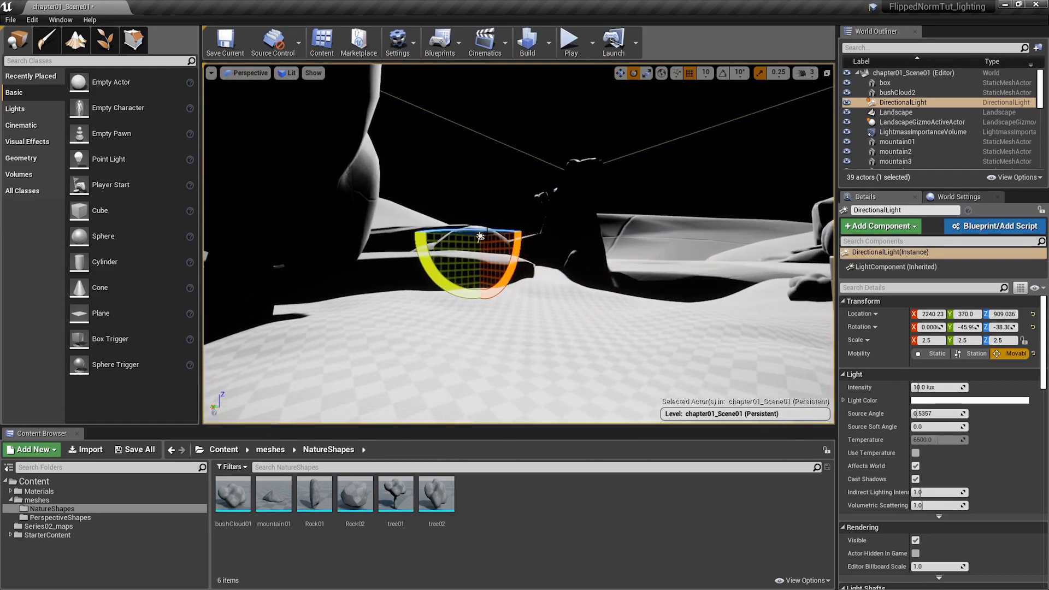
{"action": "left_click_drag", "start_coordinate": [487, 232], "coordinate": [482, 234]}
{"action": "right_click_drag", "start_coordinate": [483, 233], "coordinate": [532, 230]}
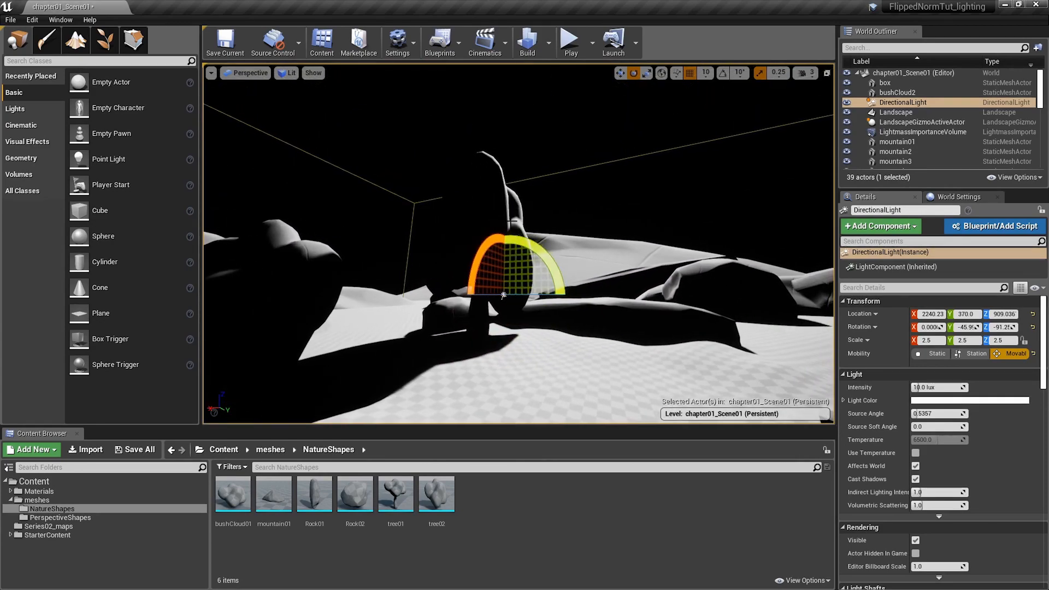
Lower the directional light to about 129 on Z and rotate it about Z to about -154 degrees.
{"action": "key", "text": "w"}
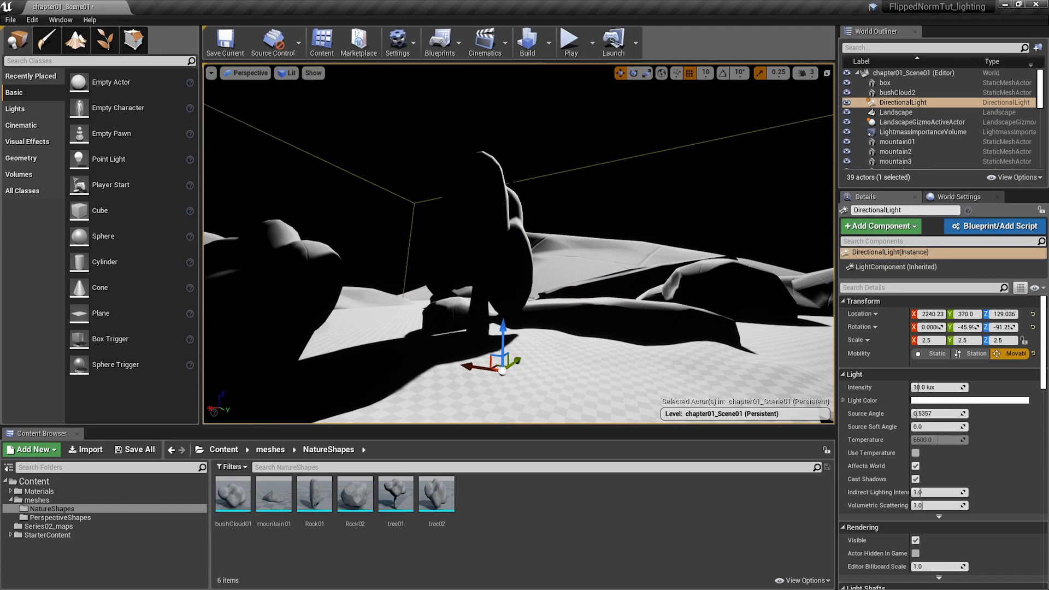
{"action": "key", "text": "e"}
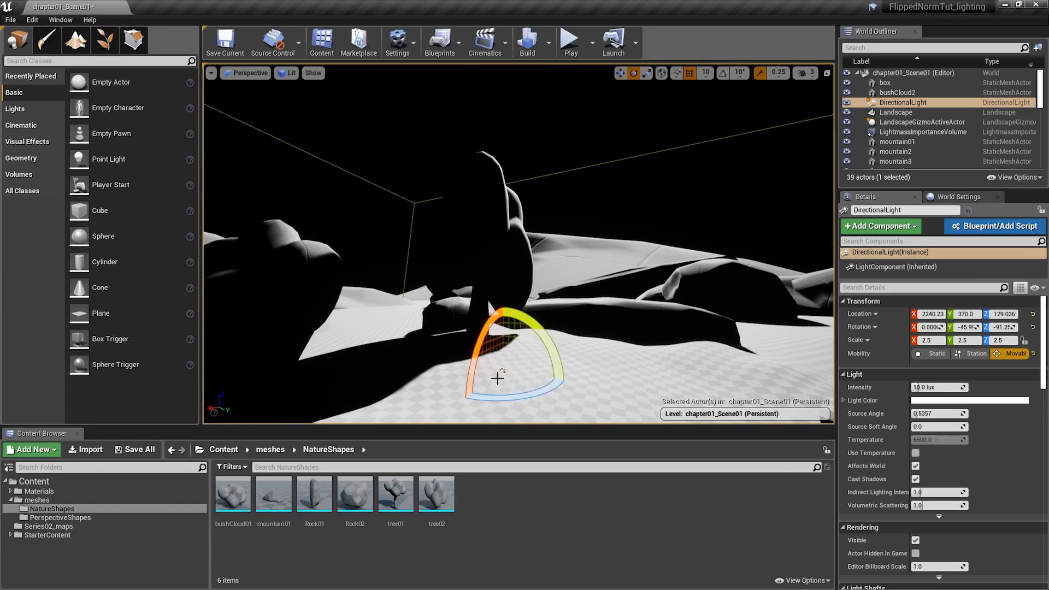
{"action": "left_click_drag", "start_coordinate": [498, 401], "coordinate": [481, 403]}
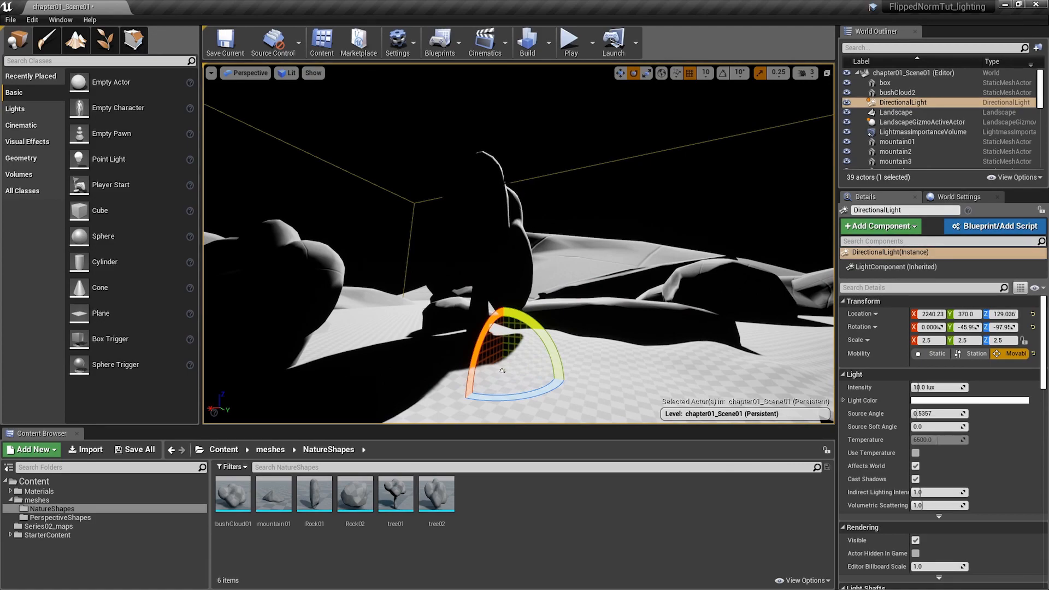
{"action": "left_click_drag", "start_coordinate": [526, 400], "coordinate": [448, 399]}
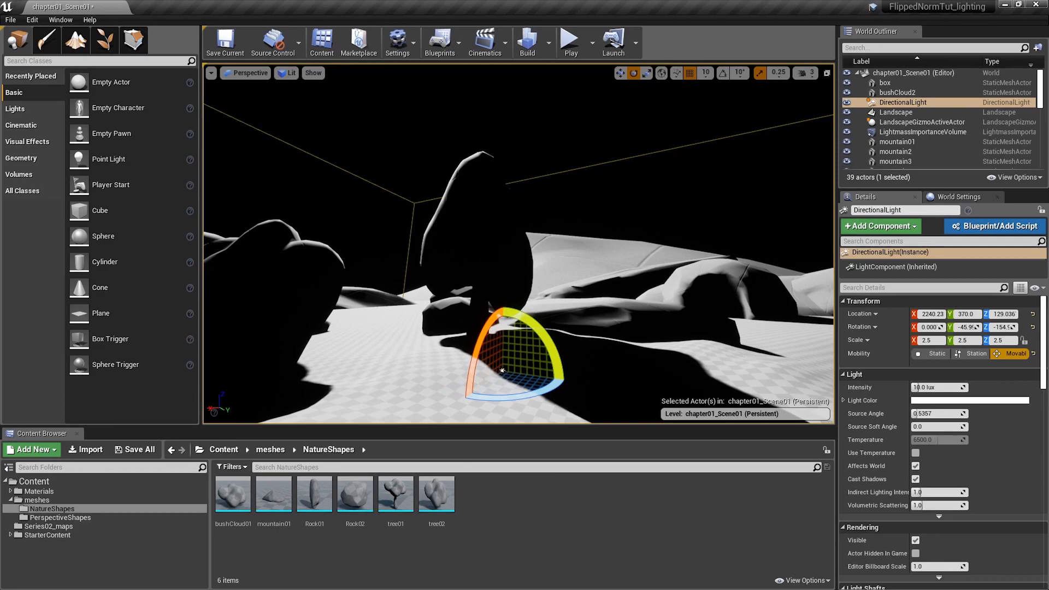
{"action": "right_click_drag", "start_coordinate": [518, 244], "coordinate": [535, 267]}
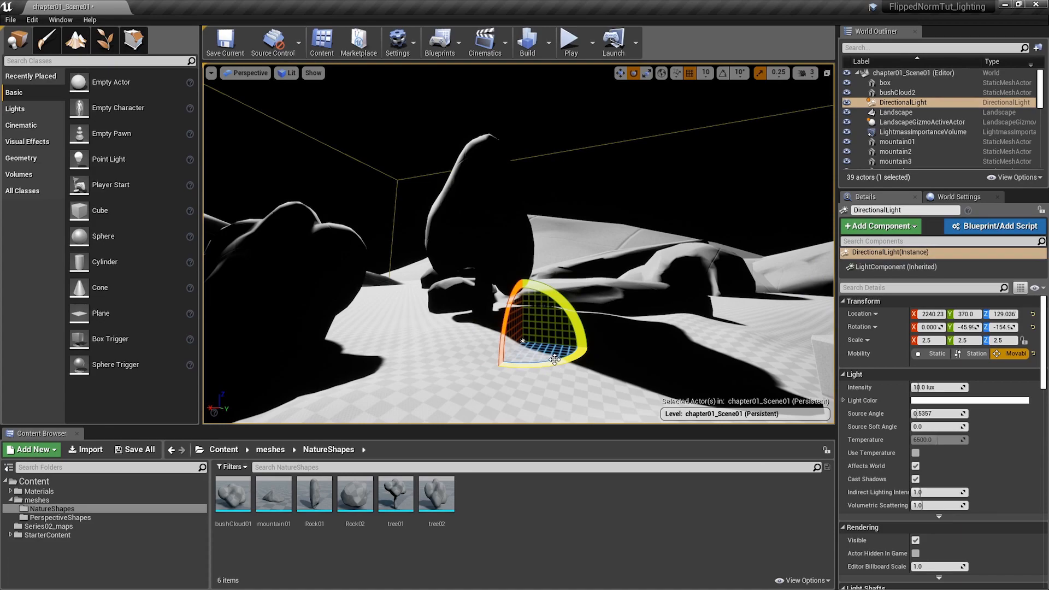
Move the directional light to about X 681, Y 1393, Z 1030 and rotate it about Z to about -227 degrees.
{"action": "right_click_drag", "start_coordinate": [555, 365], "coordinate": [581, 359]}
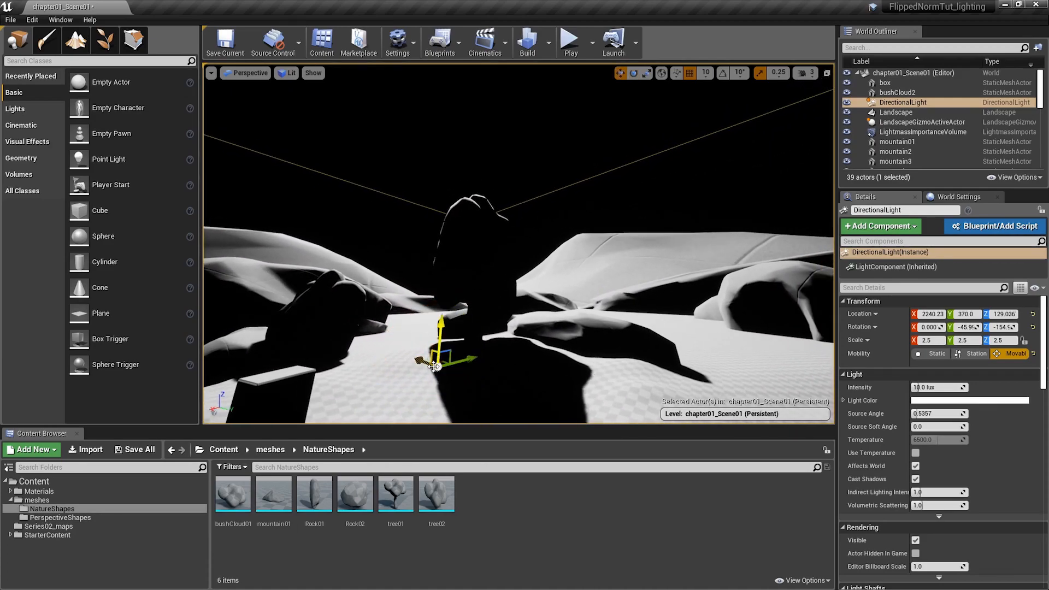
{"action": "right_click_drag", "start_coordinate": [580, 358], "coordinate": [567, 313]}
{"action": "key", "text": "e"}
{"action": "mouse_move", "coordinate": [578, 311]}
{"action": "left_mouse_down"}
{"action": "mouse_move", "coordinate": [508, 315]}
{"action": "mouse_move", "coordinate": [561, 312]}
{"action": "left_mouse_up"}
{"action": "right_click_drag", "start_coordinate": [561, 312], "coordinate": [635, 297]}
{"action": "left_click_drag", "start_coordinate": [615, 279], "coordinate": [637, 279]}
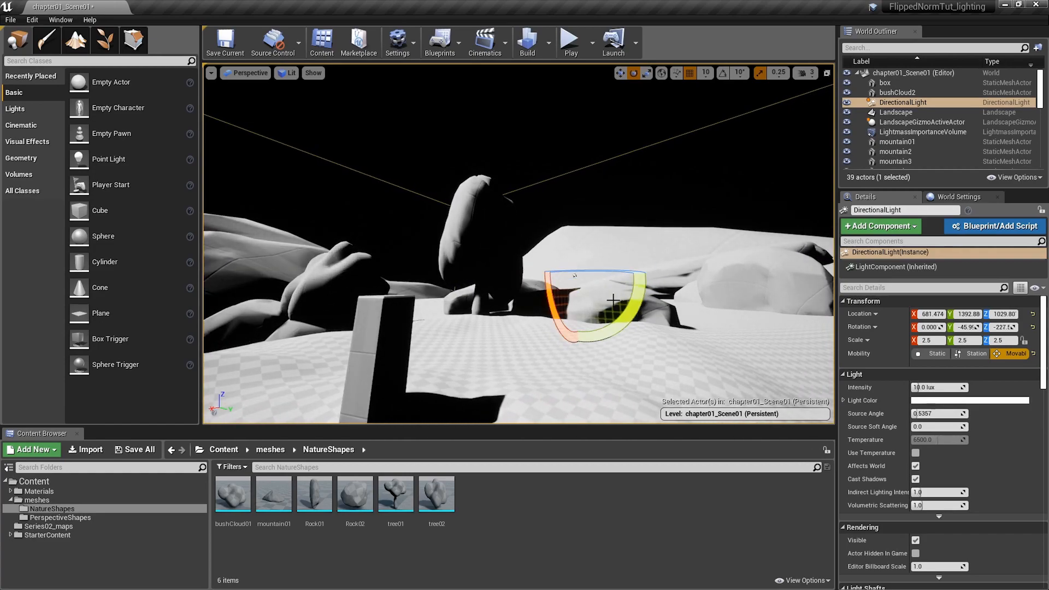
Tilt the directional light to a rotation of about -16.6, -31.5, -237 degrees to cast longer shadows.
{"action": "mouse_move", "coordinate": [625, 319]}
{"action": "left_mouse_down"}
{"action": "mouse_move", "coordinate": [595, 324]}
{"action": "mouse_move", "coordinate": [630, 316]}
{"action": "left_mouse_up"}
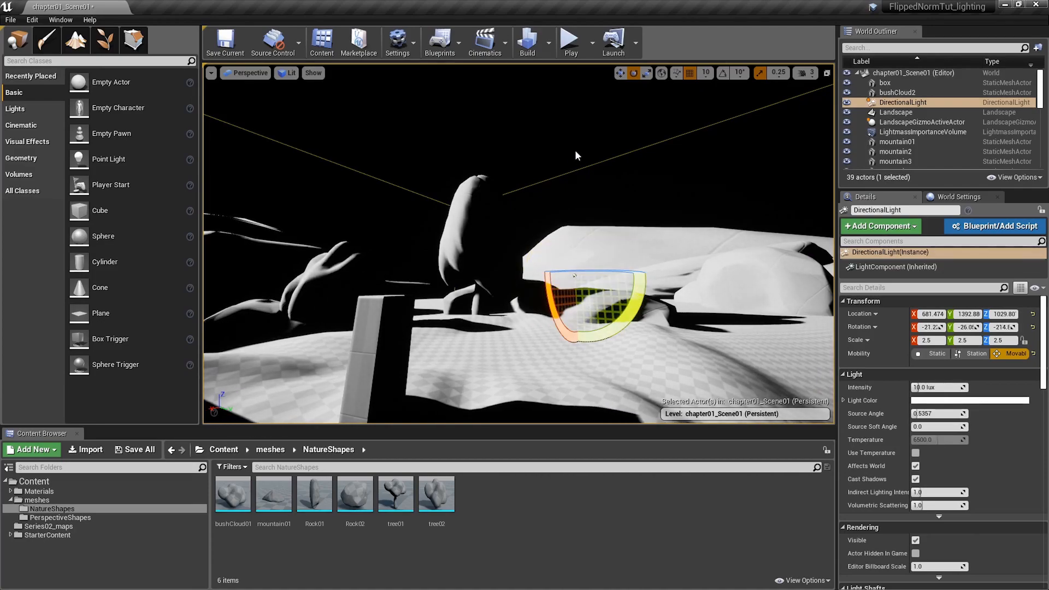
{"action": "right_click_drag", "start_coordinate": [683, 164], "coordinate": [683, 159]}
{"action": "right_click_drag", "start_coordinate": [659, 249], "coordinate": [650, 269]}
{"action": "left_click_drag", "start_coordinate": [646, 278], "coordinate": [633, 250]}
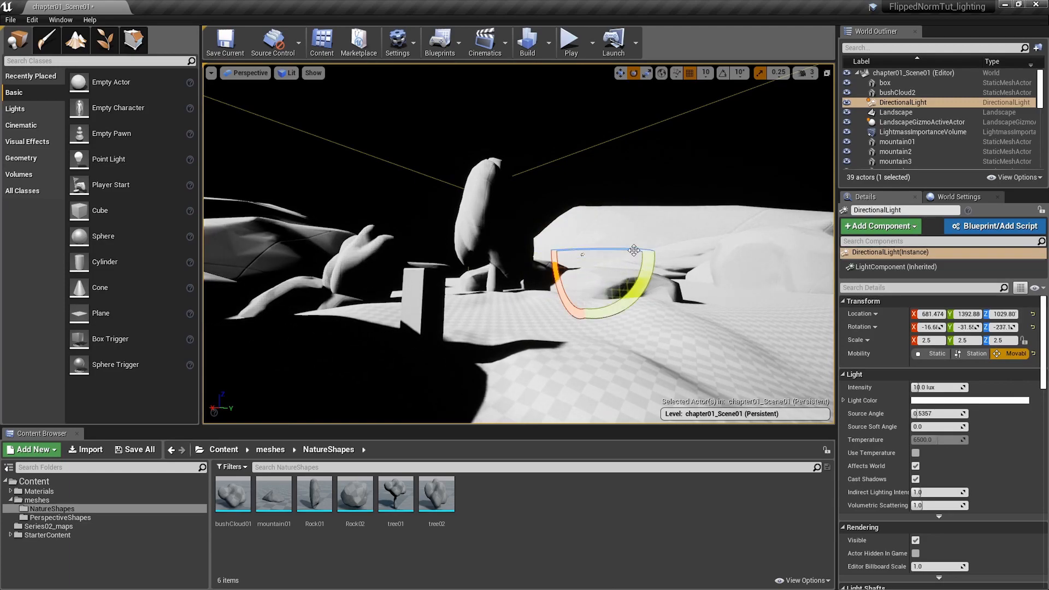
Rotate the directional light to about -47, -15.7, -289 degrees so the foreground goes black and the tree stays bright.
{"action": "mouse_move", "coordinate": [633, 298]}
{"action": "left_mouse_down"}
{"action": "mouse_move", "coordinate": [620, 309]}
{"action": "mouse_move", "coordinate": [601, 255]}
{"action": "mouse_move", "coordinate": [608, 317]}
{"action": "mouse_move", "coordinate": [621, 307]}
{"action": "mouse_move", "coordinate": [604, 314]}
{"action": "mouse_move", "coordinate": [689, 311]}
{"action": "mouse_move", "coordinate": [658, 312]}
{"action": "mouse_move", "coordinate": [652, 300]}
{"action": "mouse_move", "coordinate": [713, 295]}
{"action": "left_mouse_up"}
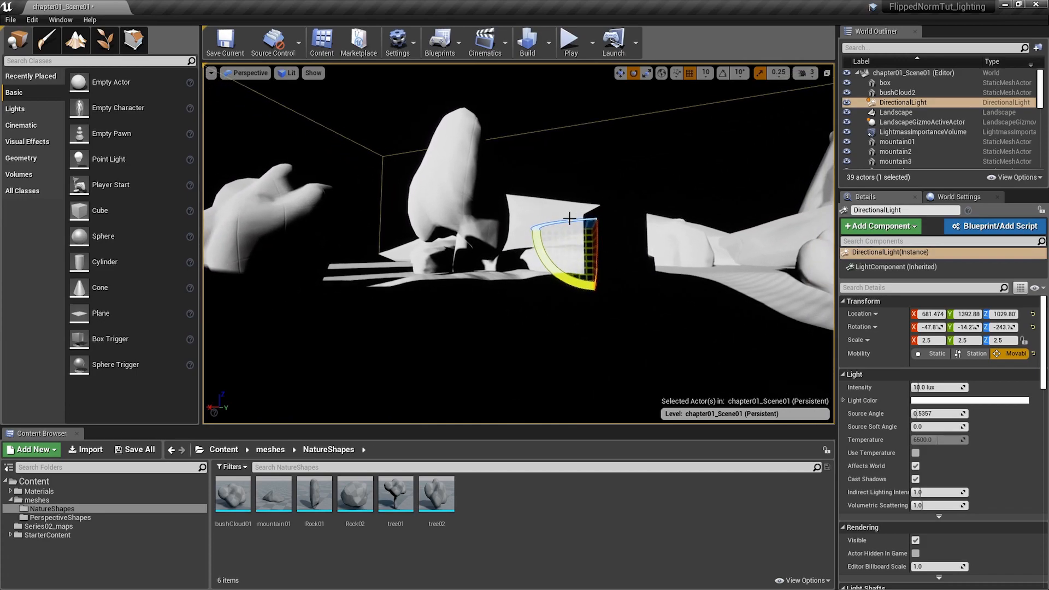
{"action": "left_click_drag", "start_coordinate": [568, 229], "coordinate": [597, 253]}
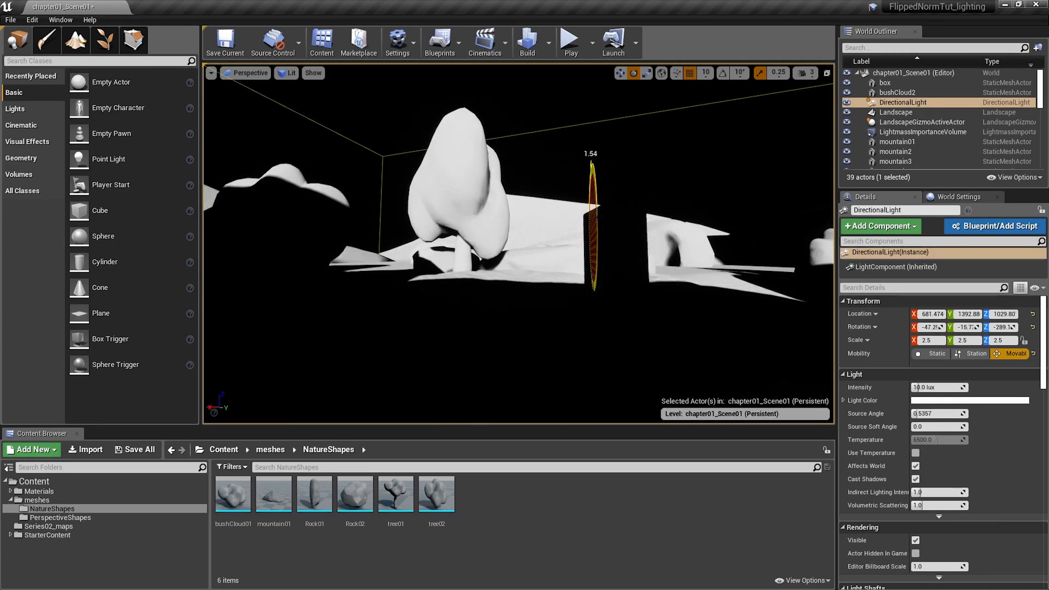
{"action": "mouse_move", "coordinate": [583, 282]}
{"action": "right_mouse_down"}
{"action": "mouse_move", "coordinate": [541, 280]}
{"action": "mouse_move", "coordinate": [583, 280]}
{"action": "right_mouse_up"}
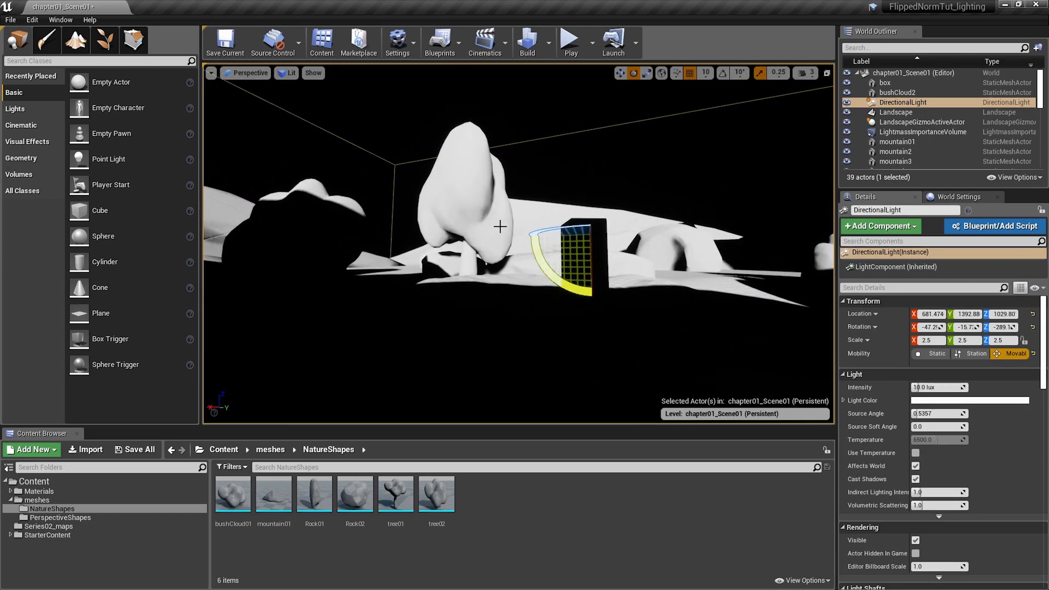
Delete the LightmassImportanceVolume from the scene and reselect the directional light.
{"action": "key", "text": "Escape"}
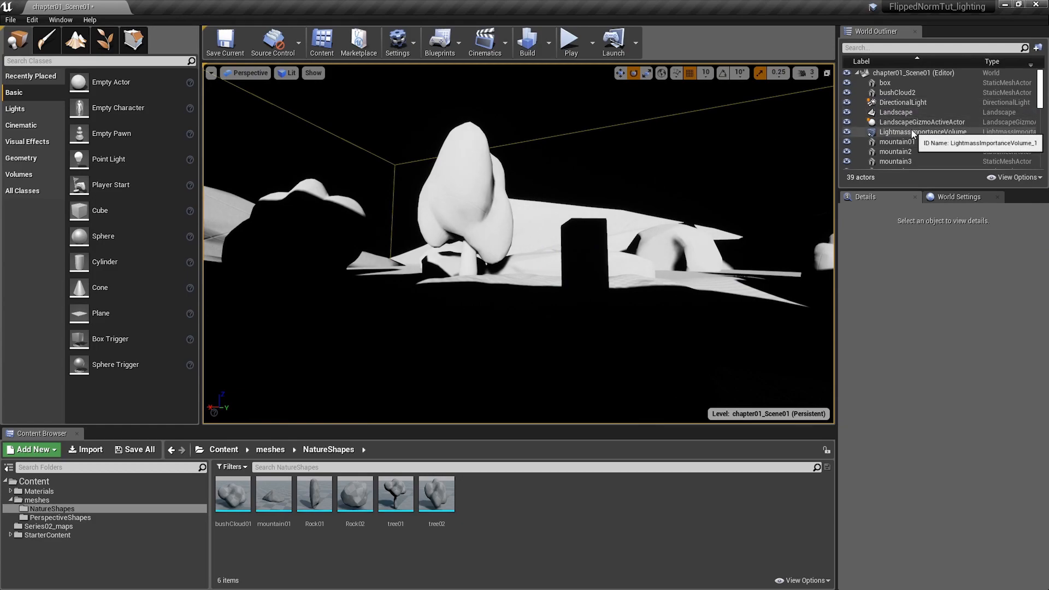
{"action": "key", "text": "Delete"}
{"action": "right_click_drag", "start_coordinate": [665, 266], "coordinate": [536, 204]}
{"action": "left_click", "coordinate": [902, 102]}
{"action": "right_click_drag", "start_coordinate": [585, 229], "coordinate": [616, 209]}
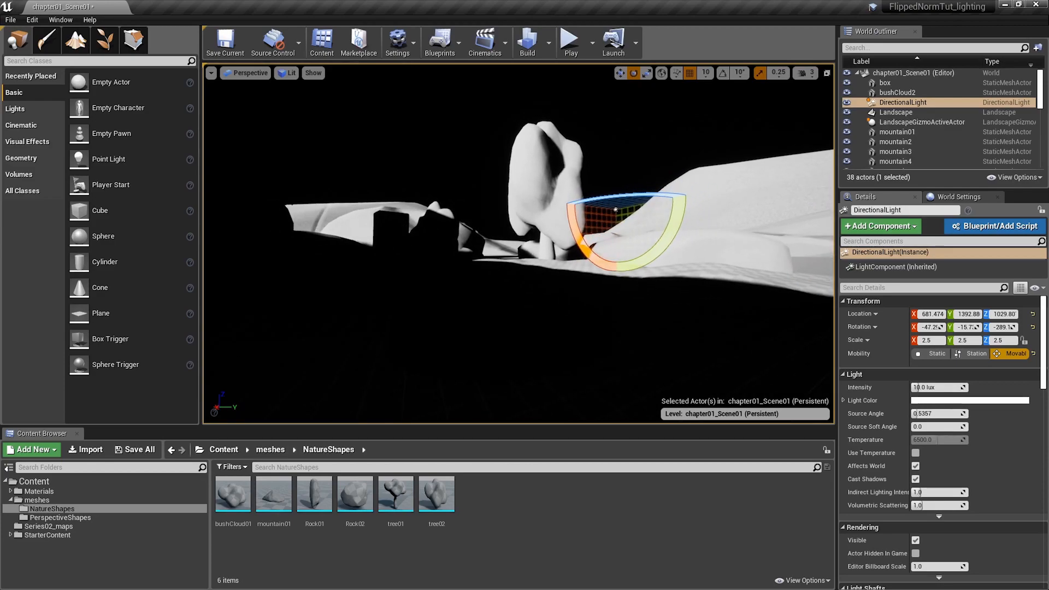
Add an Exponential Height Fog to the scene and set its inscattering color to white with saturation 0.
{"action": "left_click", "coordinate": [27, 141]}
{"action": "left_click_drag", "start_coordinate": [127, 133], "coordinate": [533, 265]}
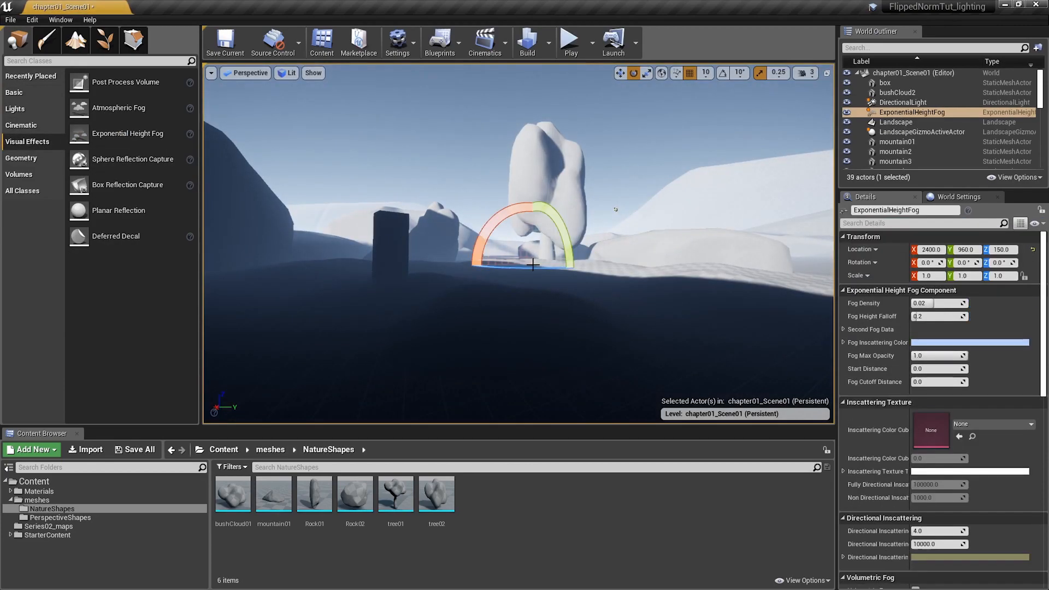
{"action": "left_click", "coordinate": [938, 343]}
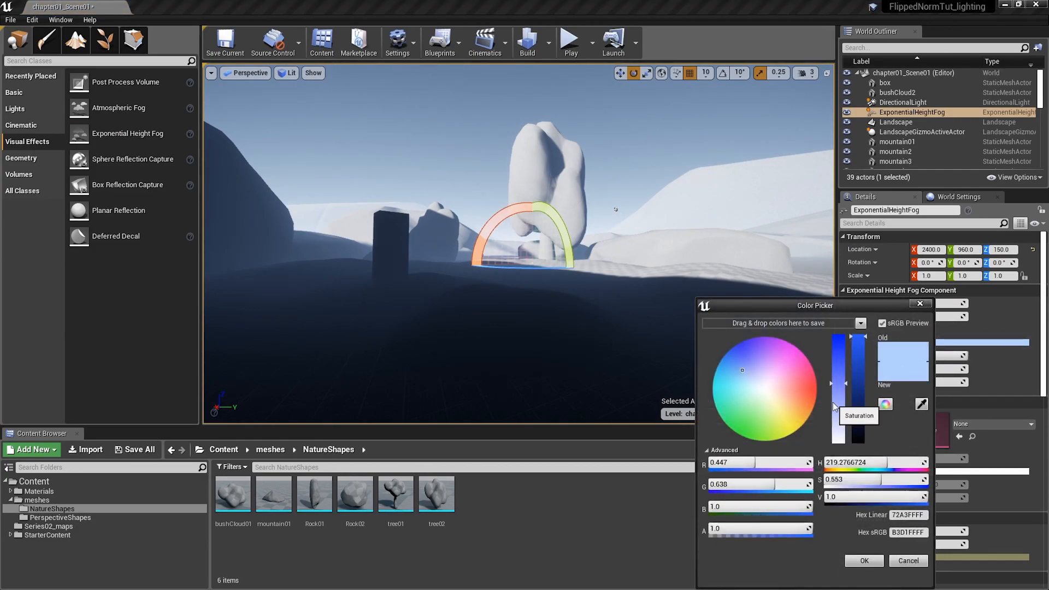
{"action": "left_click_drag", "start_coordinate": [835, 408], "coordinate": [839, 447]}
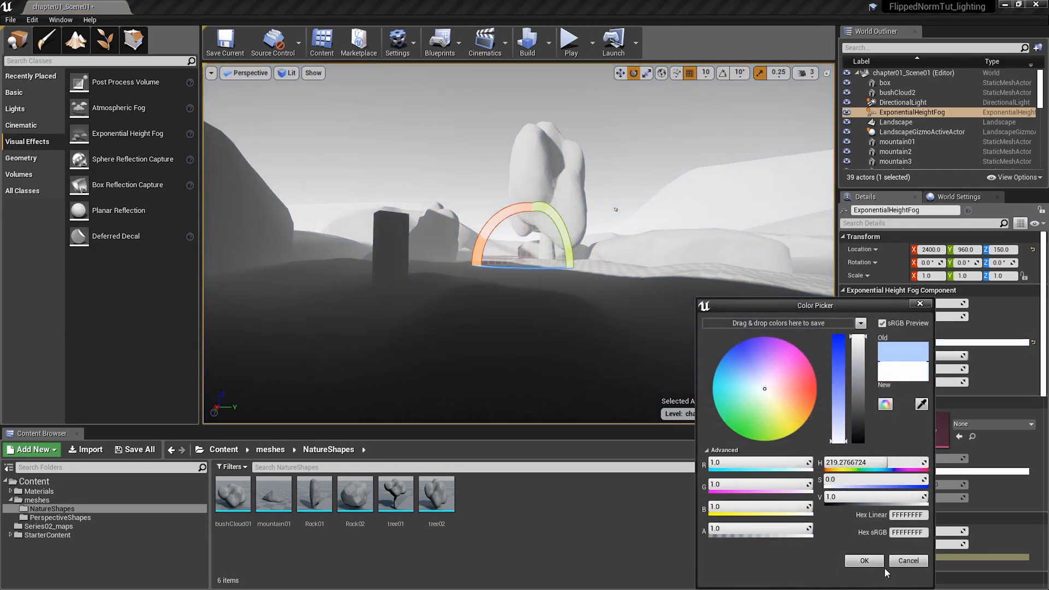
{"action": "left_click", "coordinate": [866, 562]}
{"action": "mouse_move", "coordinate": [632, 310]}
{"action": "right_mouse_down"}
{"action": "mouse_move", "coordinate": [628, 322]}
{"action": "mouse_move", "coordinate": [623, 306]}
{"action": "right_mouse_up"}
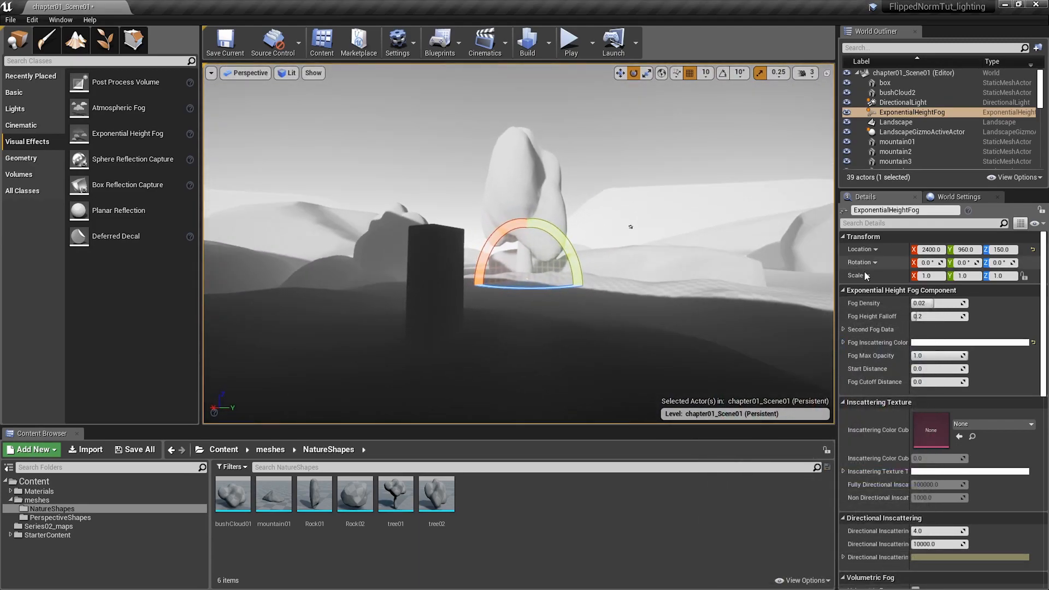
Reduce the height fog's density to about 0.005.
{"action": "left_click_drag", "start_coordinate": [935, 303], "coordinate": [916, 304]}
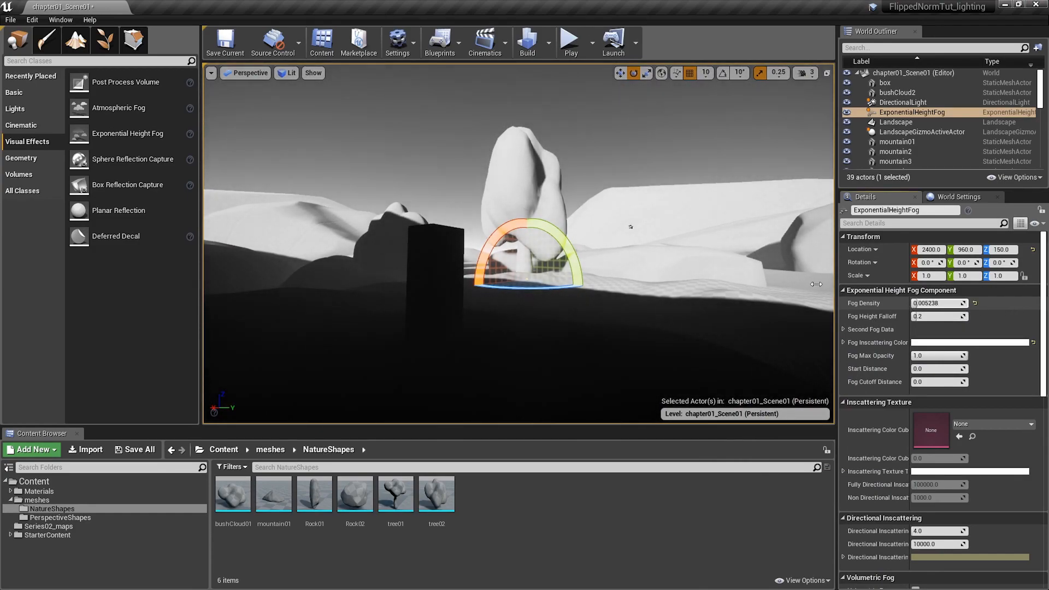
{"action": "mouse_move", "coordinate": [630, 301]}
{"action": "right_mouse_down"}
{"action": "mouse_move", "coordinate": [630, 320]}
{"action": "mouse_move", "coordinate": [620, 303]}
{"action": "mouse_move", "coordinate": [632, 298]}
{"action": "right_mouse_up"}
{"action": "mouse_move", "coordinate": [632, 235]}
{"action": "right_mouse_down"}
{"action": "mouse_move", "coordinate": [632, 222]}
{"action": "mouse_move", "coordinate": [650, 235]}
{"action": "mouse_move", "coordinate": [633, 229]}
{"action": "right_mouse_up"}
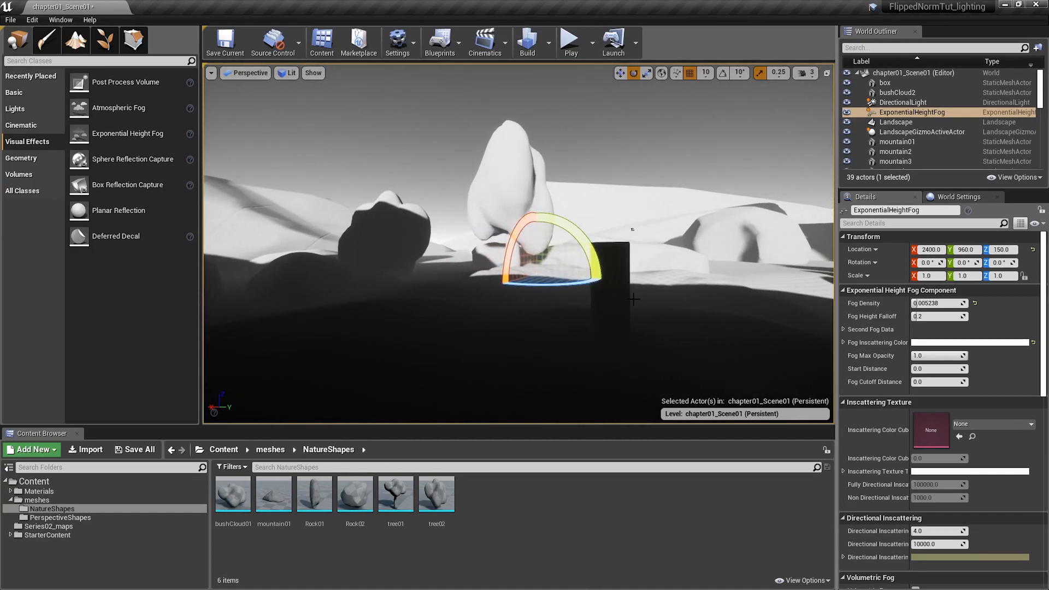
Select the directional light and rotate it to about -70.5, -9, -204 degrees.
{"action": "left_click", "coordinate": [910, 103]}
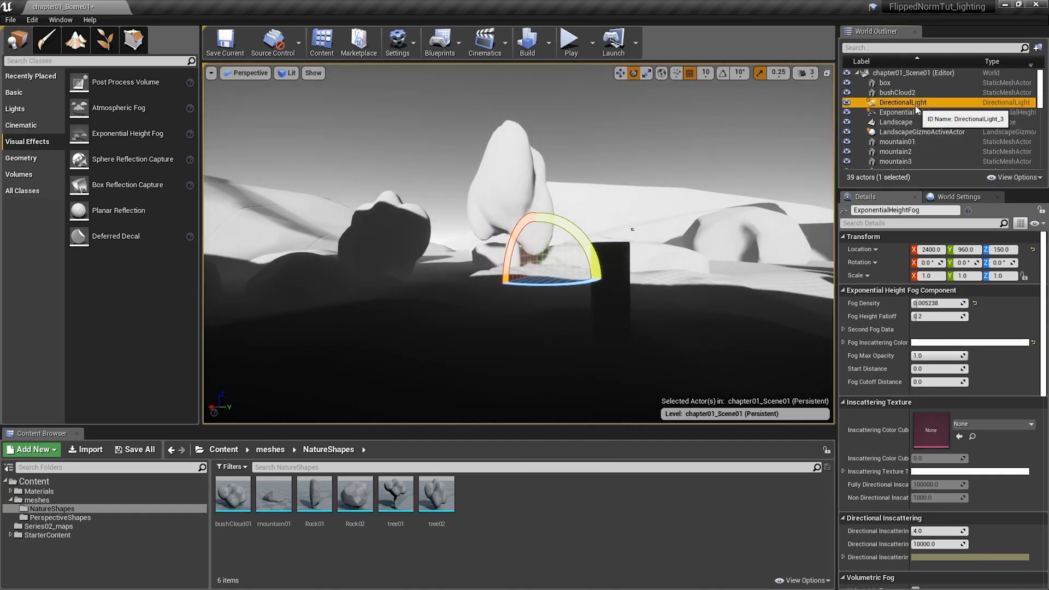
{"action": "left_click_drag", "start_coordinate": [674, 223], "coordinate": [634, 227]}
{"action": "left_click_drag", "start_coordinate": [654, 290], "coordinate": [630, 297]}
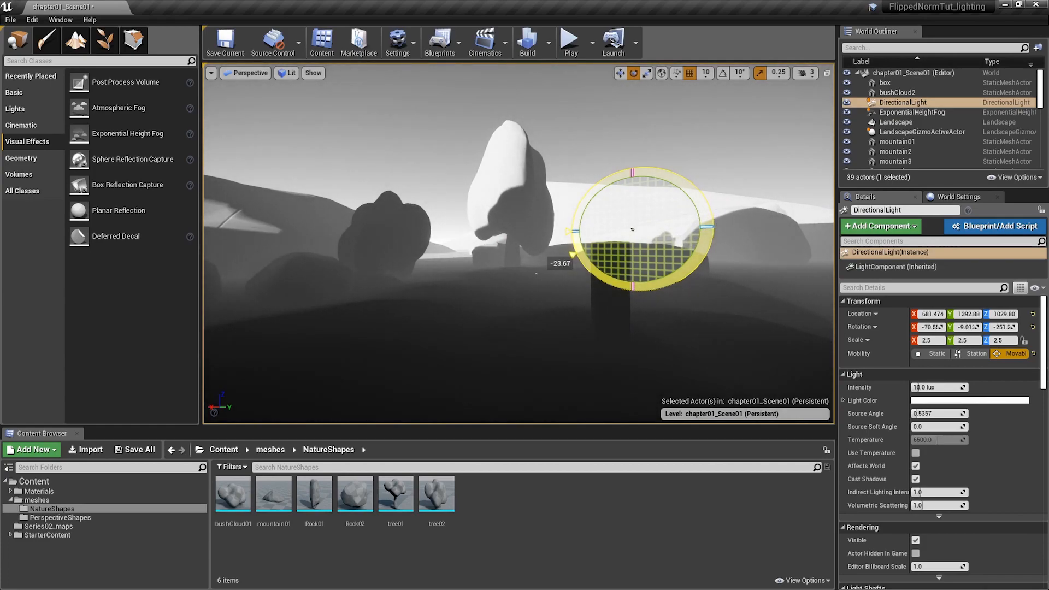
{"action": "right_click_drag", "start_coordinate": [570, 302], "coordinate": [569, 293]}
{"action": "left_click_drag", "start_coordinate": [620, 239], "coordinate": [580, 241]}
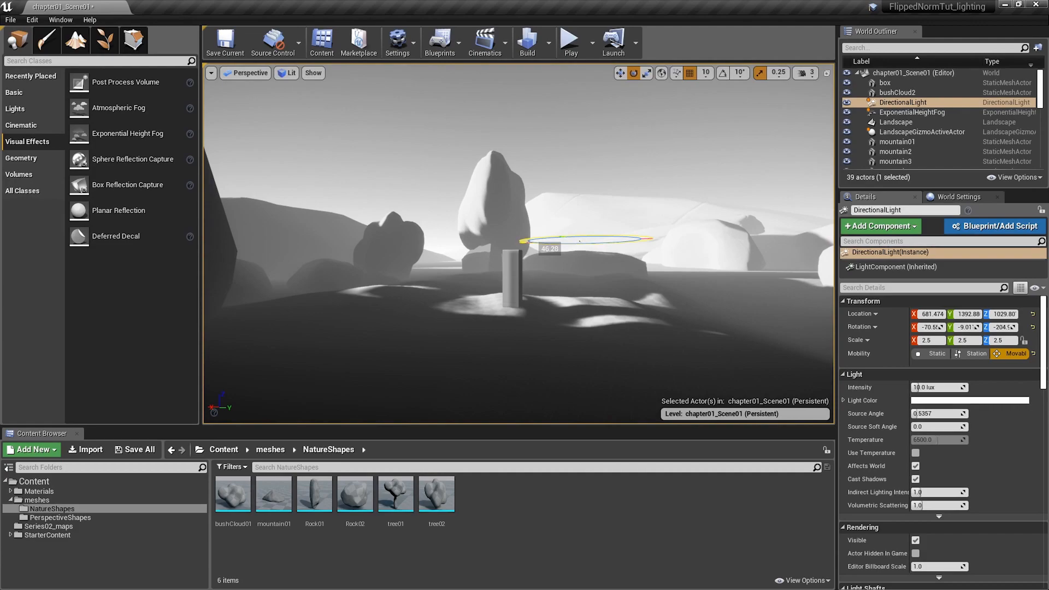
{"action": "right_click_drag", "start_coordinate": [601, 299], "coordinate": [588, 310]}
Rotate the directional light to about -61.7, -19.6, -396 degrees to light the bush and tree from the side.
{"action": "right_click_drag", "start_coordinate": [623, 232], "coordinate": [621, 231]}
{"action": "left_click_drag", "start_coordinate": [616, 236], "coordinate": [604, 235]}
{"action": "left_click_drag", "start_coordinate": [653, 270], "coordinate": [653, 270]}
{"action": "left_click_drag", "start_coordinate": [605, 235], "coordinate": [605, 235]}
{"action": "right_click_drag", "start_coordinate": [605, 235], "coordinate": [651, 266]}
{"action": "left_click_drag", "start_coordinate": [640, 278], "coordinate": [632, 245]}
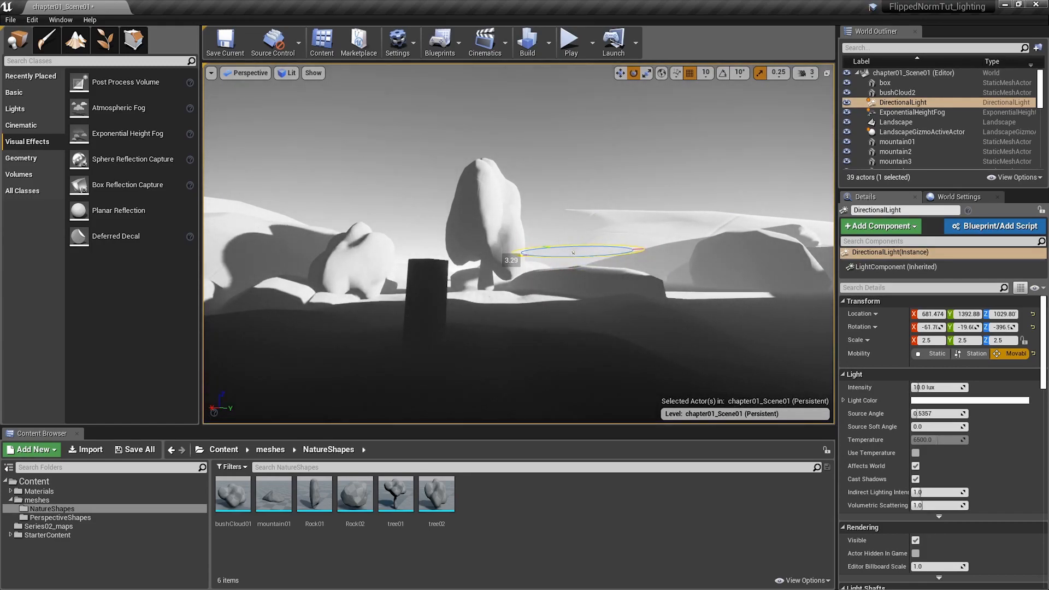
{"action": "right_click_drag", "start_coordinate": [637, 309], "coordinate": [628, 281]}
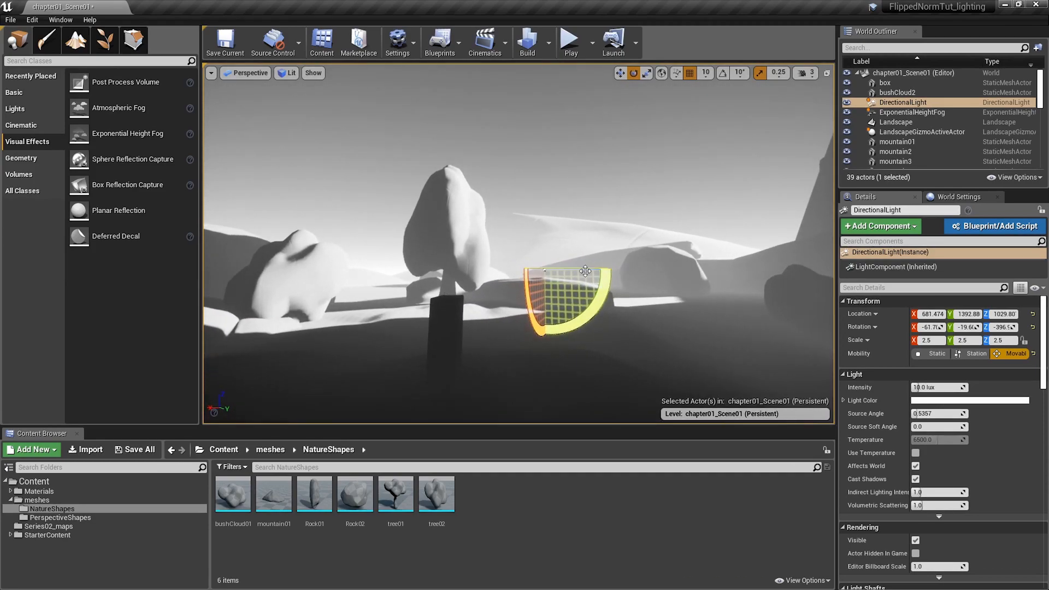
Rotate the directional light until the box, bush and tree are backlit and cast shadows toward the viewer.
{"action": "left_click_drag", "start_coordinate": [544, 269], "coordinate": [591, 272]}
{"action": "mouse_move", "coordinate": [541, 303]}
{"action": "left_mouse_down"}
{"action": "mouse_move", "coordinate": [580, 275]}
{"action": "mouse_move", "coordinate": [557, 277]}
{"action": "left_mouse_up"}
{"action": "right_click_drag", "start_coordinate": [592, 285], "coordinate": [423, 279]}
{"action": "left_click", "coordinate": [532, 283]}
{"action": "right_click_drag", "start_coordinate": [489, 291], "coordinate": [433, 275]}
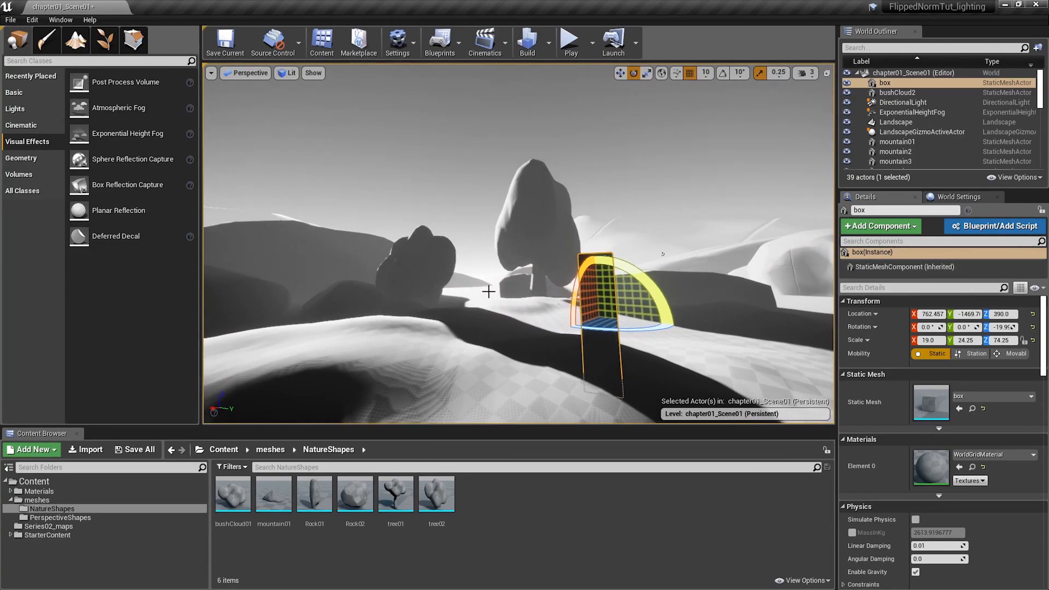
Select Rock17 behind the bush and raise it to about 1568 on the Z axis, undoing one unwanted move.
{"action": "left_click", "coordinate": [358, 264]}
{"action": "key", "text": "w"}
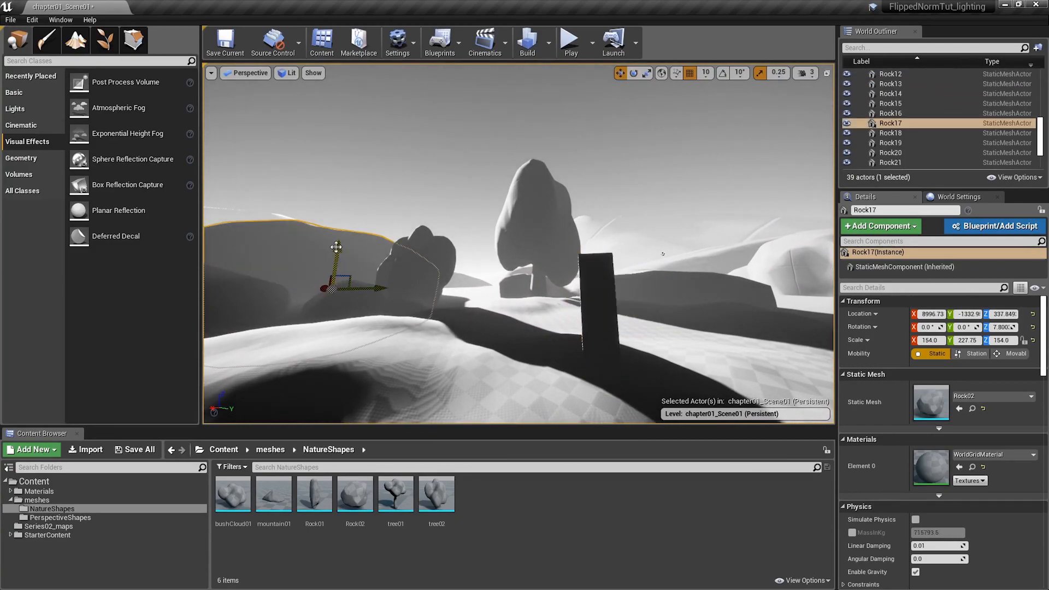
{"action": "left_click_drag", "start_coordinate": [340, 249], "coordinate": [340, 229]}
{"action": "left_click_drag", "start_coordinate": [351, 304], "coordinate": [307, 295]}
{"action": "left_click_drag", "start_coordinate": [441, 265], "coordinate": [436, 287]}
{"action": "key", "text": "ctrl+z"}
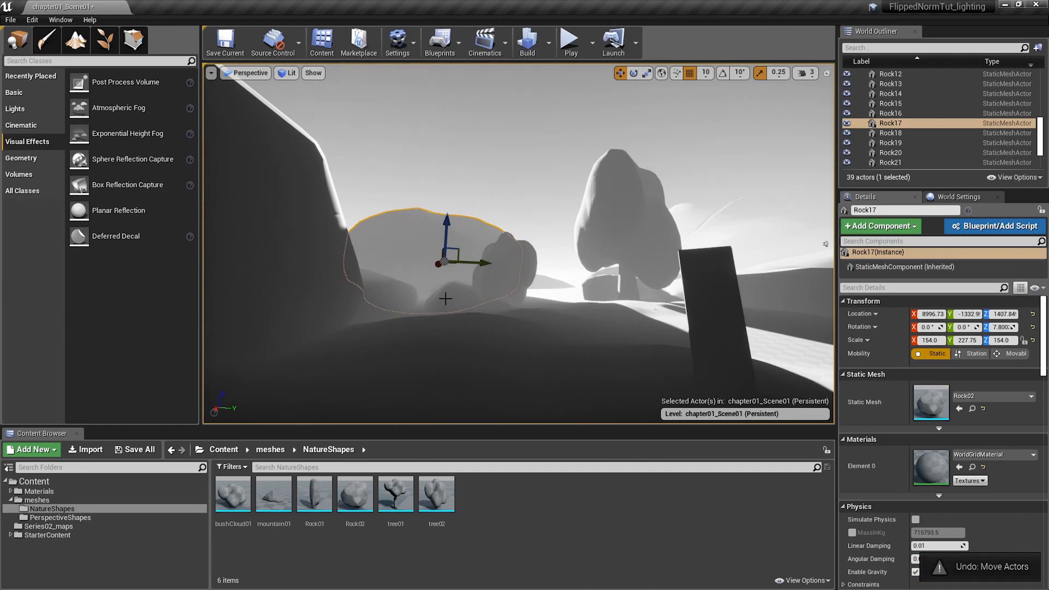
{"action": "left_click_drag", "start_coordinate": [447, 232], "coordinate": [448, 225]}
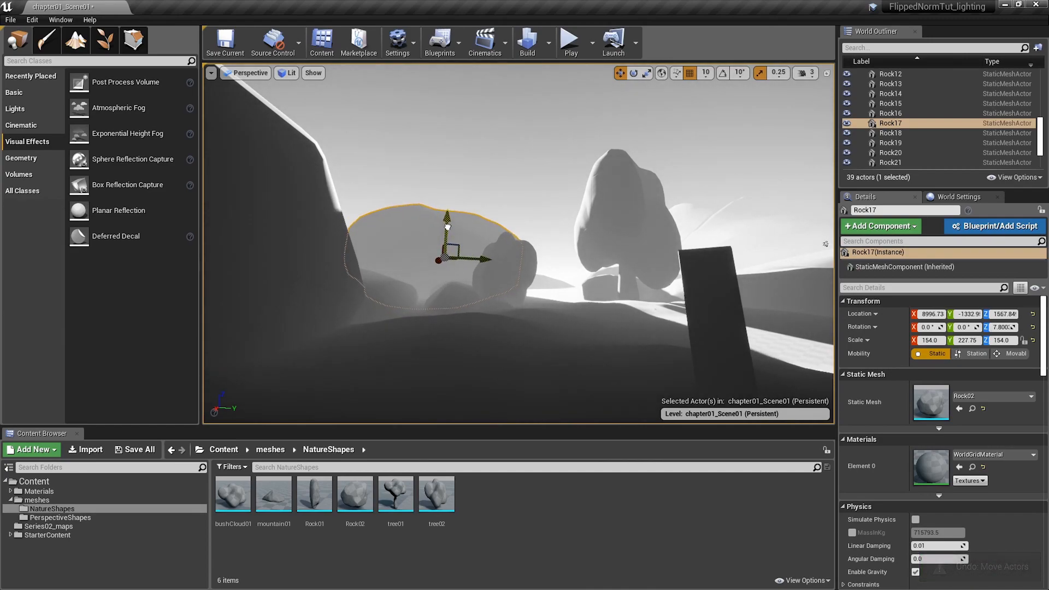
Move Rock17 sideways to about -1533 on the Y axis.
{"action": "left_click_drag", "start_coordinate": [488, 261], "coordinate": [483, 261]}
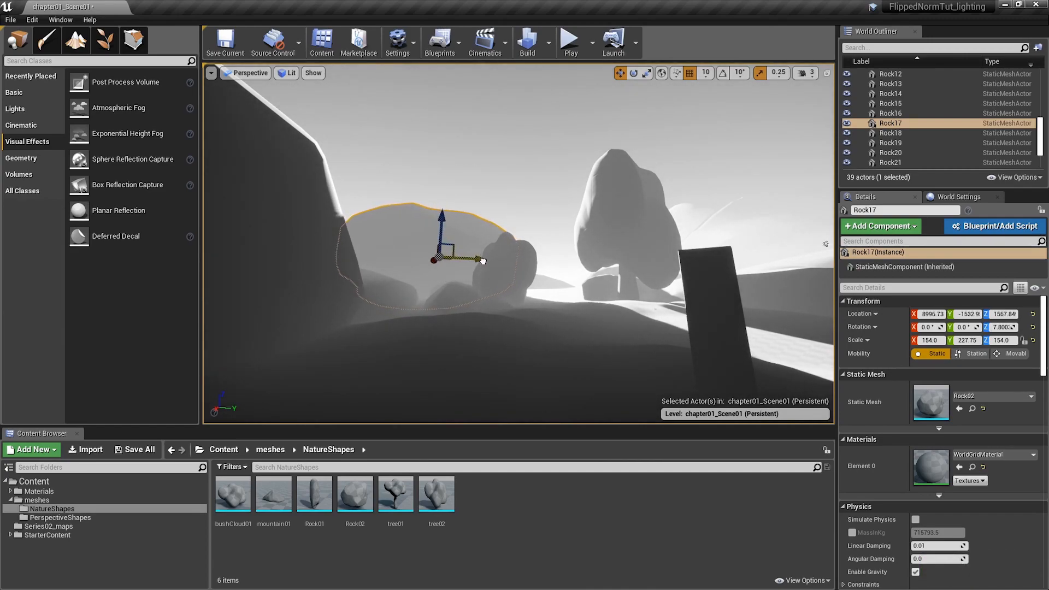
{"action": "mouse_move", "coordinate": [539, 314]}
{"action": "right_mouse_down"}
{"action": "mouse_move", "coordinate": [539, 334]}
{"action": "mouse_move", "coordinate": [484, 304]}
{"action": "mouse_move", "coordinate": [553, 327]}
{"action": "right_mouse_up"}
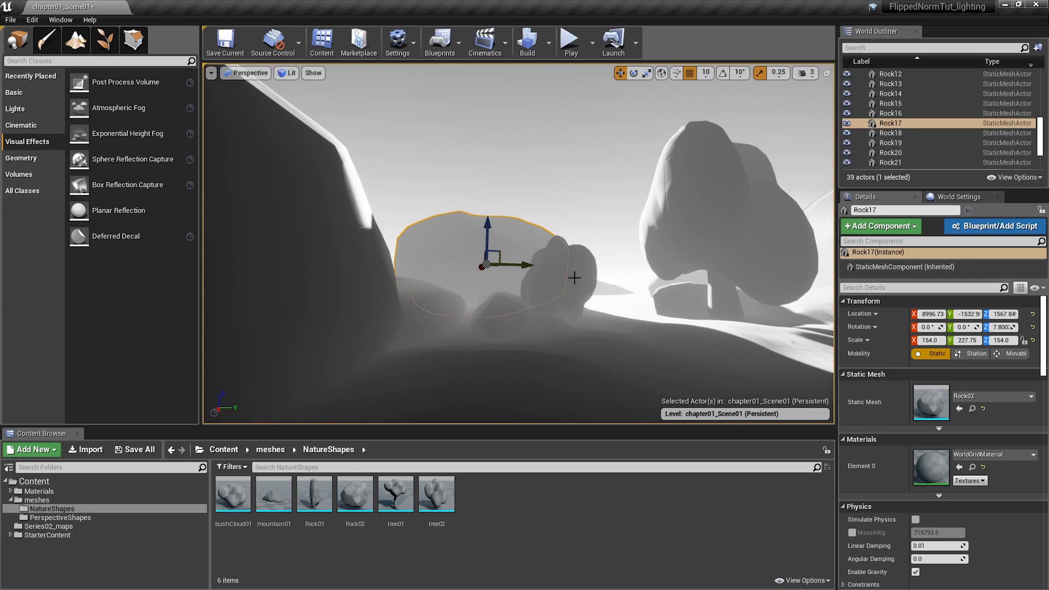
{"action": "right_click_drag", "start_coordinate": [578, 285], "coordinate": [669, 248]}
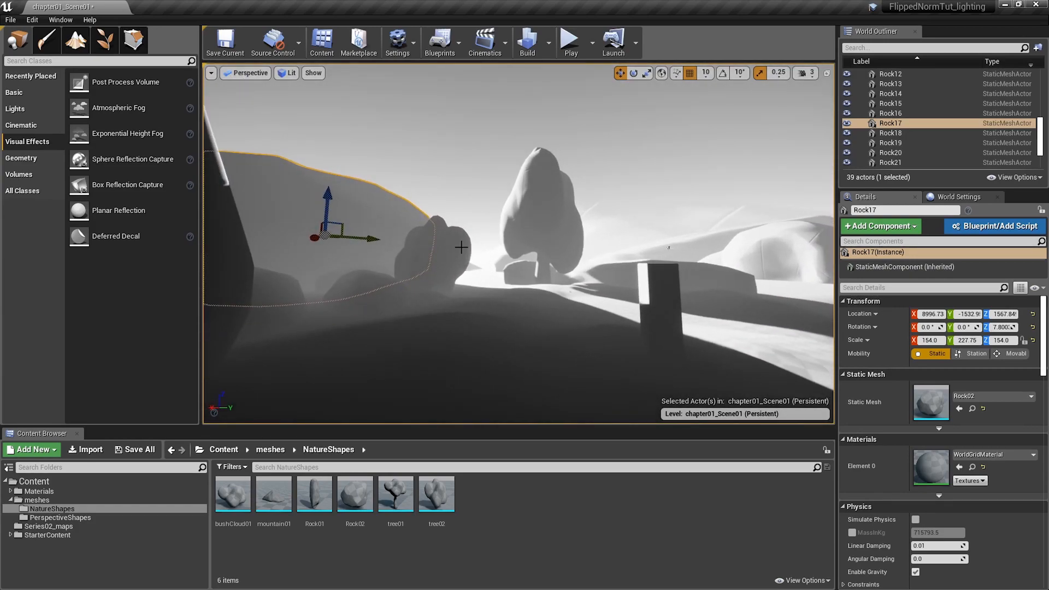
Try stacking duplicates of the large background rock above the bush, and undo the copies.
{"action": "right_click_drag", "start_coordinate": [457, 256], "coordinate": [581, 235]}
{"action": "left_click_drag", "start_coordinate": [607, 251], "coordinate": [565, 114], "text": "alt"}
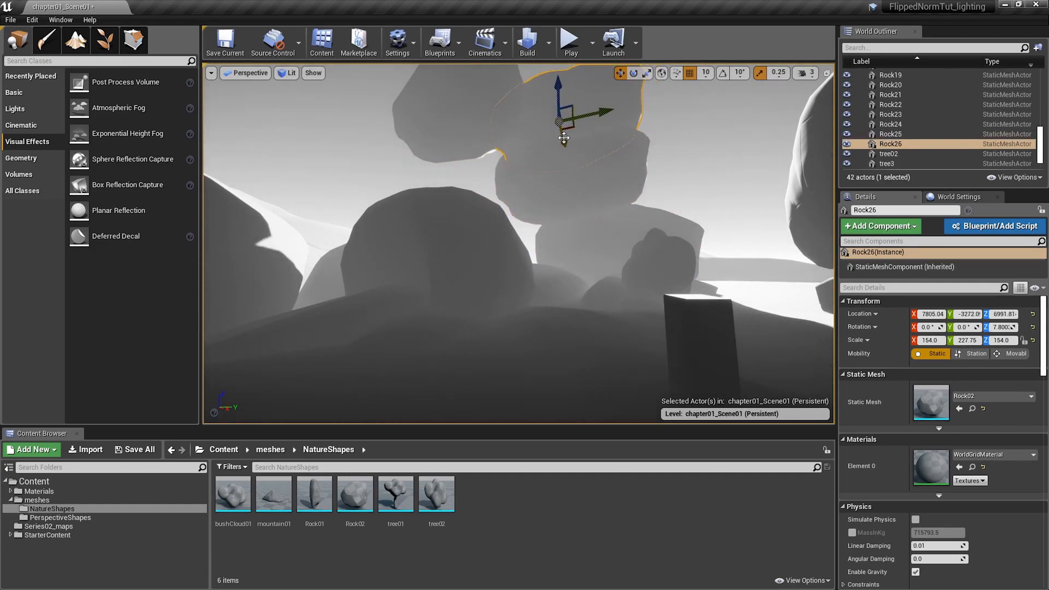
{"action": "key", "text": "ctrl+z"}
{"action": "key", "text": "ctrl+z"}
{"action": "key", "text": "ctrl+z"}
{"action": "key", "text": "ctrl+z"}
{"action": "key", "text": "ctrl+z"}
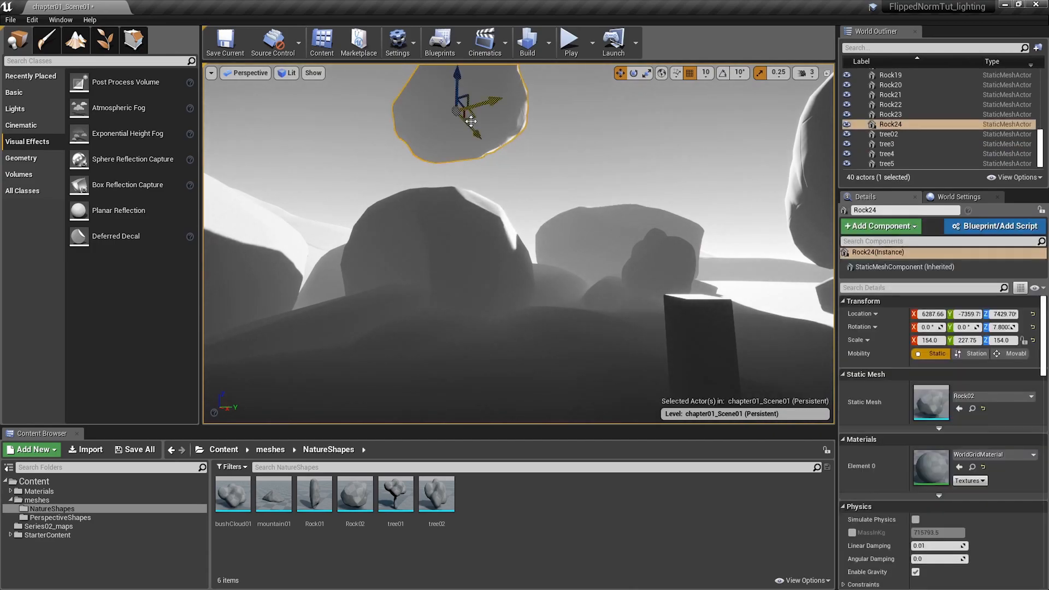
Rotate the directional light to about -60.5, -13.3, -530 degrees so the foreground falls into shadow.
{"action": "right_click_drag", "start_coordinate": [501, 251], "coordinate": [500, 273]}
{"action": "scroll", "coordinate": [928, 94], "scroll_direction": "up", "scroll_amount": 10}
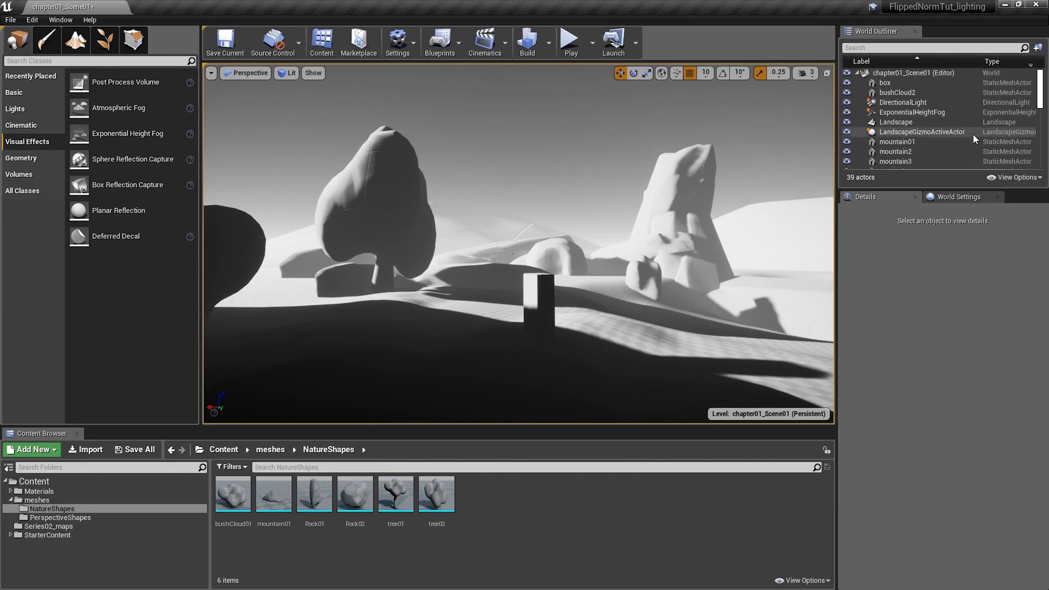
{"action": "left_click", "coordinate": [919, 103]}
{"action": "key", "text": "e"}
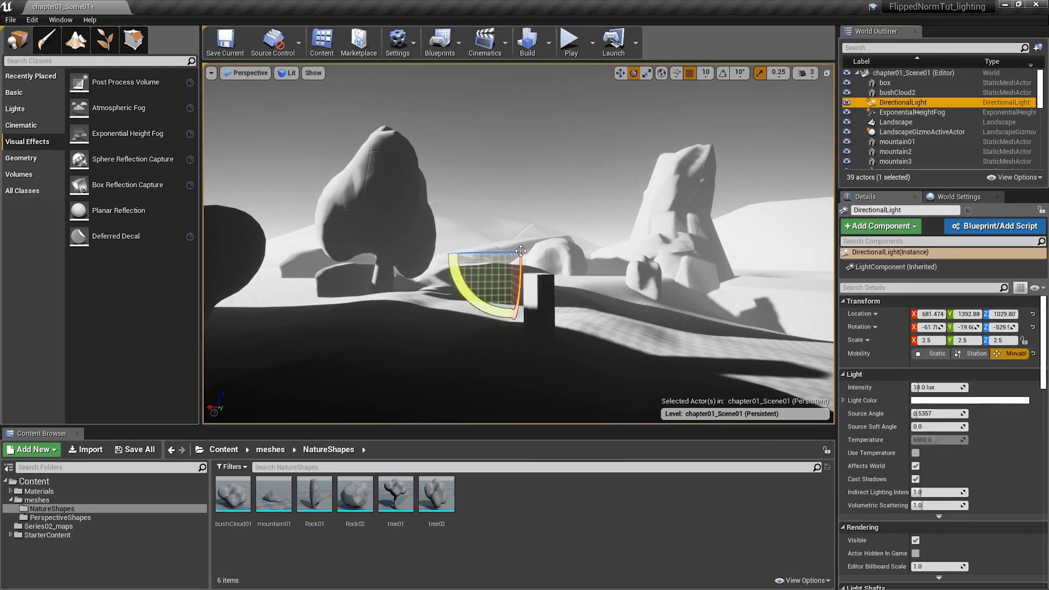
{"action": "left_click_drag", "start_coordinate": [465, 296], "coordinate": [468, 303]}
{"action": "right_click_drag", "start_coordinate": [462, 310], "coordinate": [520, 284]}
{"action": "key", "text": "w"}
{"action": "key", "text": "s"}
{"action": "key", "text": "d"}
{"action": "key", "text": "a"}
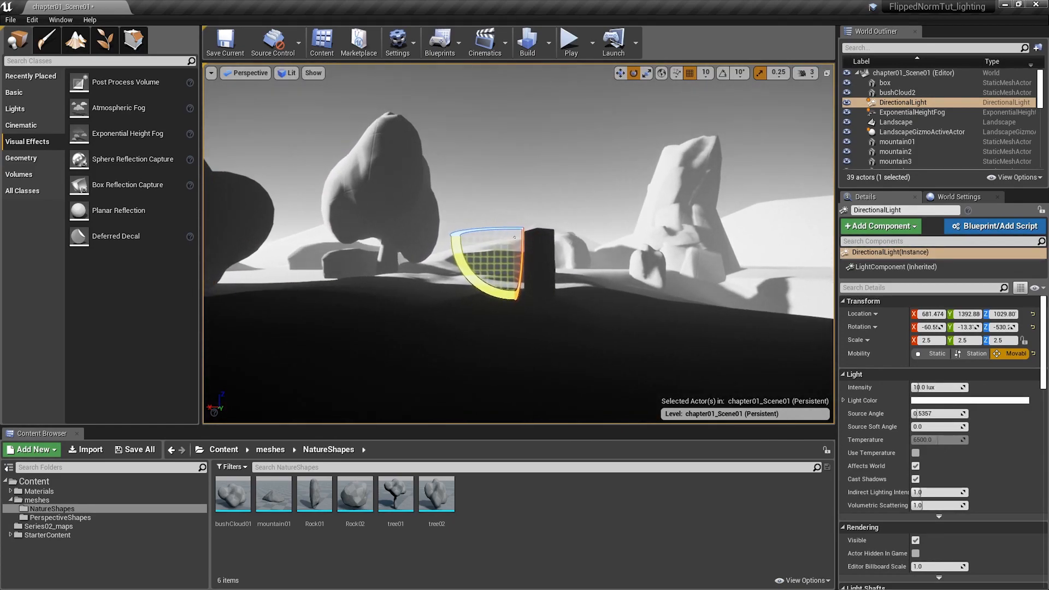
{"action": "key", "text": "Escape"}
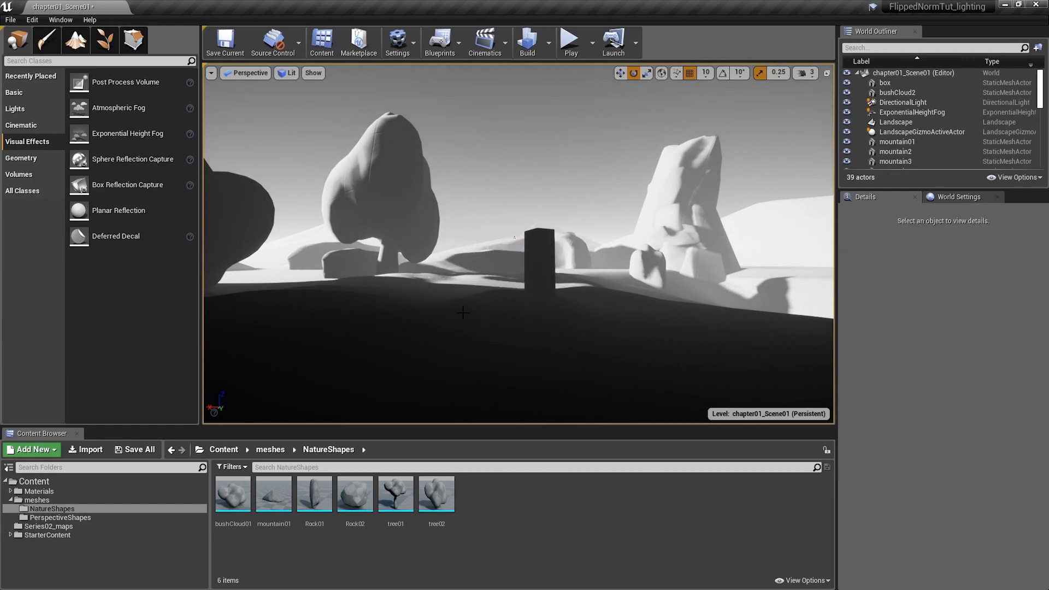
Rotate the directional light to about -379 degrees on the Z axis to light the foreground ground.
{"action": "left_click", "coordinate": [921, 103]}
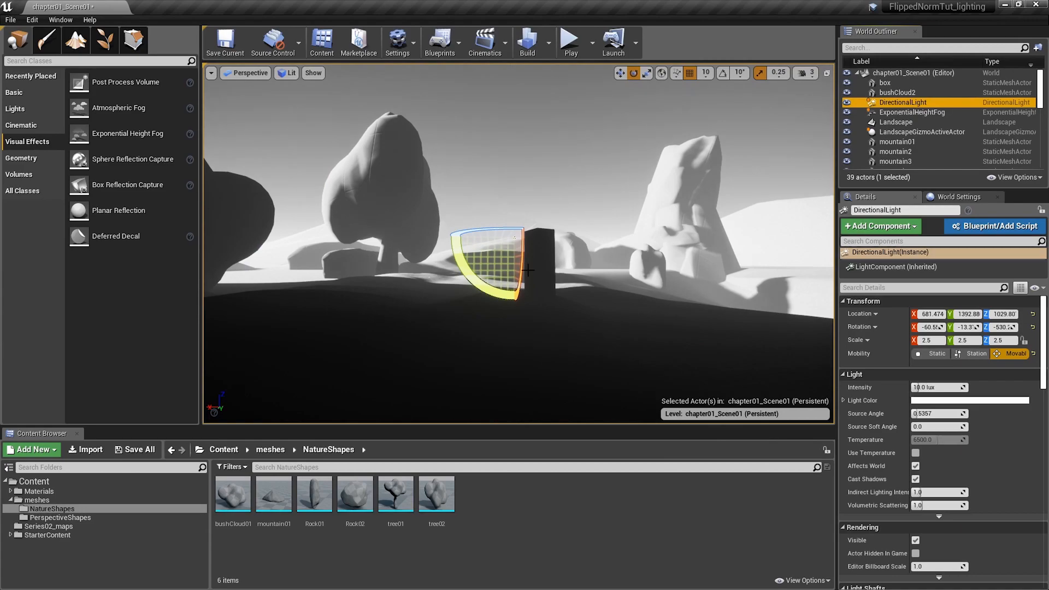
{"action": "left_click_drag", "start_coordinate": [467, 230], "coordinate": [428, 303]}
{"action": "right_click_drag", "start_coordinate": [428, 303], "coordinate": [549, 243]}
{"action": "key", "text": "w"}
{"action": "key", "text": "s"}
{"action": "left_click_drag", "start_coordinate": [567, 200], "coordinate": [510, 202]}
Duplicate the tall rock Rock5, move the copy to about 6386 on the Y axis and scale it proportionally to 300 on X.
{"action": "right_click_drag", "start_coordinate": [651, 192], "coordinate": [671, 182]}
{"action": "key", "text": "s"}
{"action": "left_click", "coordinate": [658, 208]}
{"action": "key", "text": "w"}
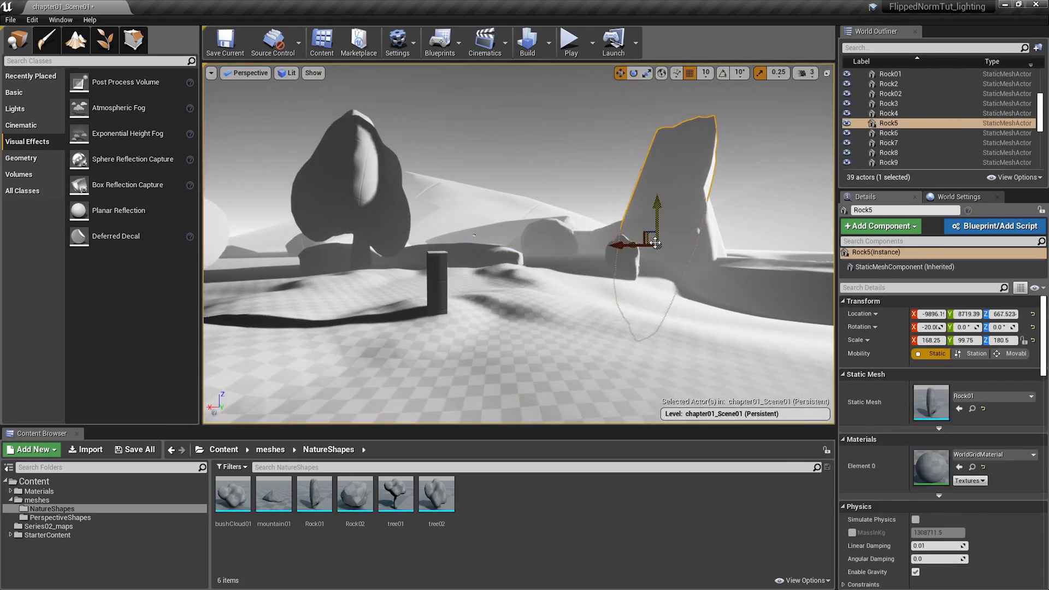
{"action": "left_click_drag", "start_coordinate": [658, 244], "coordinate": [649, 210], "text": "alt"}
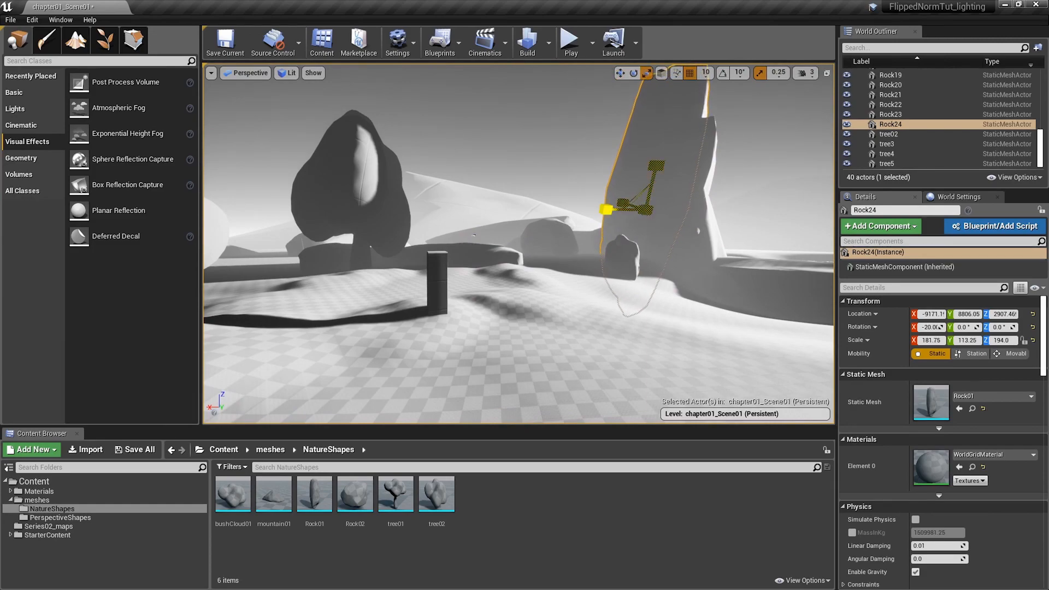
{"action": "left_click_drag", "start_coordinate": [623, 217], "coordinate": [649, 229]}
{"action": "right_click_drag", "start_coordinate": [650, 230], "coordinate": [615, 234]}
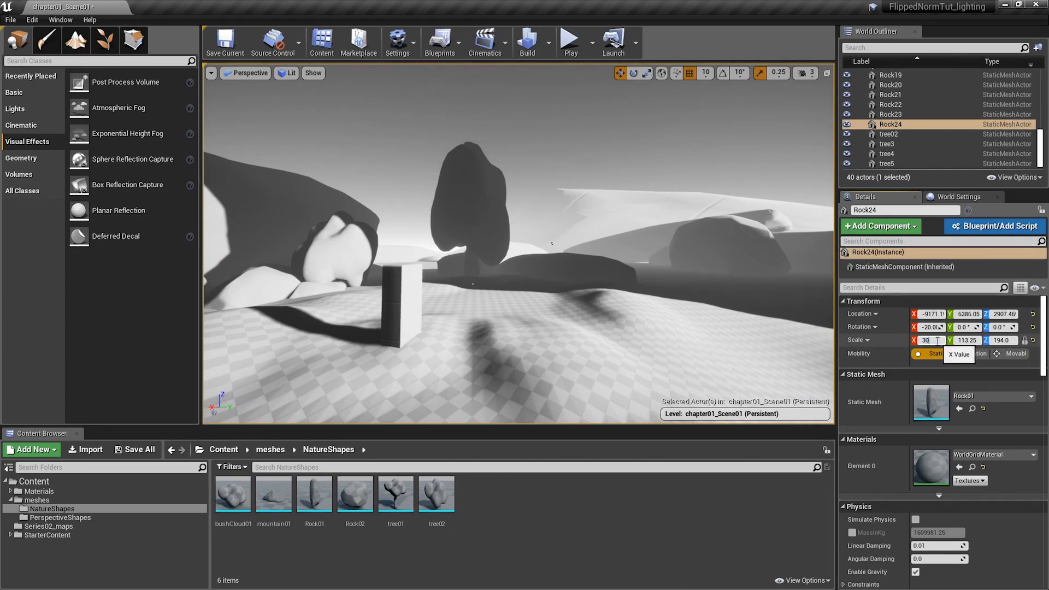
{"action": "type", "text": "0"}
{"action": "key", "text": "Return"}
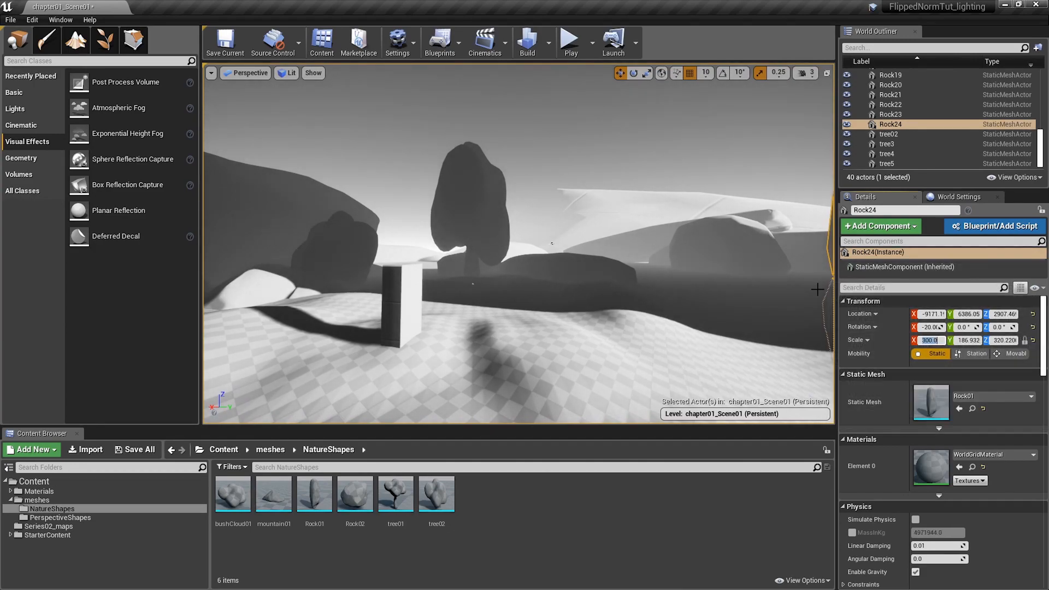
Place a bushCloud01 mesh in the scene and scale it uniformly to 600.
{"action": "left_click_drag", "start_coordinate": [233, 494], "coordinate": [627, 240]}
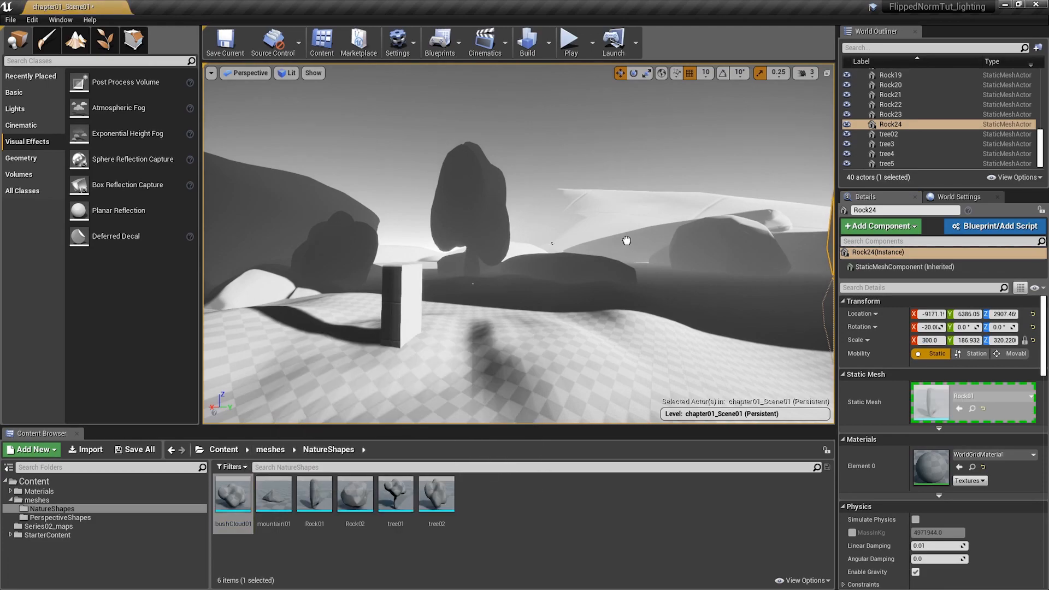
{"action": "left_click_drag", "start_coordinate": [664, 287], "coordinate": [666, 300]}
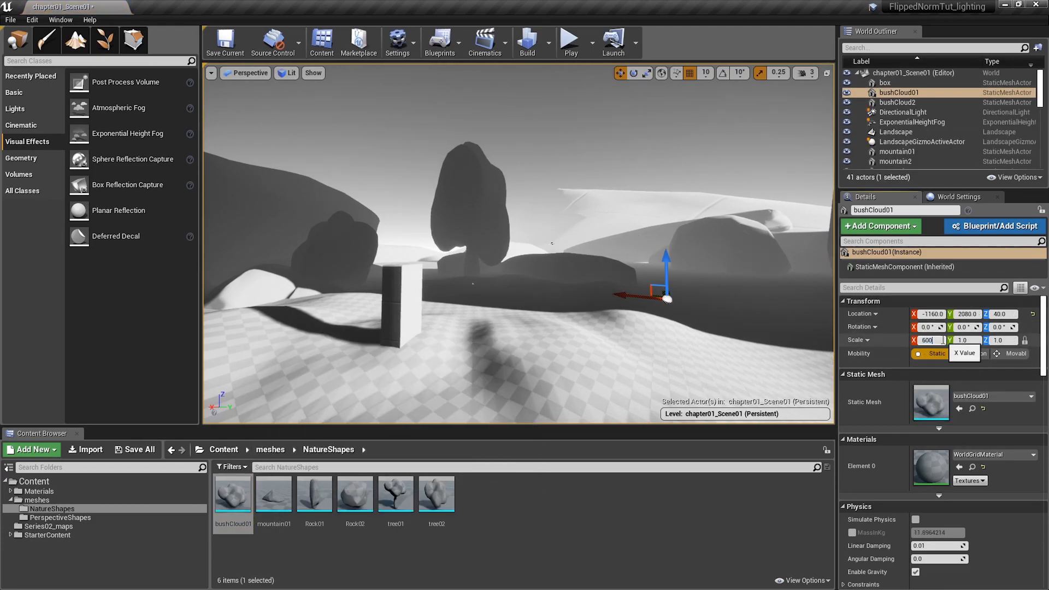
{"action": "key", "text": "Return"}
Raise bushCloud01 into the sky at about -8770, 9487, 9171 and enlarge it uniformly to 650.5.
{"action": "left_click_drag", "start_coordinate": [679, 290], "coordinate": [780, 105]}
{"action": "right_click_drag", "start_coordinate": [743, 166], "coordinate": [793, 125]}
{"action": "right_click_drag", "start_coordinate": [551, 227], "coordinate": [551, 229]}
{"action": "left_click_drag", "start_coordinate": [571, 248], "coordinate": [628, 198]}
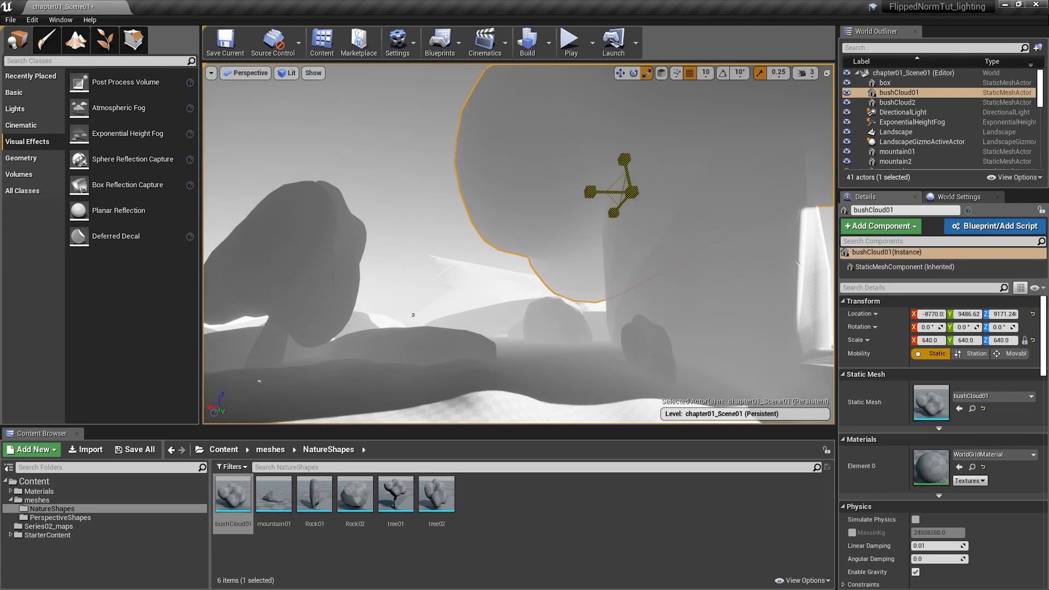
{"action": "right_click_drag", "start_coordinate": [628, 194], "coordinate": [455, 166]}
{"action": "mouse_move", "coordinate": [608, 262]}
{"action": "right_mouse_down"}
{"action": "mouse_move", "coordinate": [522, 254]}
{"action": "mouse_move", "coordinate": [587, 261]}
{"action": "right_mouse_up"}
{"action": "left_click", "coordinate": [599, 256]}
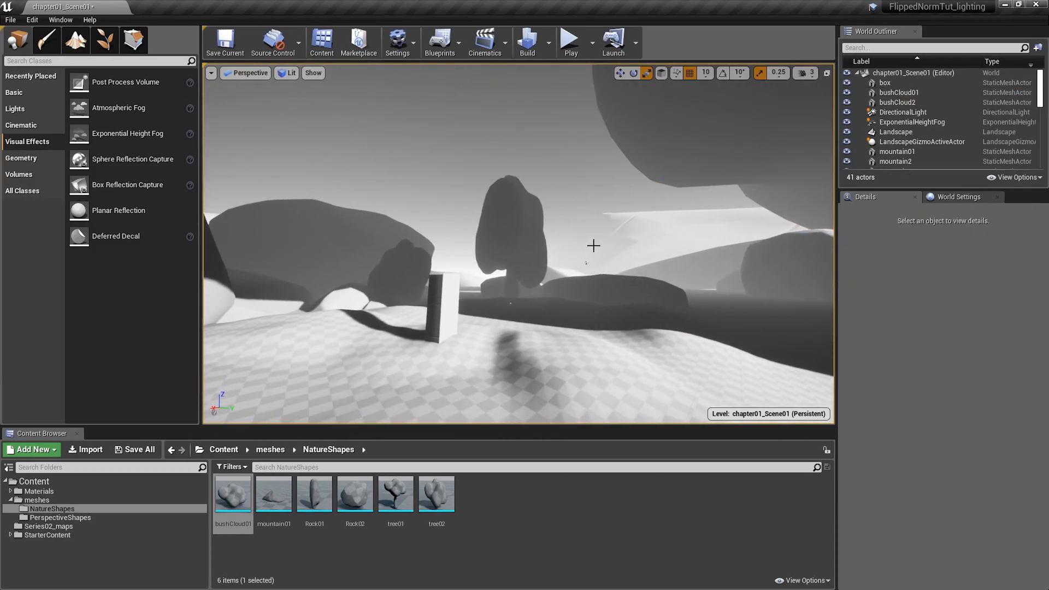
Rotate the directional light slightly, to about -380 degrees on the Z axis.
{"action": "left_click", "coordinate": [902, 112]}
{"action": "key", "text": "e"}
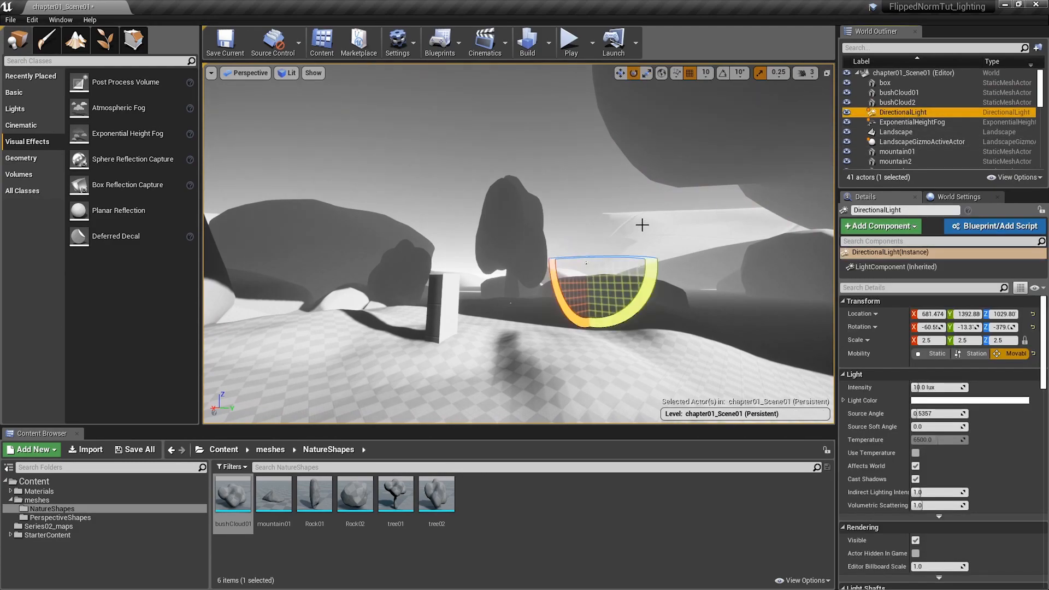
{"action": "mouse_move", "coordinate": [621, 257]}
{"action": "left_mouse_down"}
{"action": "mouse_move", "coordinate": [576, 262]}
{"action": "mouse_move", "coordinate": [639, 258]}
{"action": "left_mouse_up"}
Duplicate bushCloud01 and place the copy far behind the tree at about 8484, 30103, 11465.
{"action": "right_click_drag", "start_coordinate": [612, 273], "coordinate": [602, 300]}
{"action": "left_click", "coordinate": [689, 208]}
{"action": "key", "text": "w"}
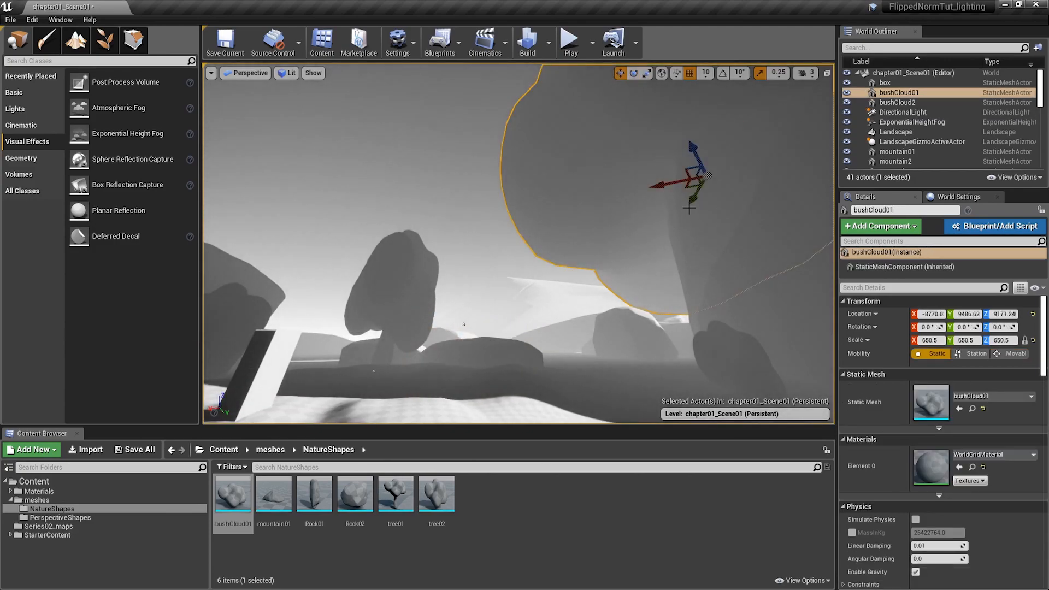
{"action": "right_click_drag", "start_coordinate": [464, 323], "coordinate": [489, 363]}
{"action": "left_click_drag", "start_coordinate": [687, 197], "coordinate": [515, 246], "text": "alt"}
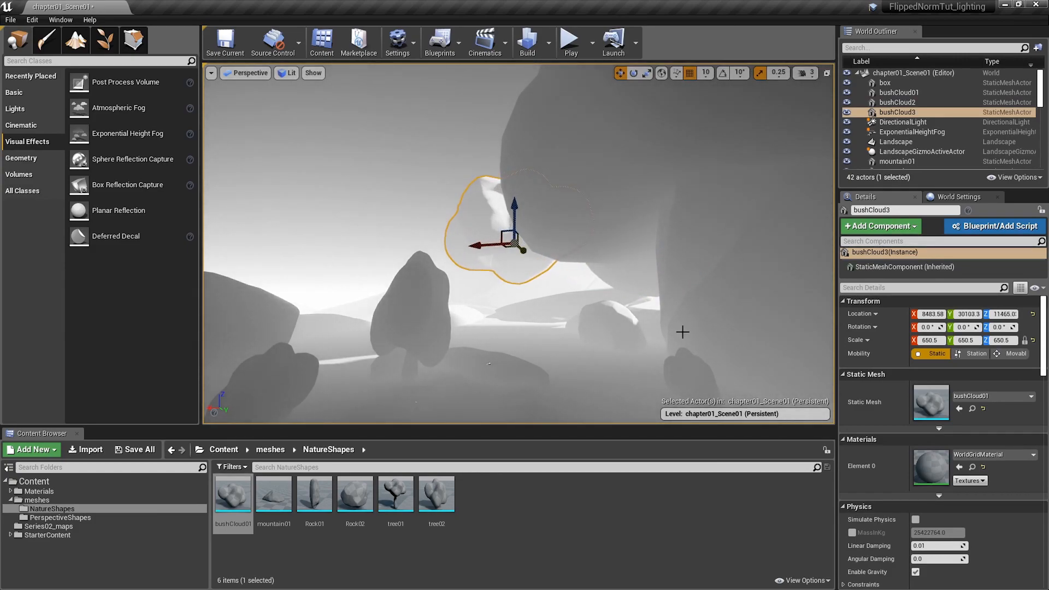
Scale the duplicated cloud uniformly to 900, with its Y scale set to 2000.
{"action": "left_click", "coordinate": [936, 340]}
{"action": "type", "text": "900"}
{"action": "key", "text": "Return"}
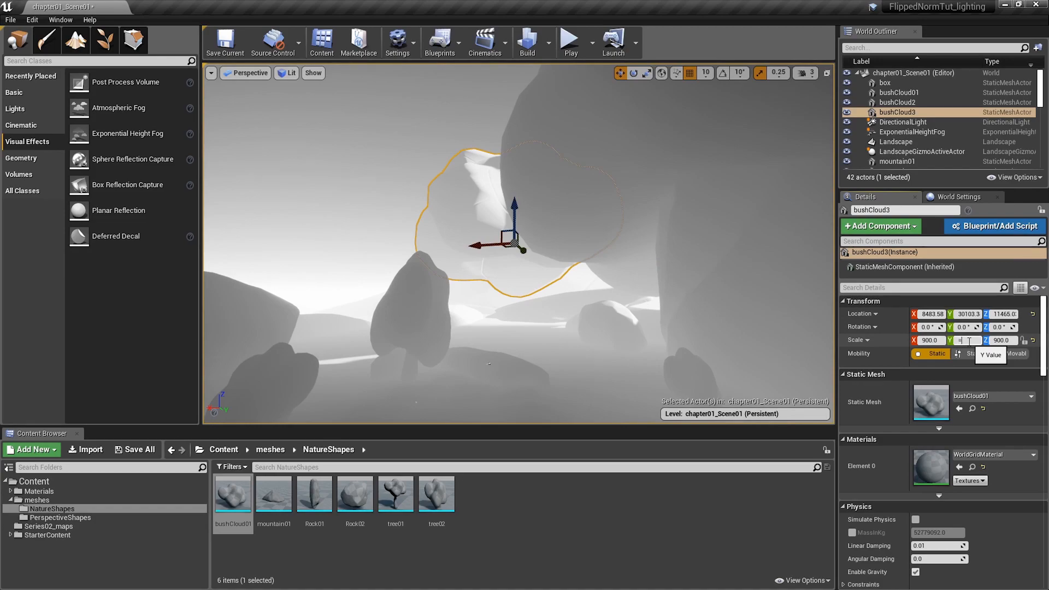
{"action": "left_click", "coordinate": [969, 341]}
{"action": "type", "text": "2000"}
{"action": "key", "text": "Return"}
Rotate bushCloud3 to about -74 degrees on the Z axis and move it to about 16752, 26618, 11392.
{"action": "right_click_drag", "start_coordinate": [603, 207], "coordinate": [586, 191]}
{"action": "key", "text": "e"}
{"action": "left_click_drag", "start_coordinate": [545, 244], "coordinate": [447, 246]}
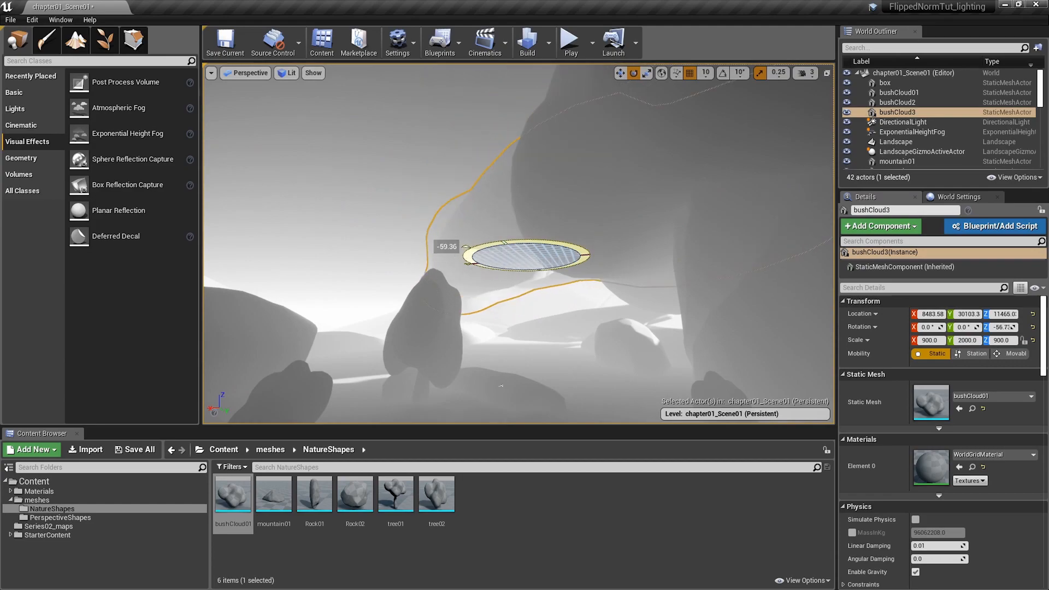
{"action": "key", "text": "w"}
{"action": "left_click_drag", "start_coordinate": [522, 264], "coordinate": [490, 283]}
{"action": "key", "text": "Escape"}
{"action": "mouse_move", "coordinate": [530, 313]}
{"action": "right_mouse_down"}
{"action": "mouse_move", "coordinate": [528, 340]}
{"action": "mouse_move", "coordinate": [527, 300]}
{"action": "right_mouse_up"}
{"action": "left_click", "coordinate": [526, 281]}
{"action": "left_click_drag", "start_coordinate": [503, 304], "coordinate": [510, 261]}
{"action": "key", "text": "e"}
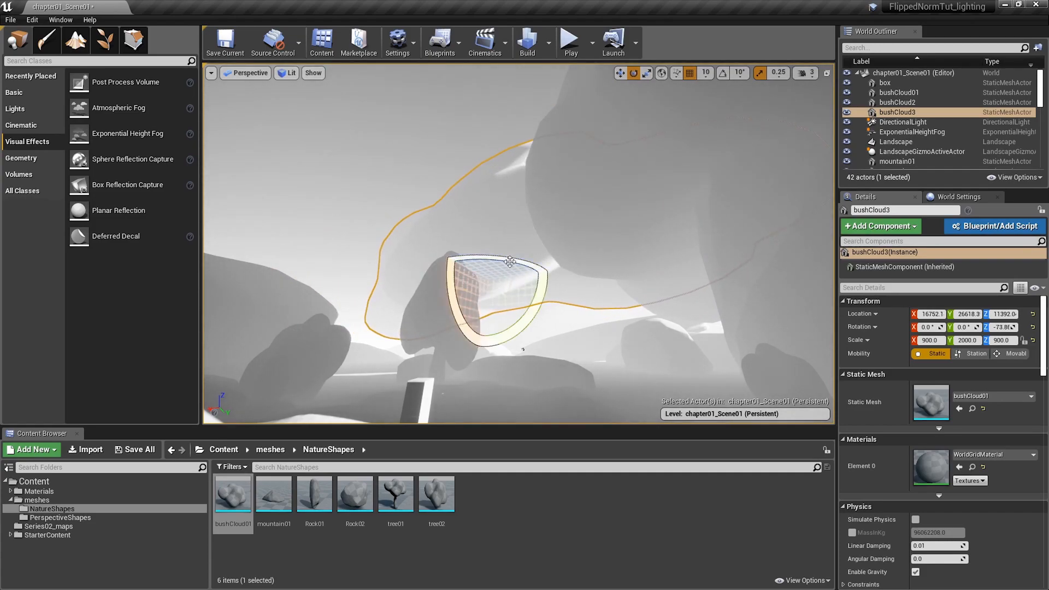
Set bushCloud3's X scale to 2000 and push it back to about 30968 on the Y axis.
{"action": "left_click", "coordinate": [937, 339]}
{"action": "type", "text": "2000"}
{"action": "key", "text": "Return"}
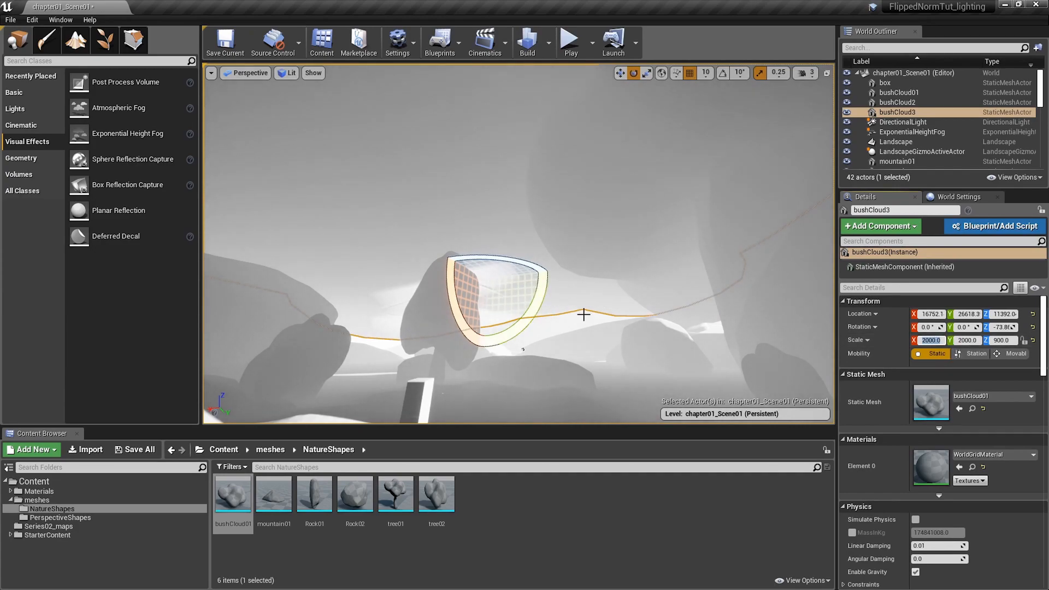
{"action": "right_click_drag", "start_coordinate": [584, 314], "coordinate": [571, 311]}
{"action": "key", "text": "w"}
{"action": "left_click_drag", "start_coordinate": [544, 299], "coordinate": [526, 316]}
{"action": "left_click_drag", "start_coordinate": [529, 307], "coordinate": [548, 314]}
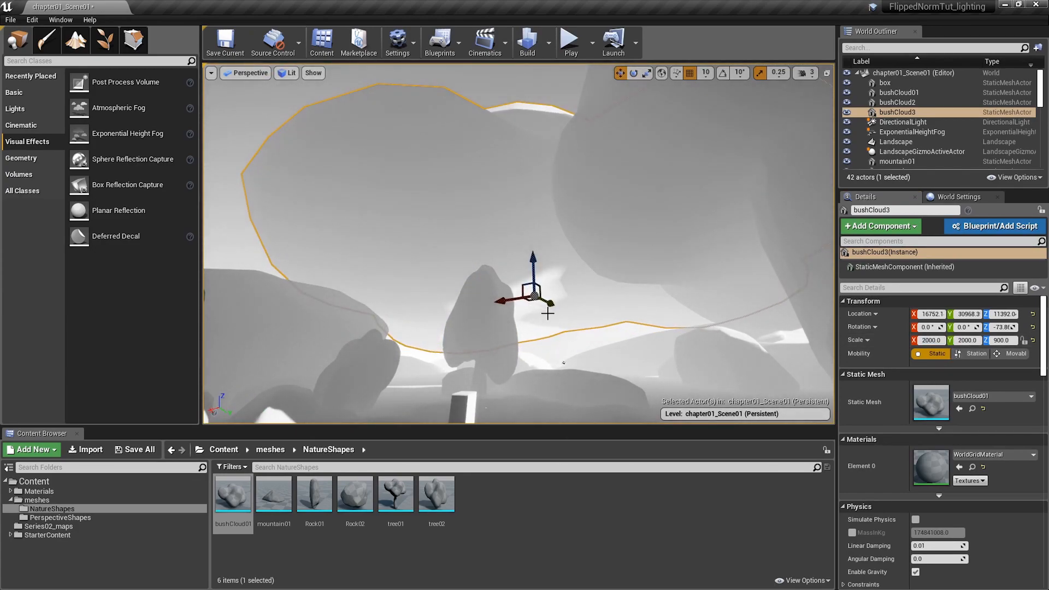
Try rotating the directional light to relight the clouds, and undo the rotations.
{"action": "left_click", "coordinate": [904, 122]}
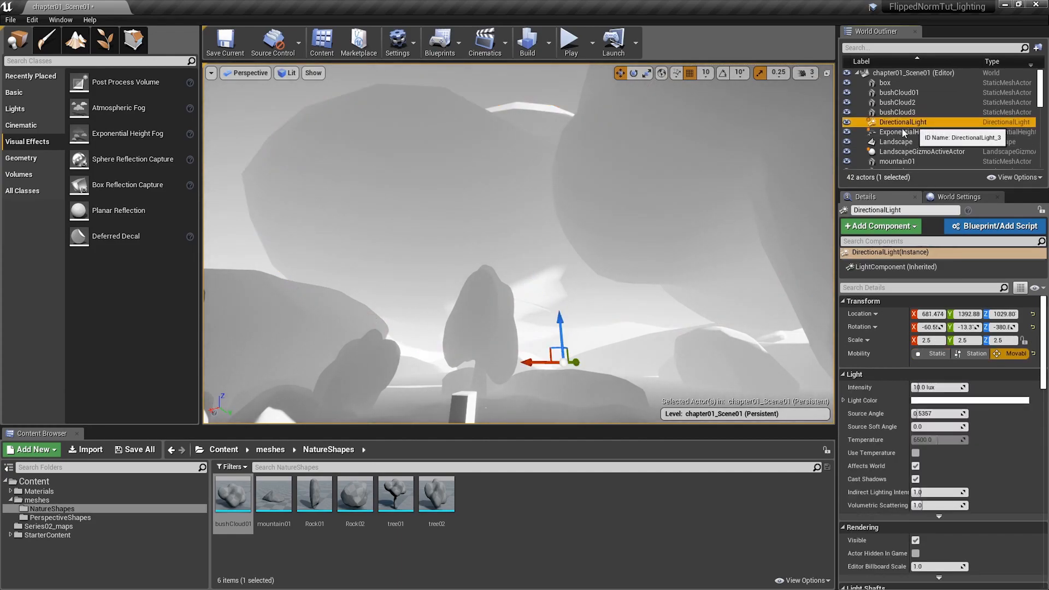
{"action": "key", "text": "e"}
{"action": "left_click_drag", "start_coordinate": [565, 366], "coordinate": [573, 364]}
{"action": "left_click_drag", "start_coordinate": [537, 332], "coordinate": [577, 340]}
{"action": "key", "text": "ctrl+z"}
{"action": "key", "text": "ctrl+z"}
{"action": "key", "text": "ctrl+z"}
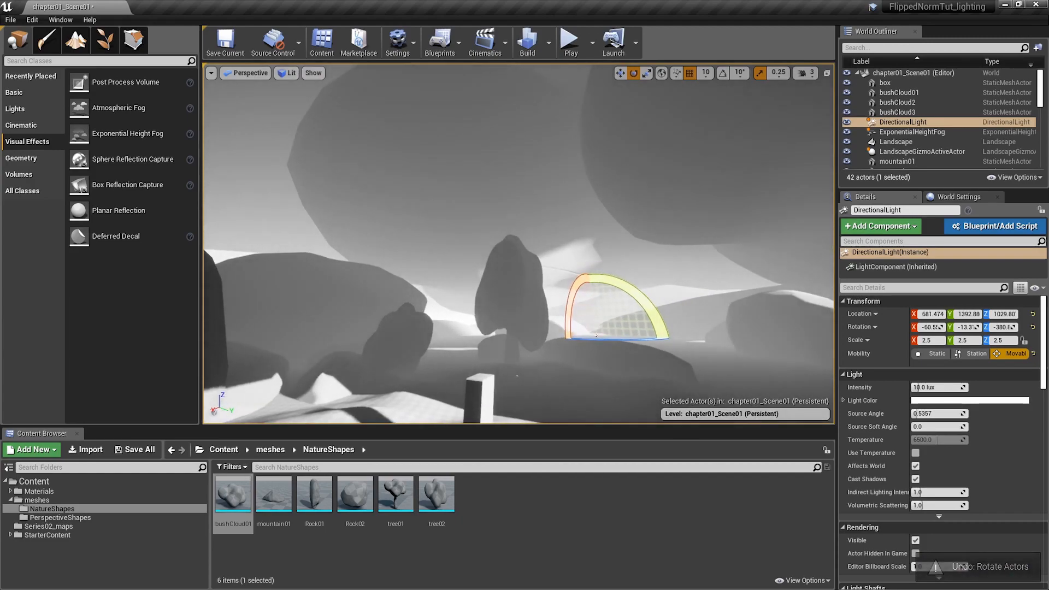
Reposition bushCloud3 to about 8416, 36819, 14286, tilted to about -16, 4.6, -74.5 degrees.
{"action": "left_click", "coordinate": [596, 334]}
{"action": "left_click_drag", "start_coordinate": [623, 290], "coordinate": [623, 246]}
{"action": "key", "text": "w"}
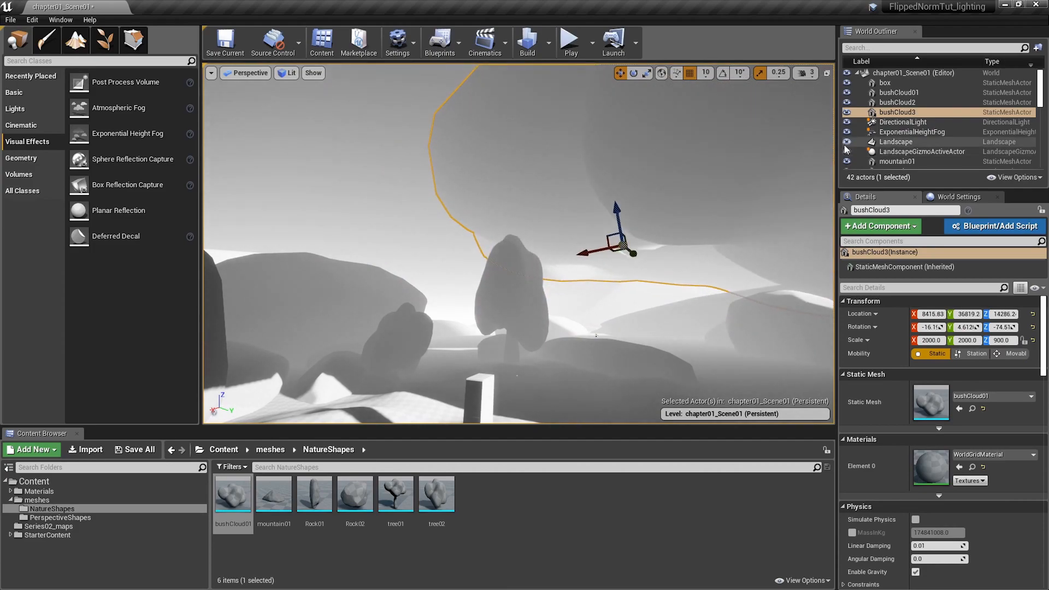
Rotate the directional light to about -699 degrees on the Z axis to light the tree and box frontally.
{"action": "double_click", "coordinate": [903, 122]}
{"action": "key", "text": "e"}
{"action": "mouse_move", "coordinate": [597, 279]}
{"action": "left_mouse_down"}
{"action": "mouse_move", "coordinate": [705, 281]}
{"action": "mouse_move", "coordinate": [609, 273]}
{"action": "left_mouse_up"}
{"action": "mouse_move", "coordinate": [594, 314]}
{"action": "right_mouse_down"}
{"action": "mouse_move", "coordinate": [576, 393]}
{"action": "mouse_move", "coordinate": [613, 290]}
{"action": "mouse_move", "coordinate": [594, 315]}
{"action": "right_mouse_up"}
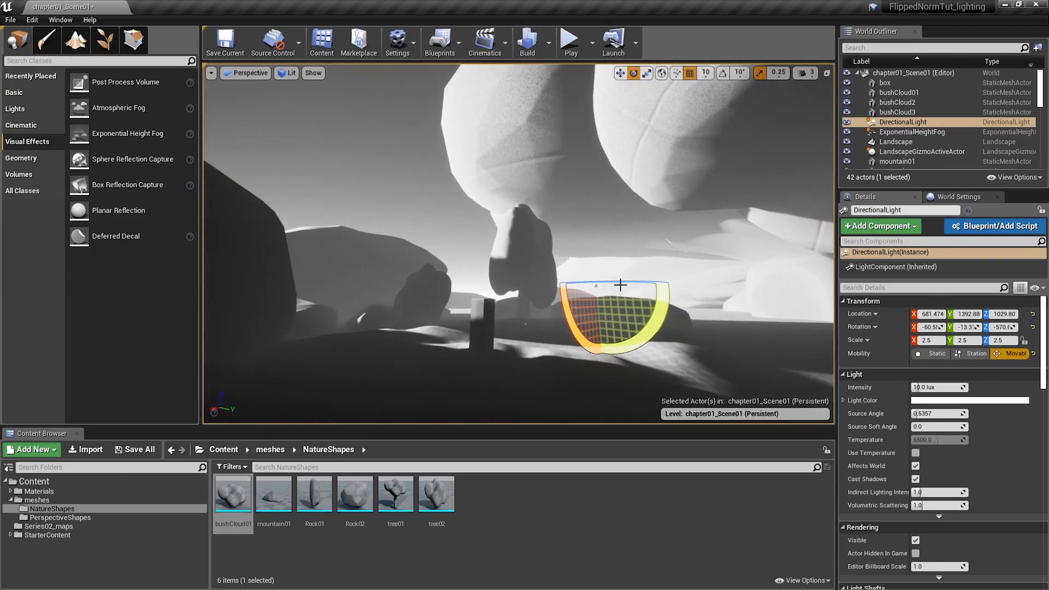
{"action": "mouse_move", "coordinate": [633, 284]}
{"action": "left_mouse_down"}
{"action": "mouse_move", "coordinate": [465, 283]}
{"action": "mouse_move", "coordinate": [638, 285]}
{"action": "left_mouse_up"}
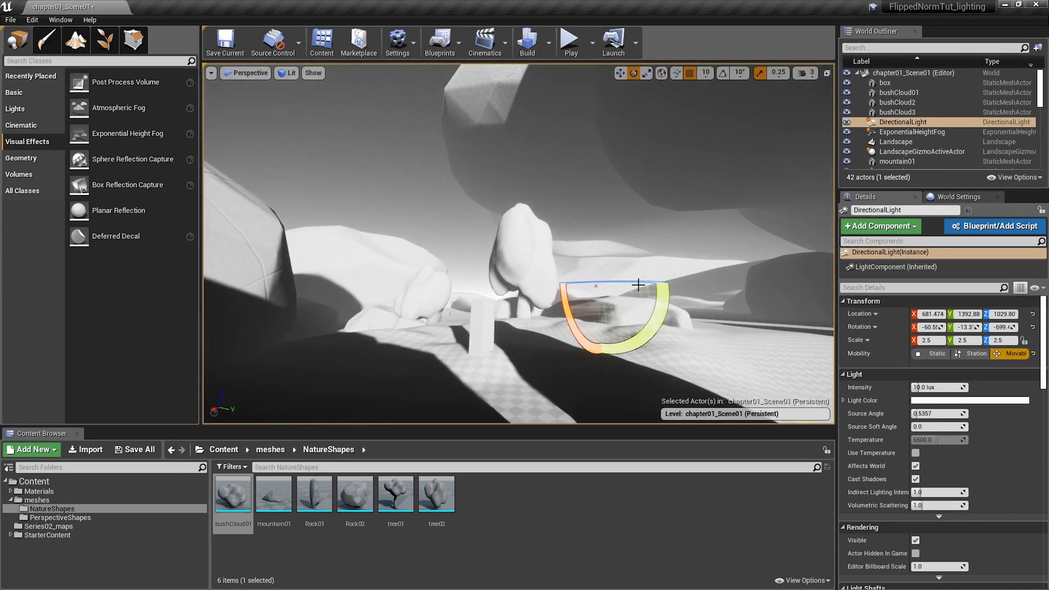
Select bushCloud01 and bushCloud3 together and shift both clouds across the sky.
{"action": "left_click", "coordinate": [578, 156]}
{"action": "left_click", "coordinate": [635, 159], "text": "ctrl"}
{"action": "right_click_drag", "start_coordinate": [634, 159], "coordinate": [596, 151]}
{"action": "key", "text": "w"}
{"action": "left_click_drag", "start_coordinate": [608, 150], "coordinate": [586, 143]}
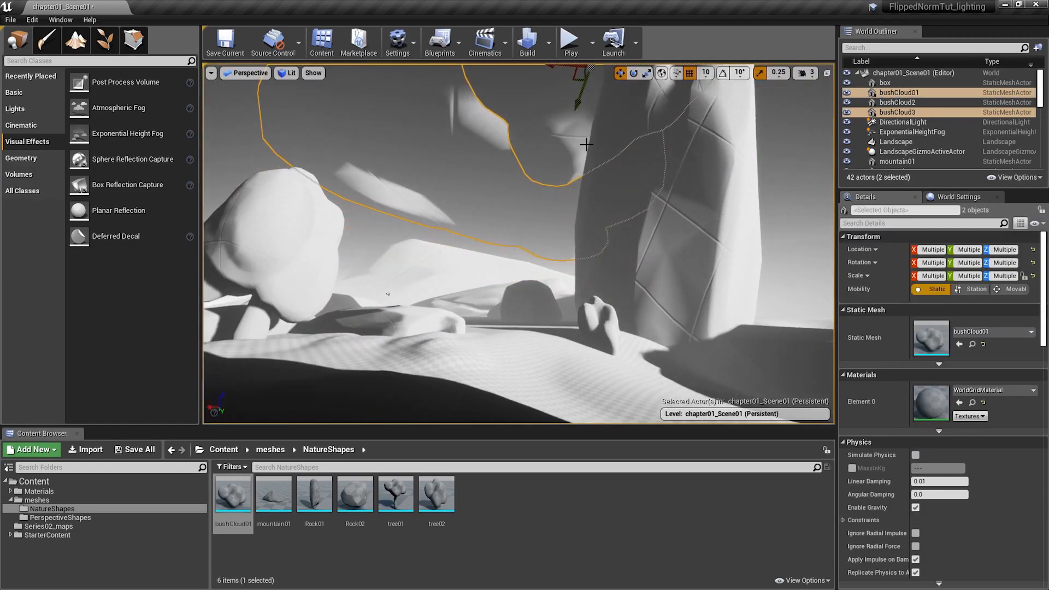
{"action": "left_click_drag", "start_coordinate": [580, 106], "coordinate": [631, 190]}
{"action": "right_click_drag", "start_coordinate": [630, 190], "coordinate": [574, 216]}
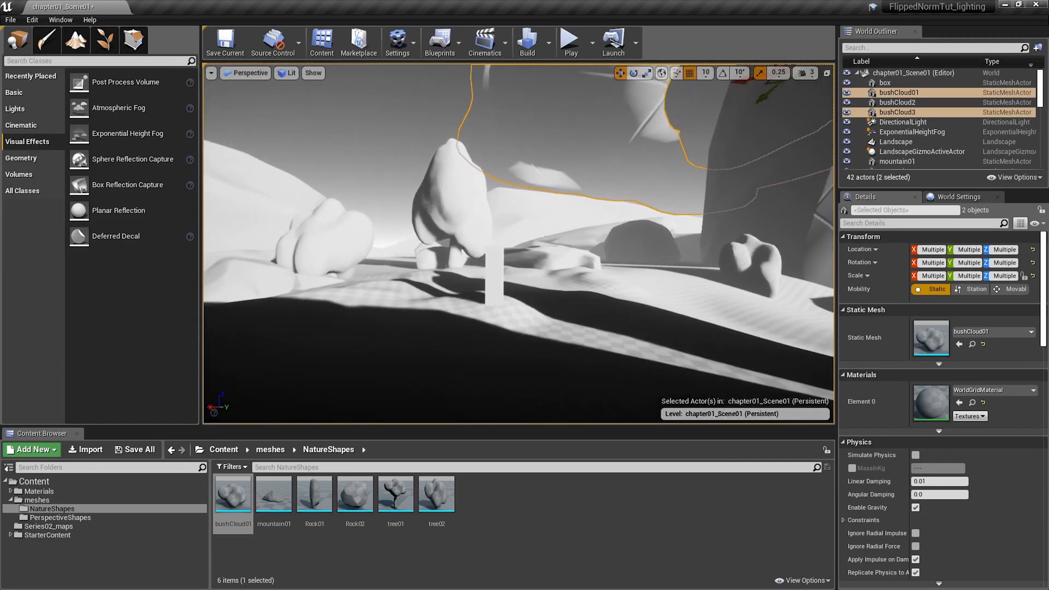
Rotate the directional light to about -63.6, -21, -698 degrees and move it to about 428, -551, 850.
{"action": "left_click", "coordinate": [903, 121]}
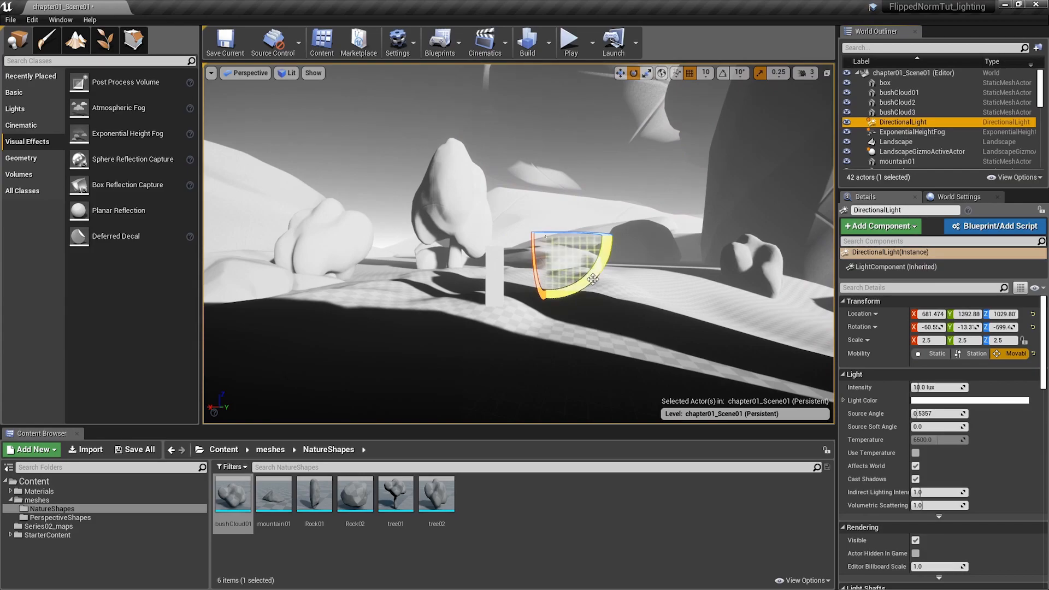
{"action": "left_click_drag", "start_coordinate": [595, 284], "coordinate": [564, 299]}
{"action": "right_click_drag", "start_coordinate": [564, 299], "coordinate": [477, 299]}
{"action": "mouse_move", "coordinate": [607, 311]}
{"action": "right_mouse_down"}
{"action": "mouse_move", "coordinate": [552, 311]}
{"action": "mouse_move", "coordinate": [607, 310]}
{"action": "right_mouse_up"}
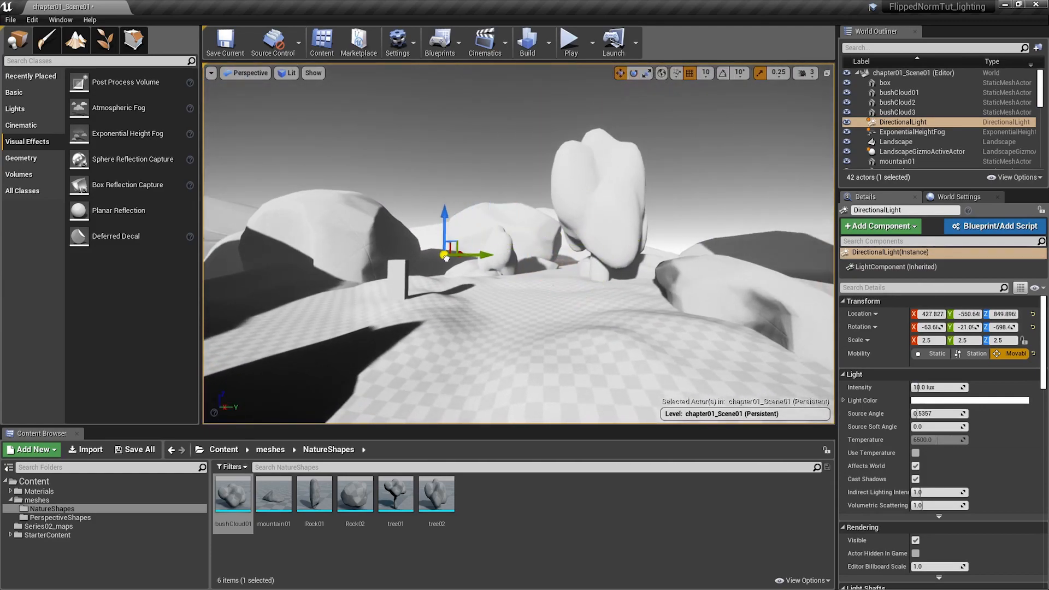
Move the directional light to about -993, -2260, 940 and rotate it to about -119, -81, -731 degrees.
{"action": "right_click_drag", "start_coordinate": [441, 273], "coordinate": [521, 258]}
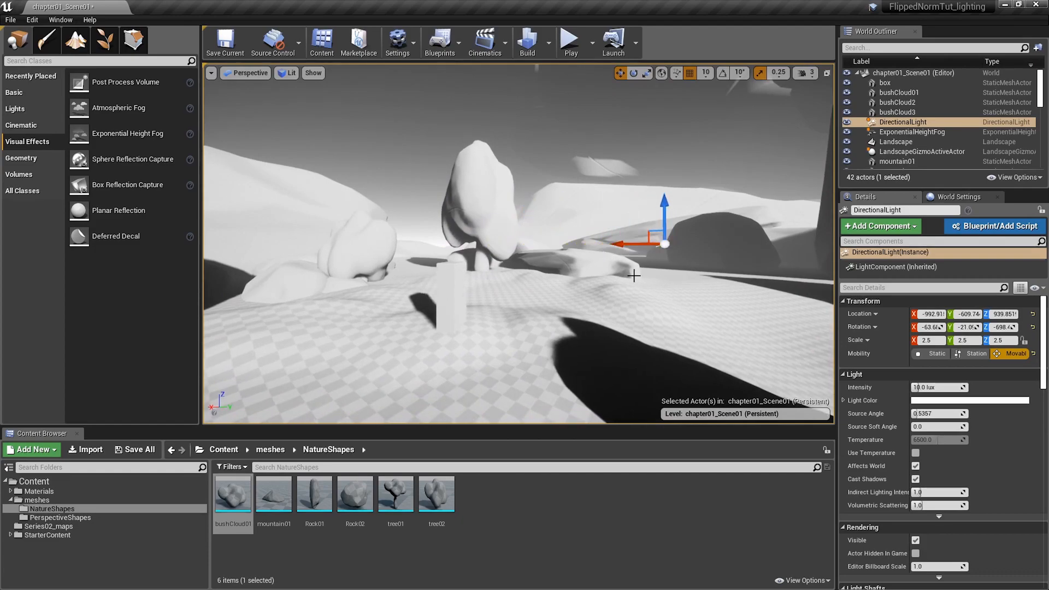
{"action": "right_click_drag", "start_coordinate": [667, 263], "coordinate": [618, 263]}
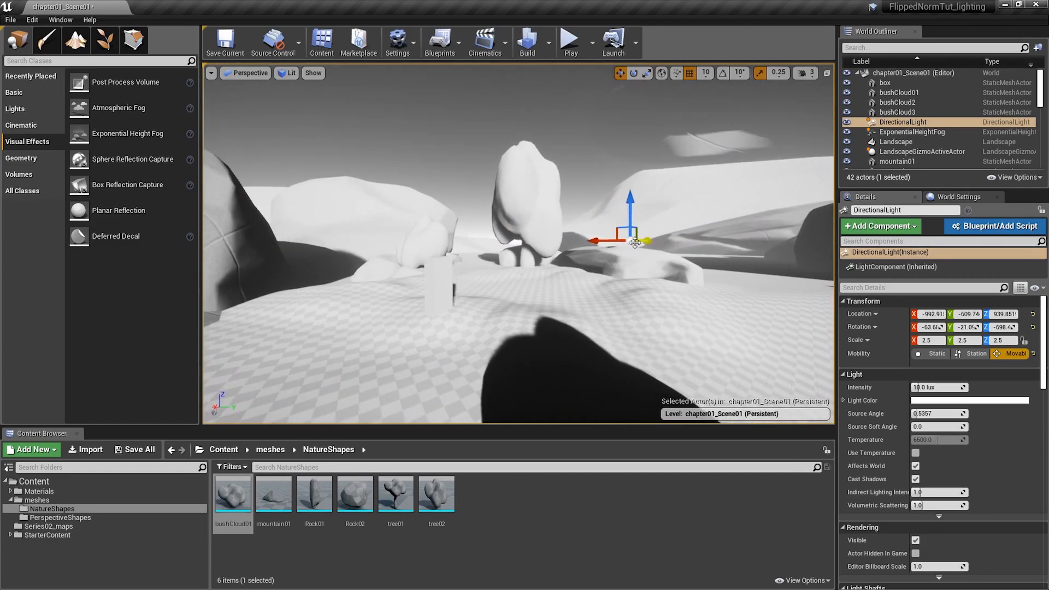
{"action": "key", "text": "e"}
{"action": "left_click_drag", "start_coordinate": [411, 237], "coordinate": [325, 302]}
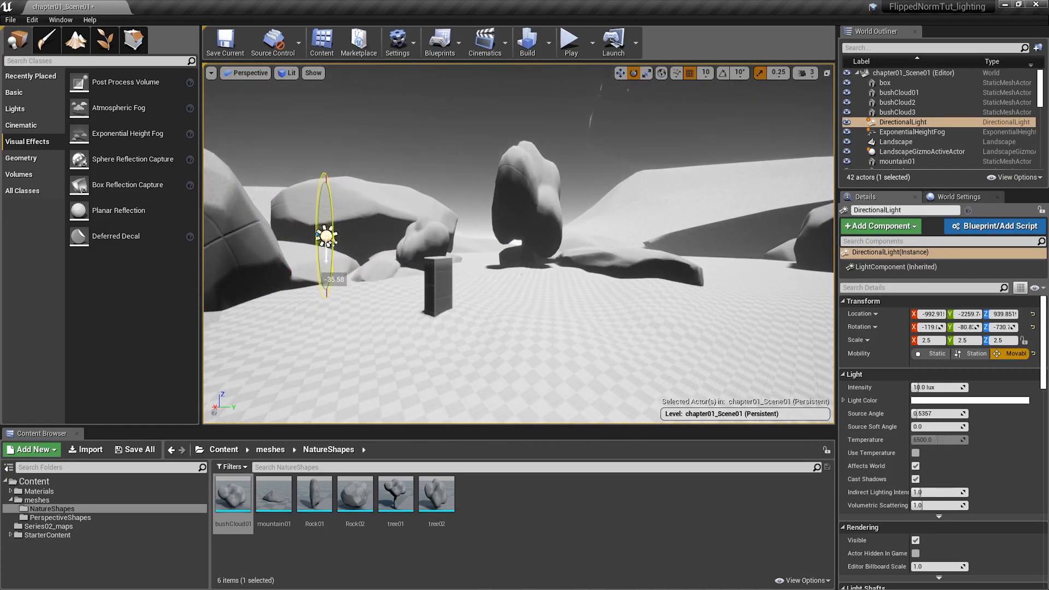
{"action": "right_click_drag", "start_coordinate": [324, 301], "coordinate": [528, 328]}
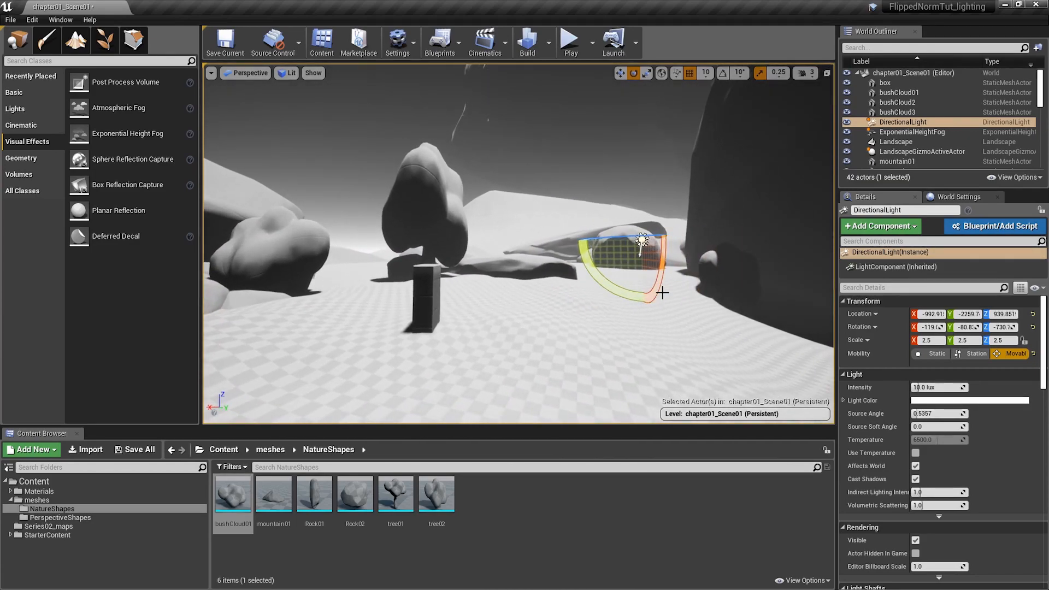
Rotate the directional light to about -59, -60, -760 degrees so the box casts a sideways shadow.
{"action": "mouse_move", "coordinate": [662, 293]}
{"action": "left_mouse_down"}
{"action": "mouse_move", "coordinate": [665, 302]}
{"action": "mouse_move", "coordinate": [660, 285]}
{"action": "left_mouse_up"}
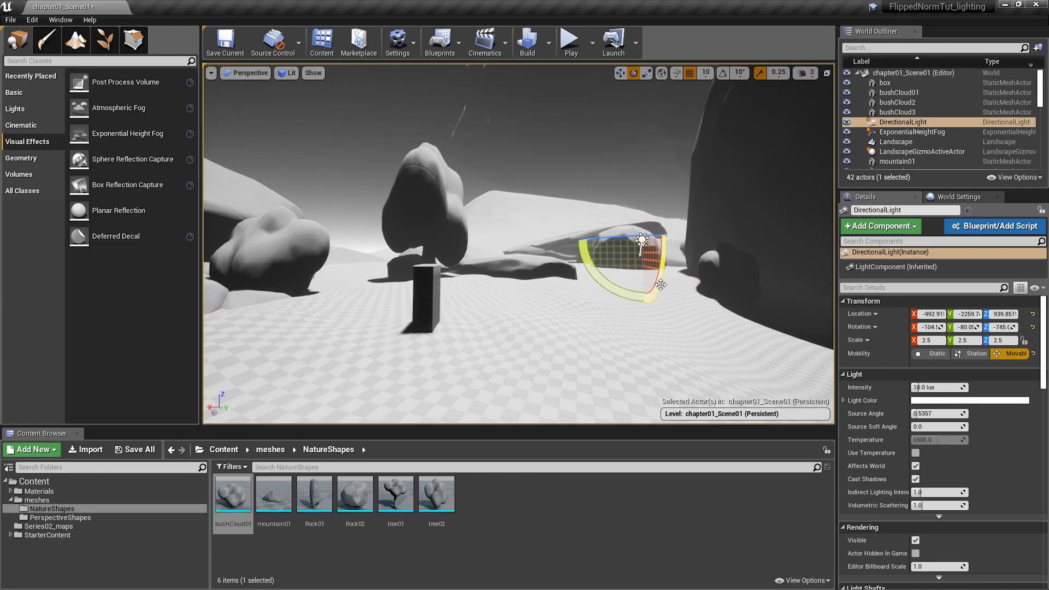
{"action": "mouse_move", "coordinate": [665, 285]}
{"action": "right_mouse_down"}
{"action": "mouse_move", "coordinate": [710, 288]}
{"action": "mouse_move", "coordinate": [656, 289]}
{"action": "mouse_move", "coordinate": [679, 285]}
{"action": "right_mouse_up"}
{"action": "left_click_drag", "start_coordinate": [705, 299], "coordinate": [675, 304]}
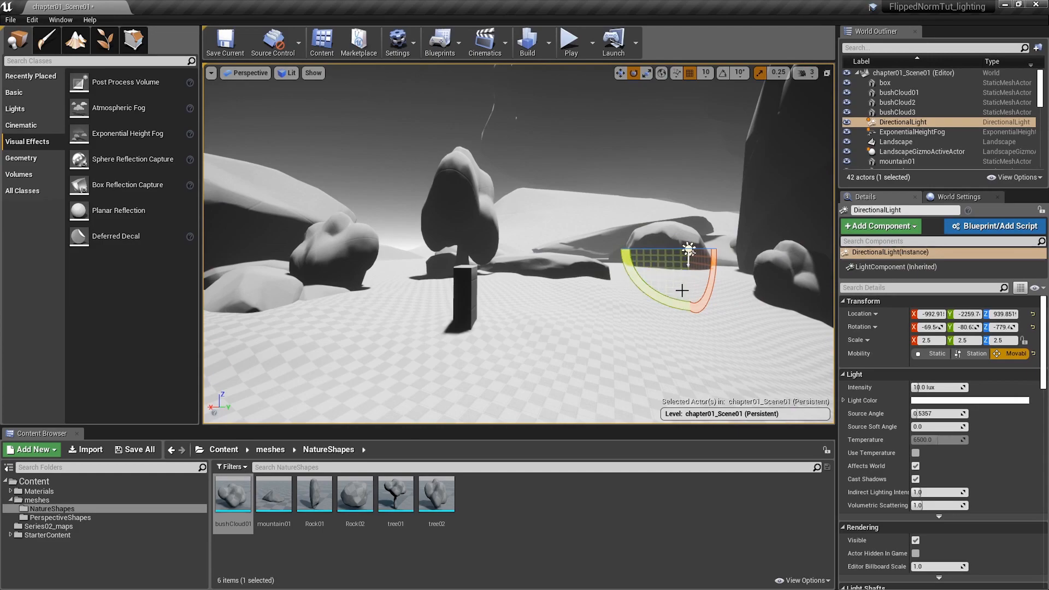
{"action": "mouse_move", "coordinate": [670, 254]}
{"action": "left_mouse_down"}
{"action": "mouse_move", "coordinate": [623, 256]}
{"action": "mouse_move", "coordinate": [704, 292]}
{"action": "mouse_move", "coordinate": [638, 299]}
{"action": "mouse_move", "coordinate": [633, 279]}
{"action": "mouse_move", "coordinate": [677, 269]}
{"action": "left_mouse_up"}
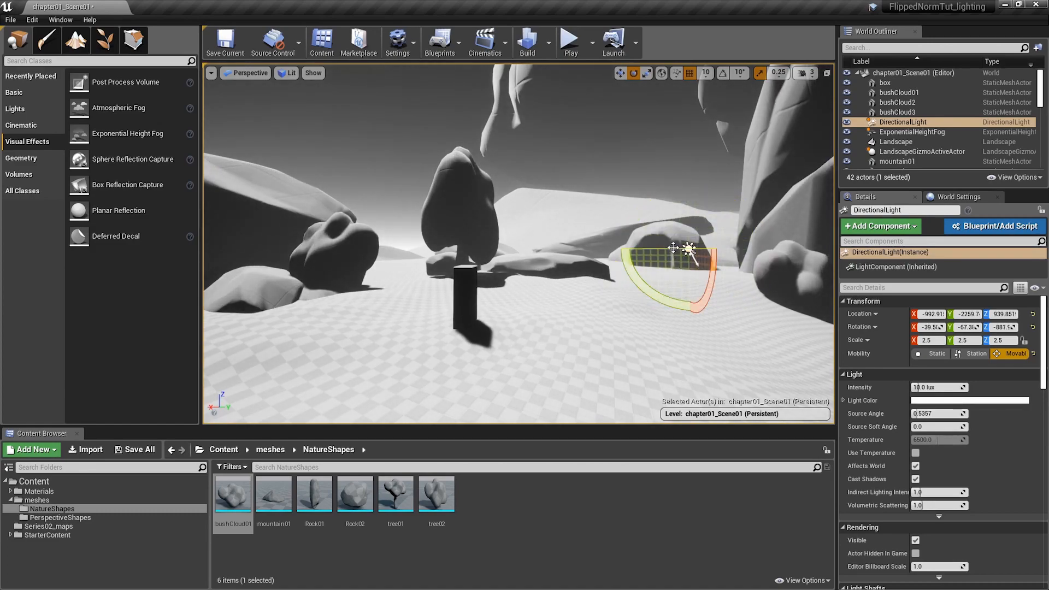
{"action": "left_click_drag", "start_coordinate": [615, 249], "coordinate": [687, 250]}
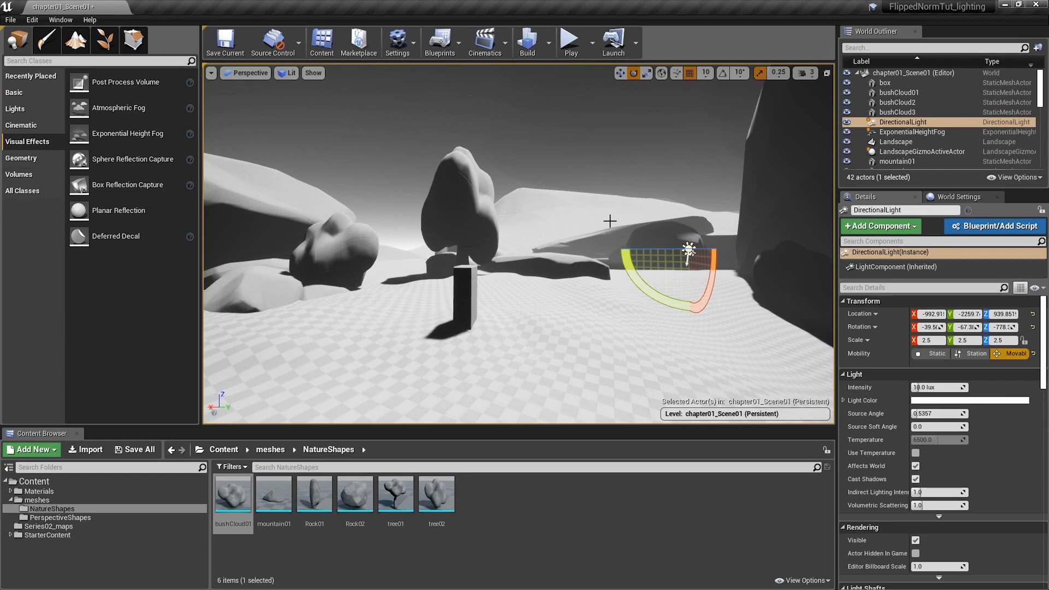
{"action": "left_click_drag", "start_coordinate": [640, 282], "coordinate": [608, 233]}
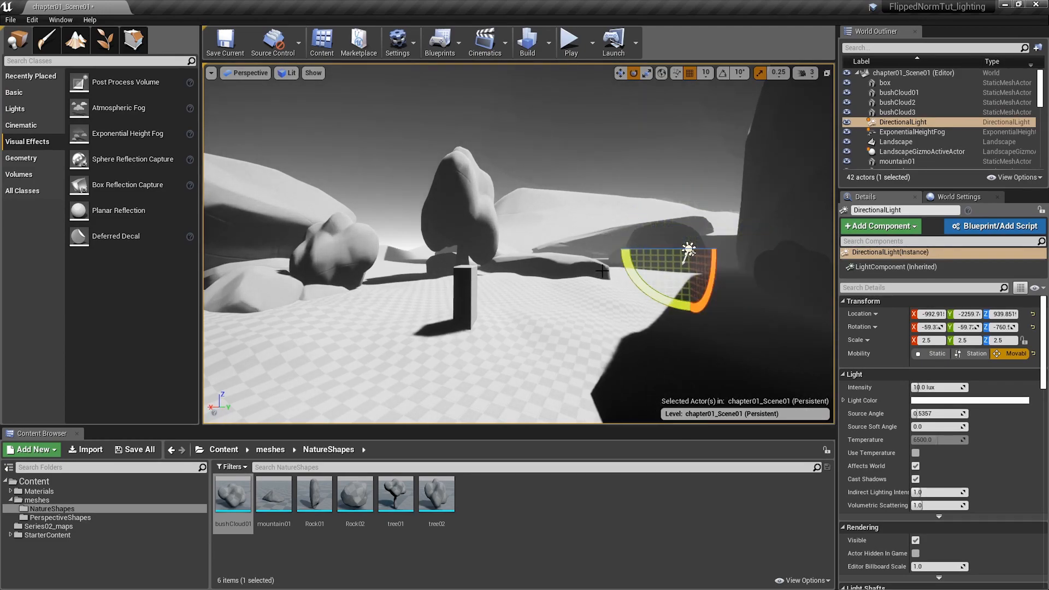
Delete the tall dark rock Rock24 standing beside the directional light.
{"action": "right_click_drag", "start_coordinate": [608, 233], "coordinate": [707, 197]}
{"action": "left_click", "coordinate": [605, 198]}
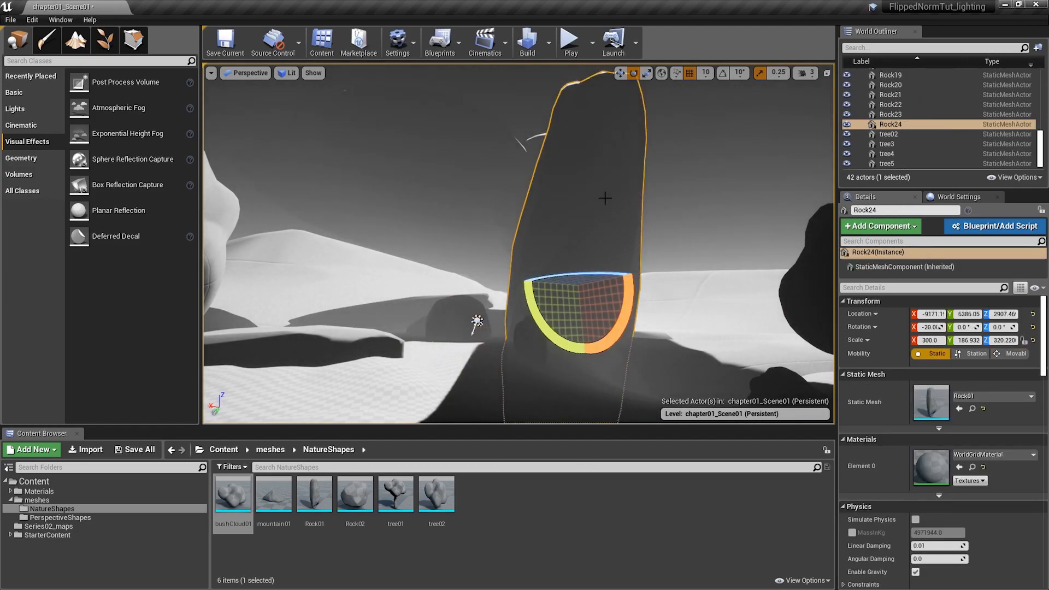
{"action": "key", "text": "Delete"}
{"action": "right_click_drag", "start_coordinate": [605, 198], "coordinate": [607, 227]}
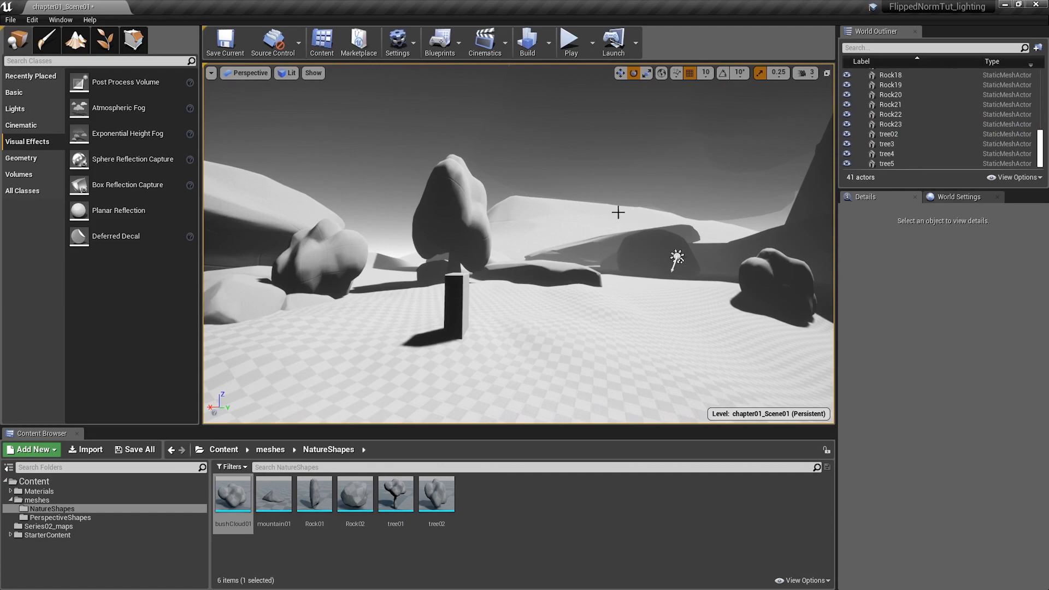
Select mountain2 and review its Lighting options, including Cast Shadow and Far Shadow.
{"action": "left_click", "coordinate": [590, 221]}
{"action": "scroll", "coordinate": [969, 439], "scroll_direction": "down", "scroll_amount": 6}
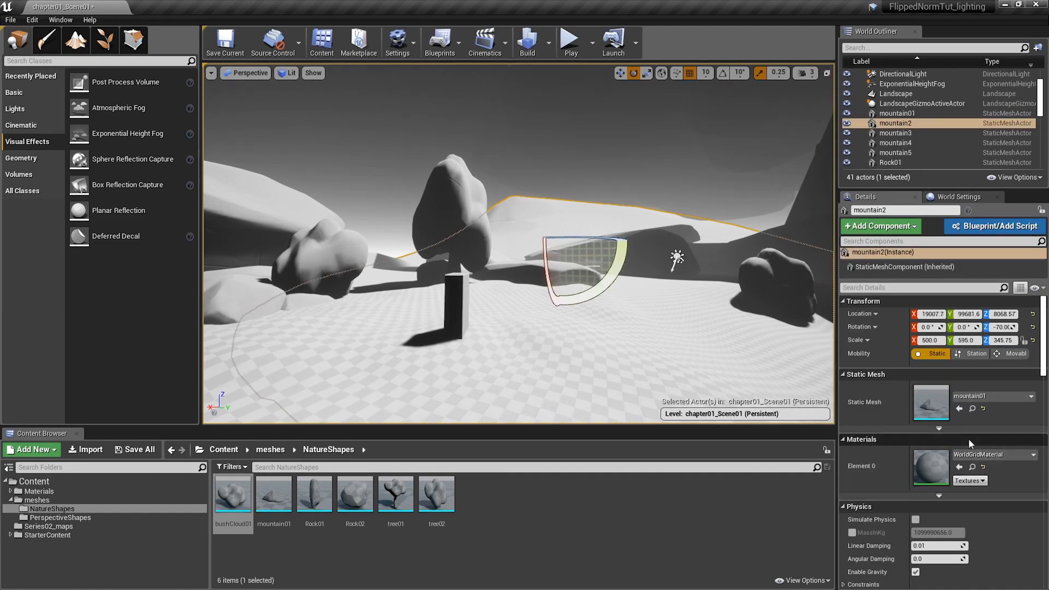
{"action": "scroll", "coordinate": [970, 443], "scroll_direction": "down", "scroll_amount": 5}
{"action": "scroll", "coordinate": [969, 438], "scroll_direction": "down", "scroll_amount": 5}
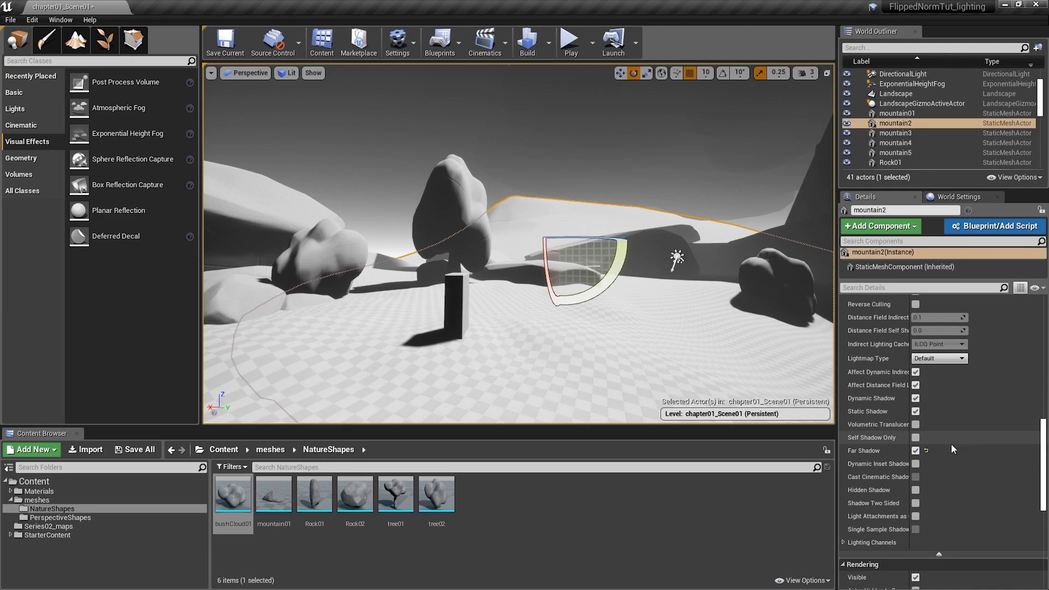
{"action": "scroll", "coordinate": [925, 400], "scroll_direction": "up", "scroll_amount": 6}
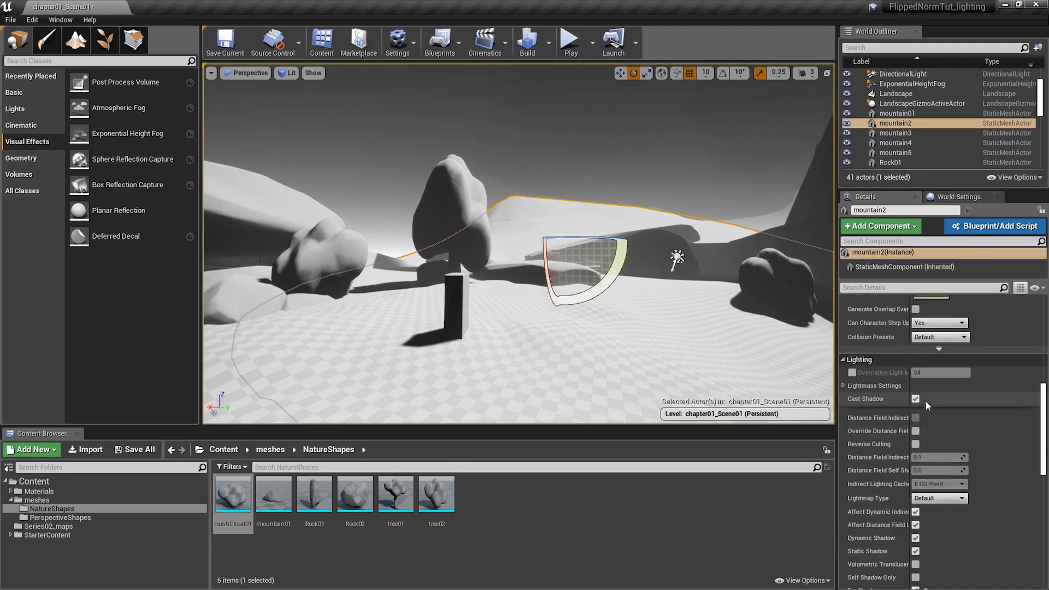
{"action": "scroll", "coordinate": [948, 477], "scroll_direction": "down", "scroll_amount": 6}
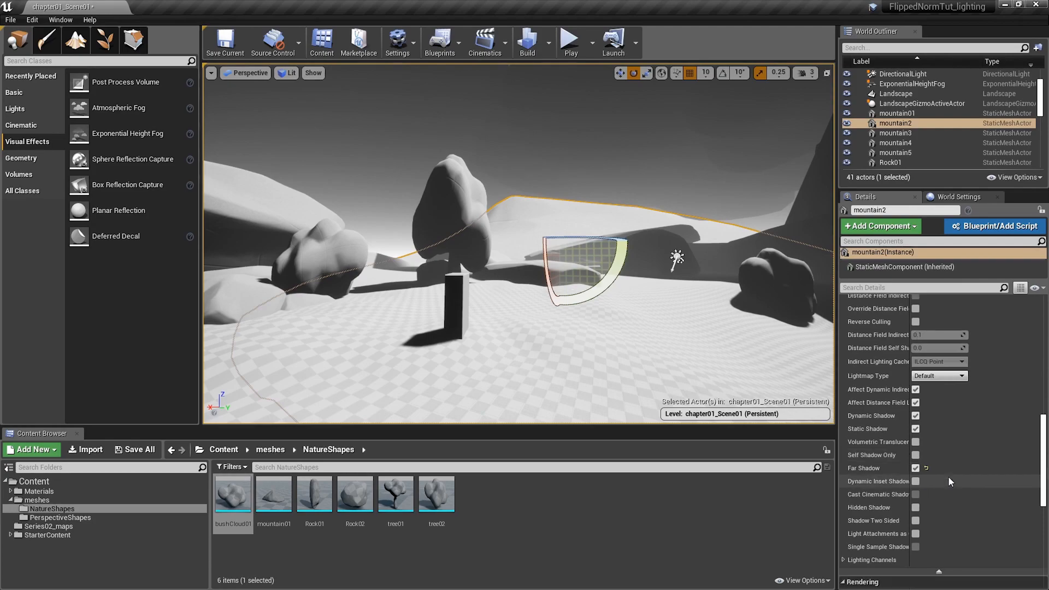
{"action": "left_click", "coordinate": [919, 451]}
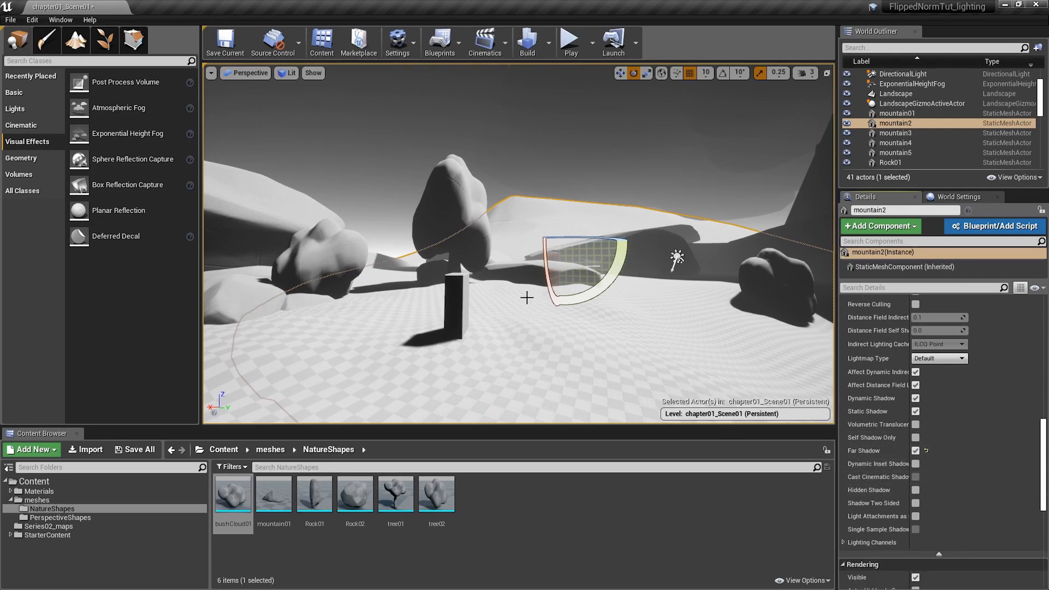
Select the directional light and review its Distance Field Shadows and Cascaded Shadow Maps settings.
{"action": "left_click", "coordinate": [944, 73]}
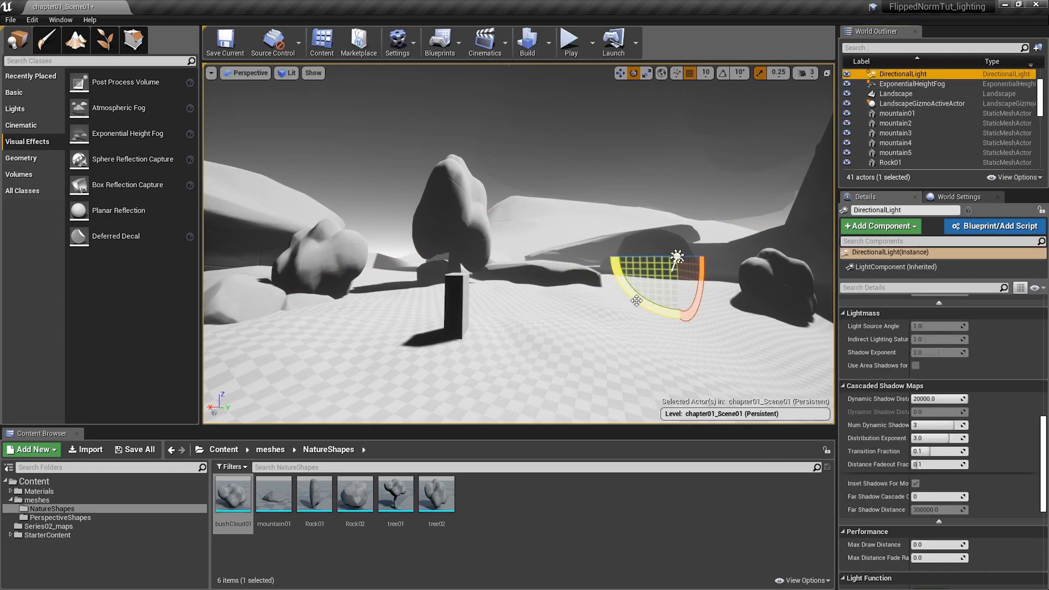
{"action": "scroll", "coordinate": [936, 456], "scroll_direction": "down", "scroll_amount": 3}
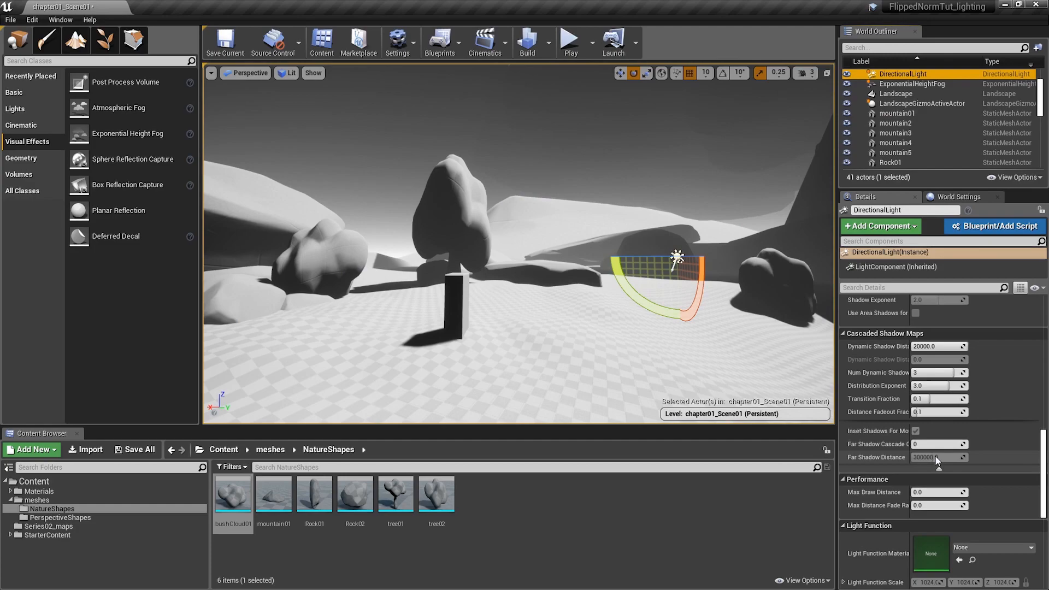
{"action": "scroll", "coordinate": [936, 459], "scroll_direction": "down", "scroll_amount": 15}
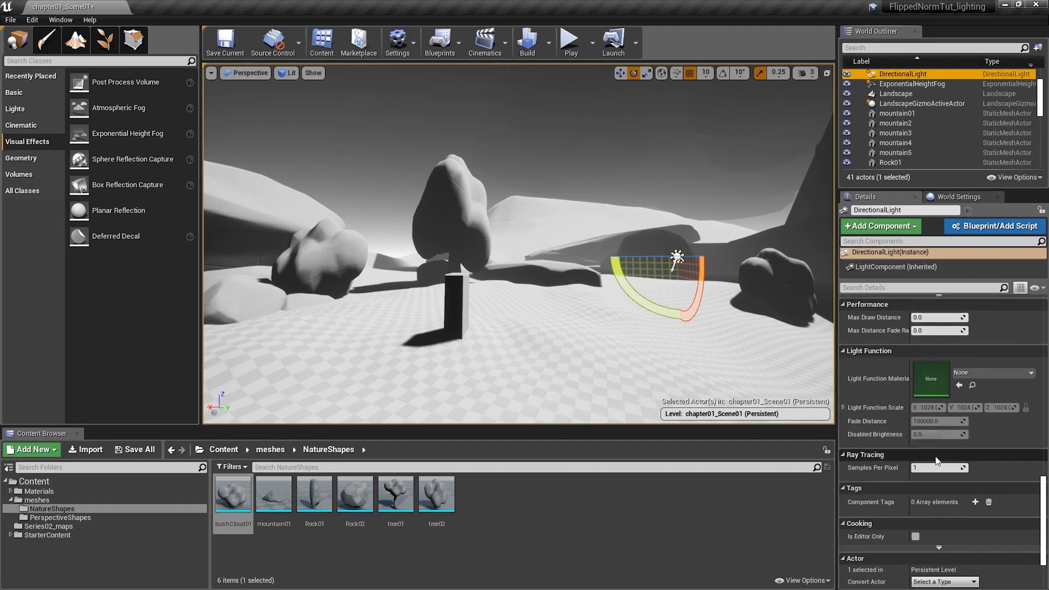
{"action": "scroll", "coordinate": [935, 459], "scroll_direction": "up", "scroll_amount": 15}
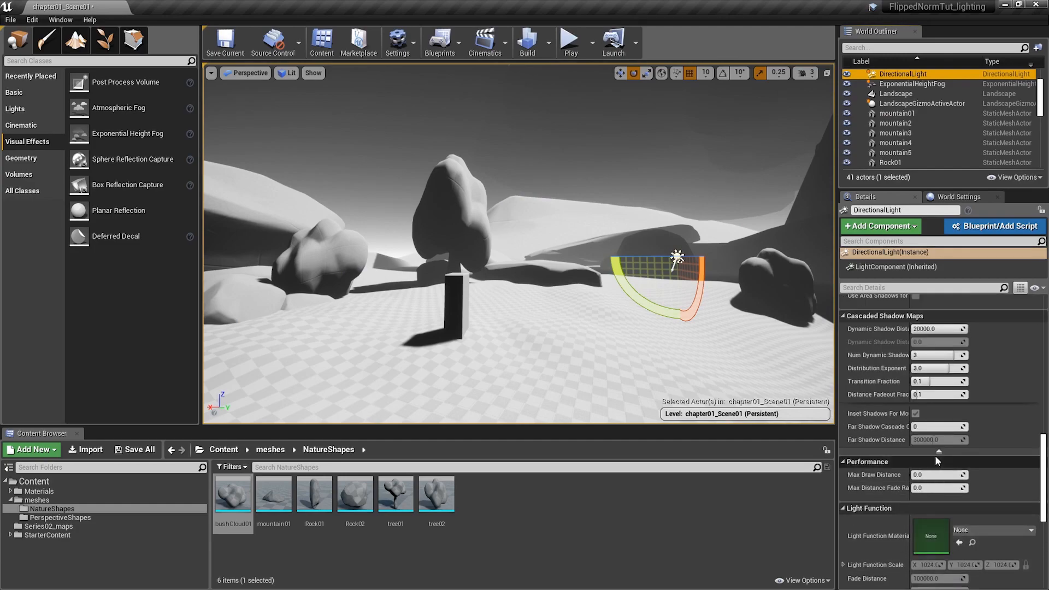
{"action": "scroll", "coordinate": [936, 458], "scroll_direction": "up", "scroll_amount": 6}
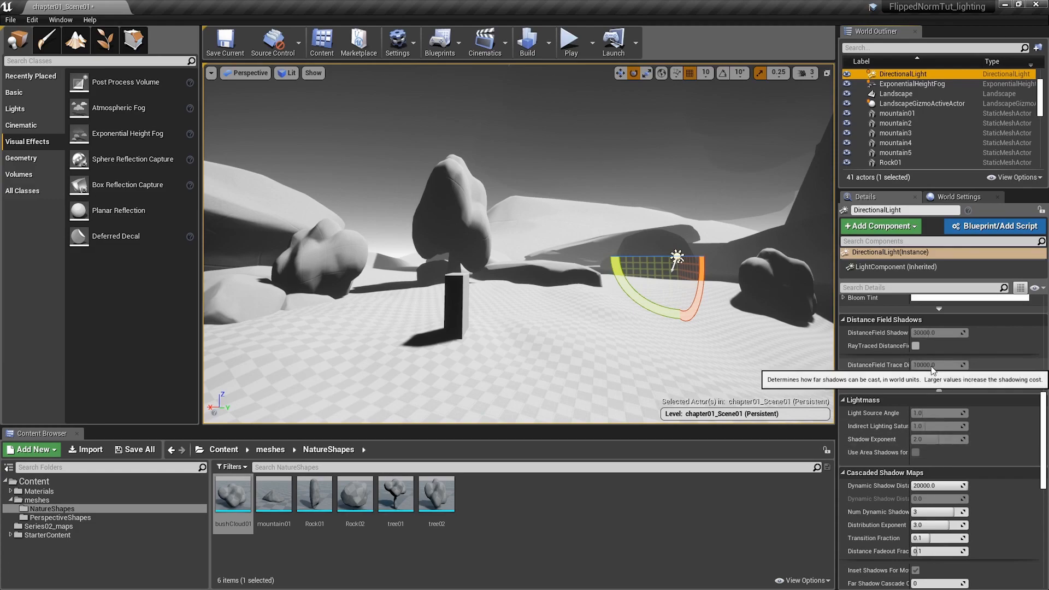
{"action": "scroll", "coordinate": [942, 425], "scroll_direction": "down", "scroll_amount": 6}
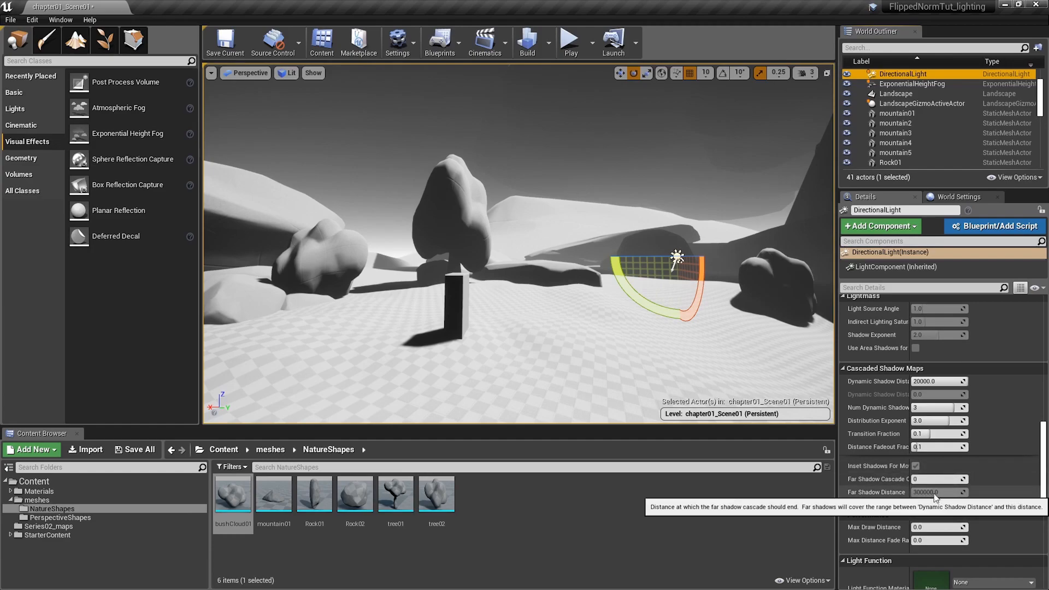
{"action": "scroll", "coordinate": [935, 496], "scroll_direction": "up", "scroll_amount": 10}
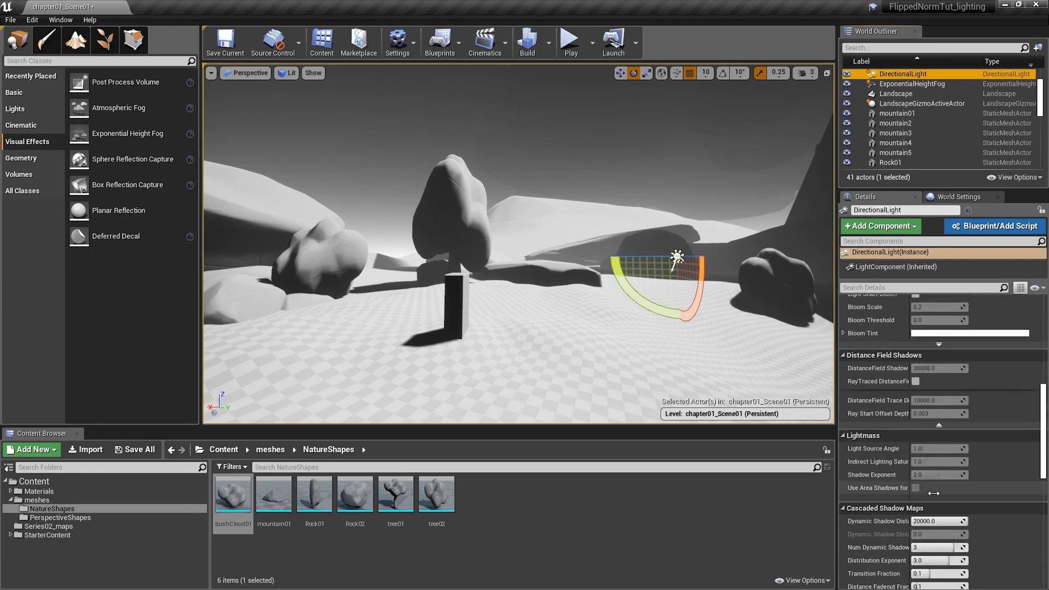
{"action": "scroll", "coordinate": [934, 494], "scroll_direction": "up", "scroll_amount": 6}
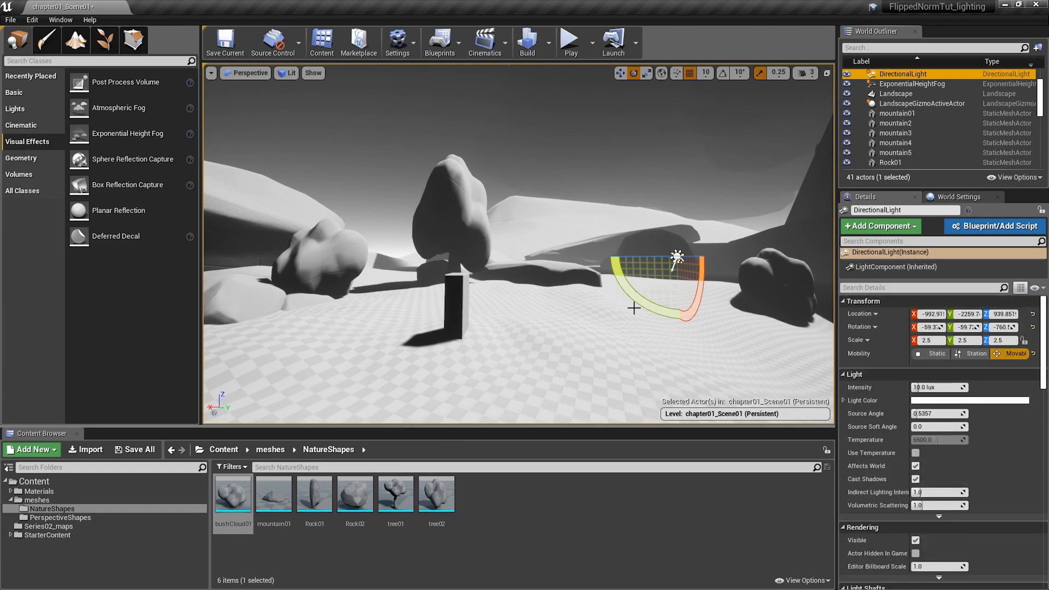
Rotate the directional light to about -77, -51, -775 degrees.
{"action": "left_click_drag", "start_coordinate": [634, 302], "coordinate": [558, 326]}
{"action": "left_click_drag", "start_coordinate": [618, 257], "coordinate": [643, 257]}
{"action": "left_click", "coordinate": [638, 255]}
{"action": "right_click_drag", "start_coordinate": [638, 255], "coordinate": [592, 265]}
{"action": "key", "text": "Escape"}
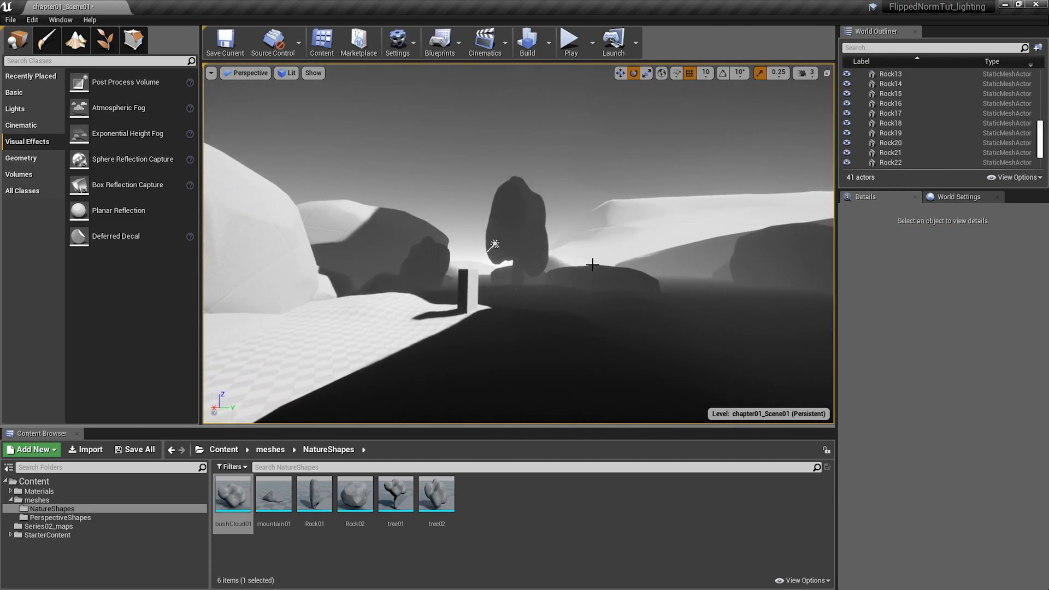
{"action": "left_click", "coordinate": [494, 244]}
{"action": "left_click_drag", "start_coordinate": [482, 297], "coordinate": [481, 306]}
Hide the three clouds bushCloud3, bushCloud2 and bushCloud01.
{"action": "right_click_drag", "start_coordinate": [481, 305], "coordinate": [492, 305]}
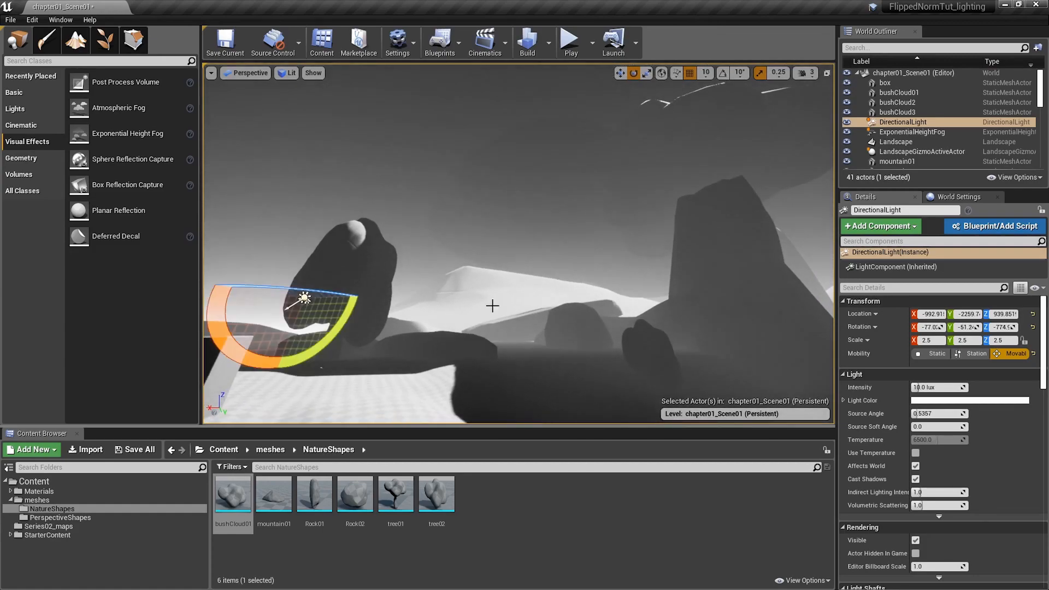
{"action": "left_click", "coordinate": [539, 203]}
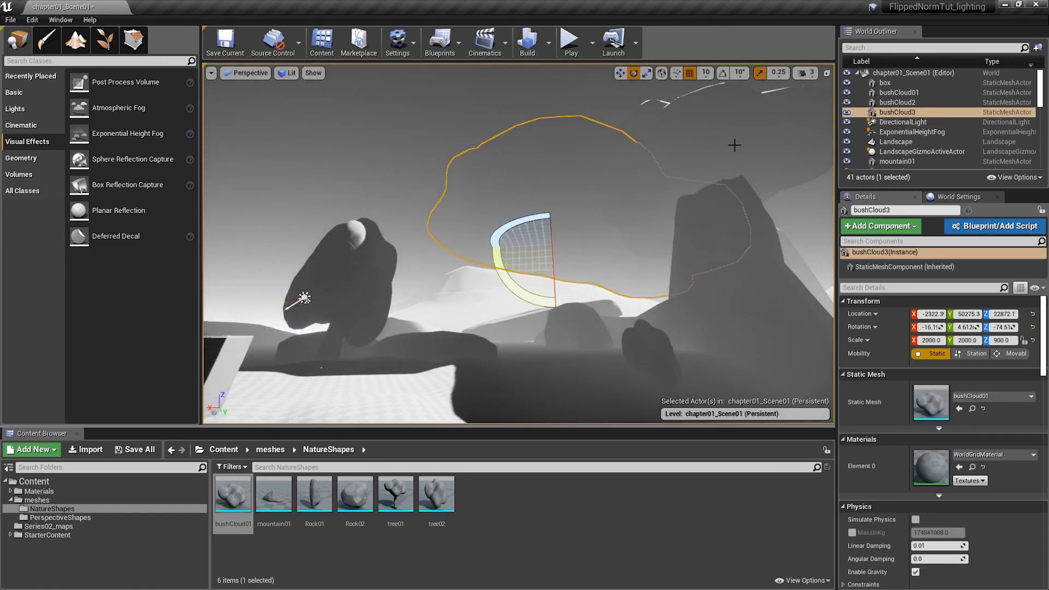
{"action": "left_click", "coordinate": [846, 112]}
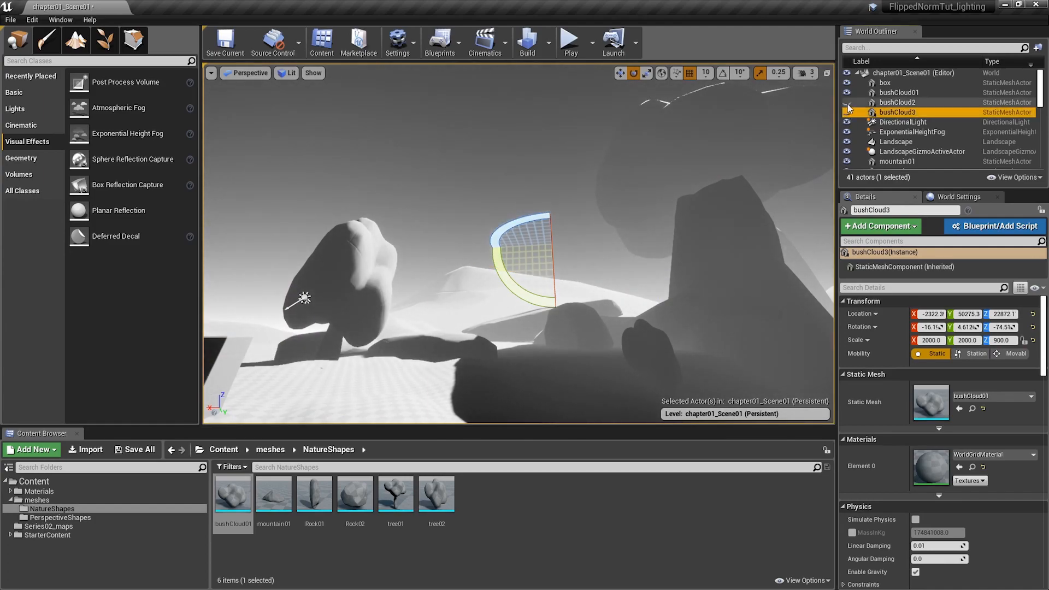
{"action": "left_click", "coordinate": [847, 94]}
Select the directional light and rotate it to about -114, -14, -751 degrees.
{"action": "right_click_drag", "start_coordinate": [519, 246], "coordinate": [673, 241]}
{"action": "key", "text": "w"}
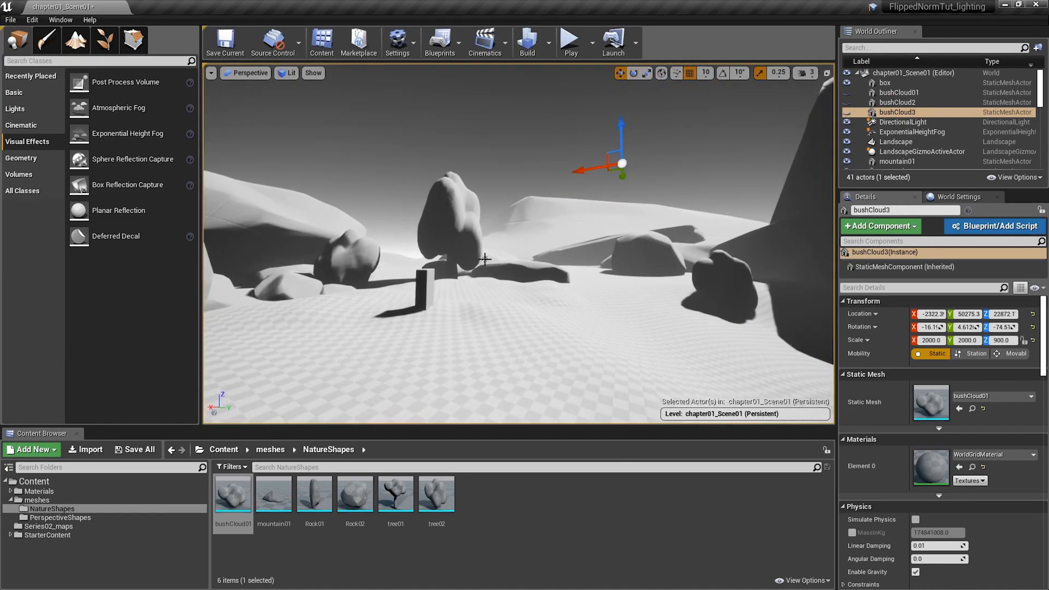
{"action": "left_click", "coordinate": [485, 258]}
{"action": "key", "text": "f"}
{"action": "key", "text": "e"}
{"action": "left_click_drag", "start_coordinate": [537, 252], "coordinate": [513, 274]}
{"action": "left_click_drag", "start_coordinate": [547, 257], "coordinate": [544, 290]}
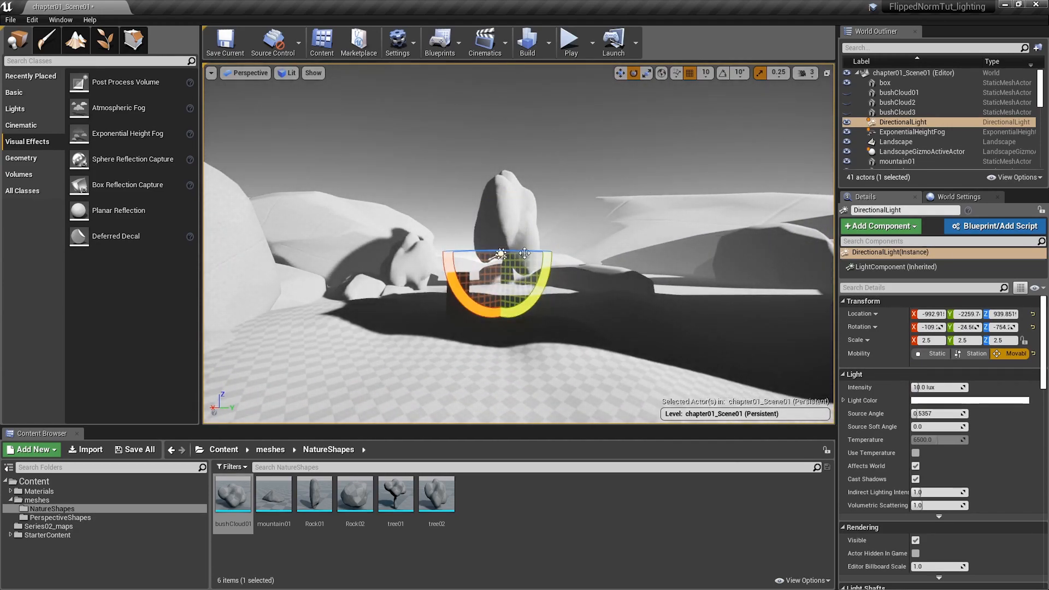
{"action": "mouse_move", "coordinate": [527, 252]}
{"action": "left_mouse_down"}
{"action": "mouse_move", "coordinate": [506, 253]}
{"action": "mouse_move", "coordinate": [538, 265]}
{"action": "mouse_move", "coordinate": [524, 253]}
{"action": "left_mouse_up"}
Jump to Bookmark 0 and rotate the directional light to about -811 degrees on the Z axis.
{"action": "left_click", "coordinate": [212, 73]}
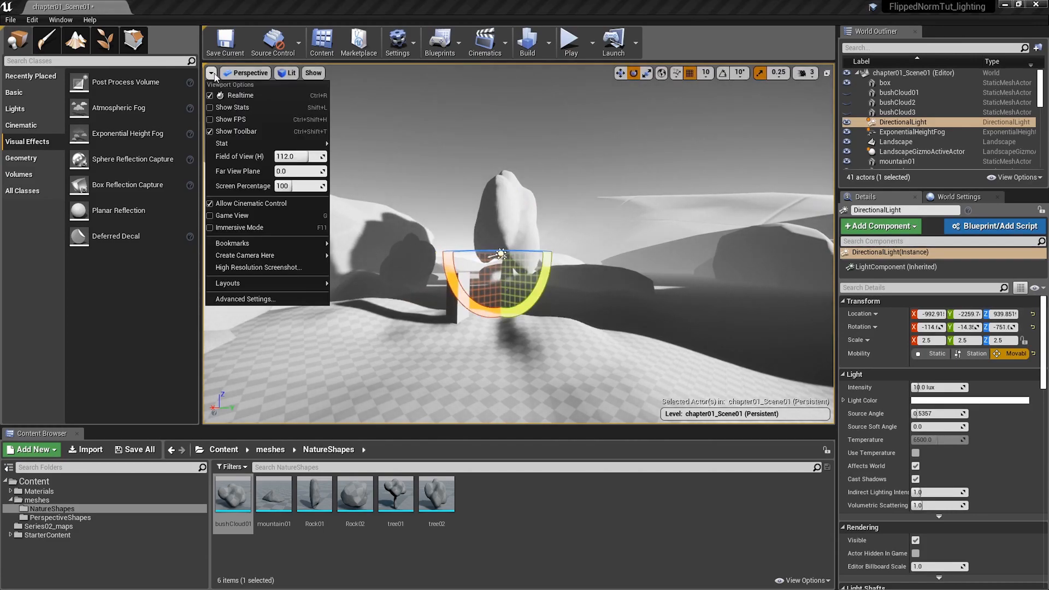
{"action": "mouse_move", "coordinate": [310, 243]}
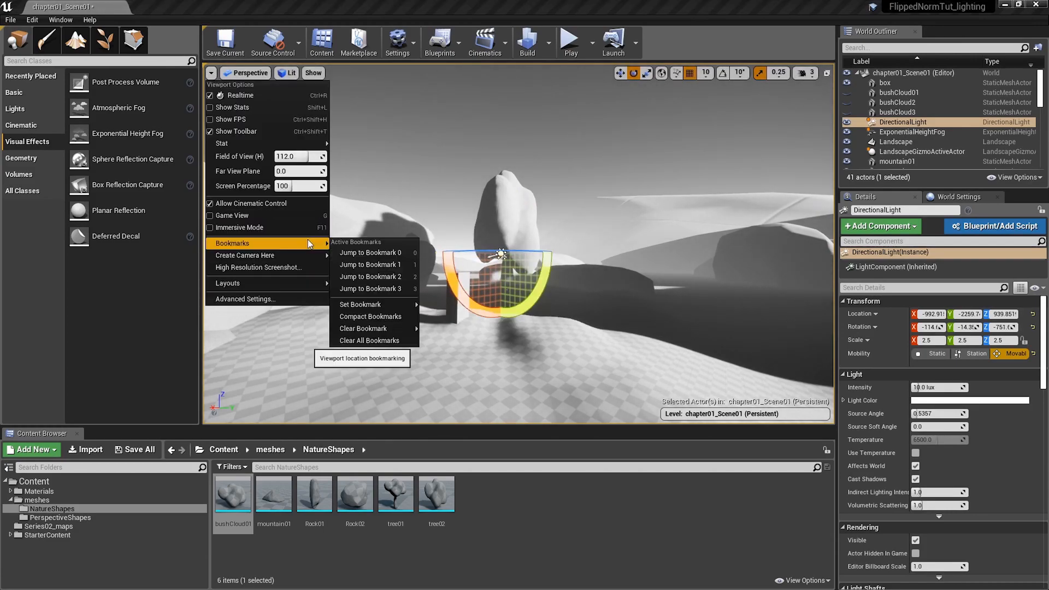
{"action": "left_click", "coordinate": [355, 253]}
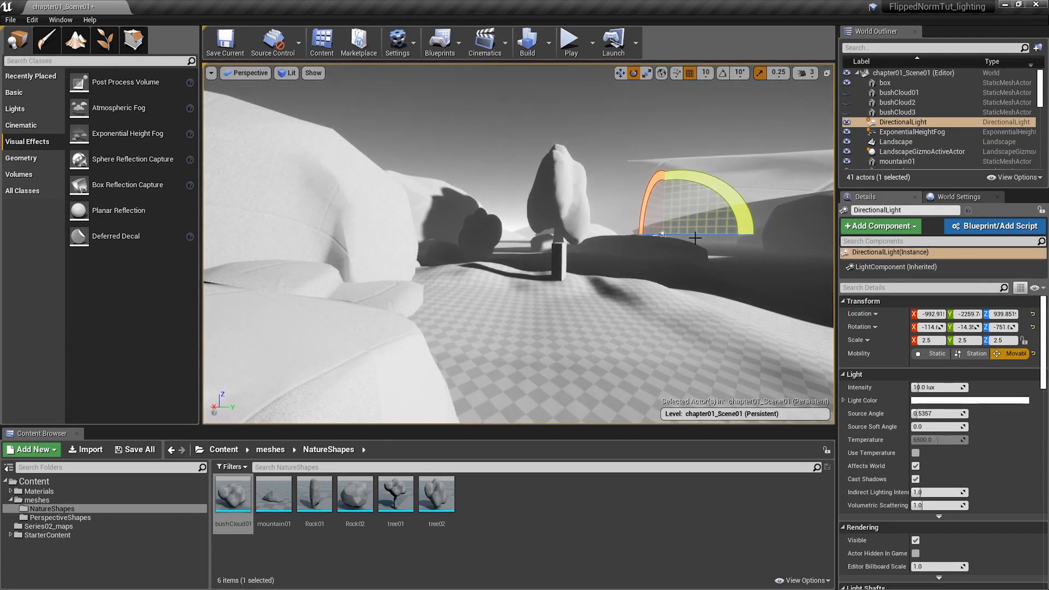
{"action": "left_click_drag", "start_coordinate": [696, 234], "coordinate": [698, 235]}
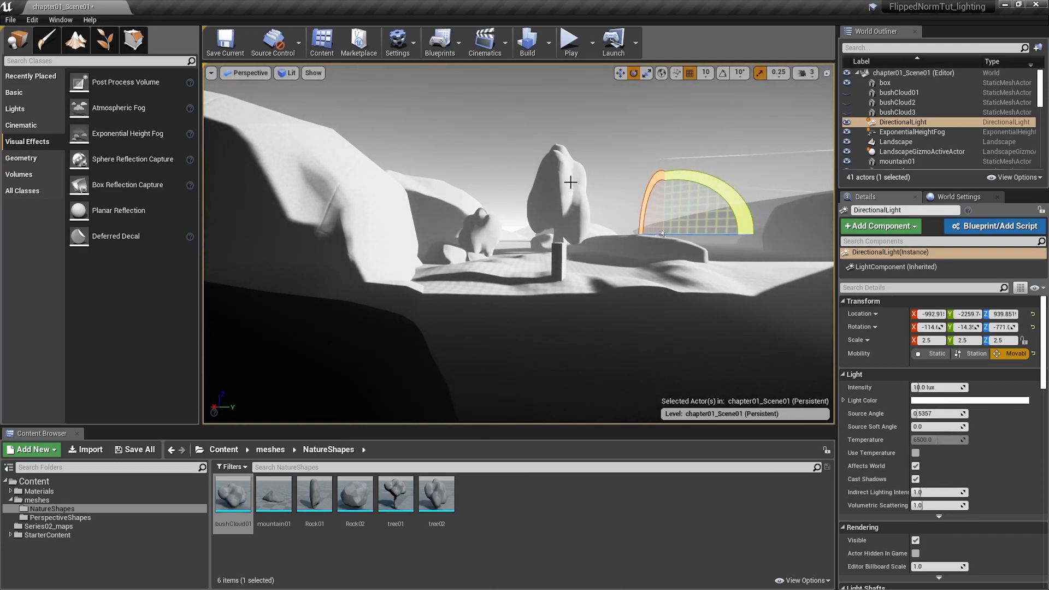
{"action": "left_click_drag", "start_coordinate": [667, 234], "coordinate": [667, 235]}
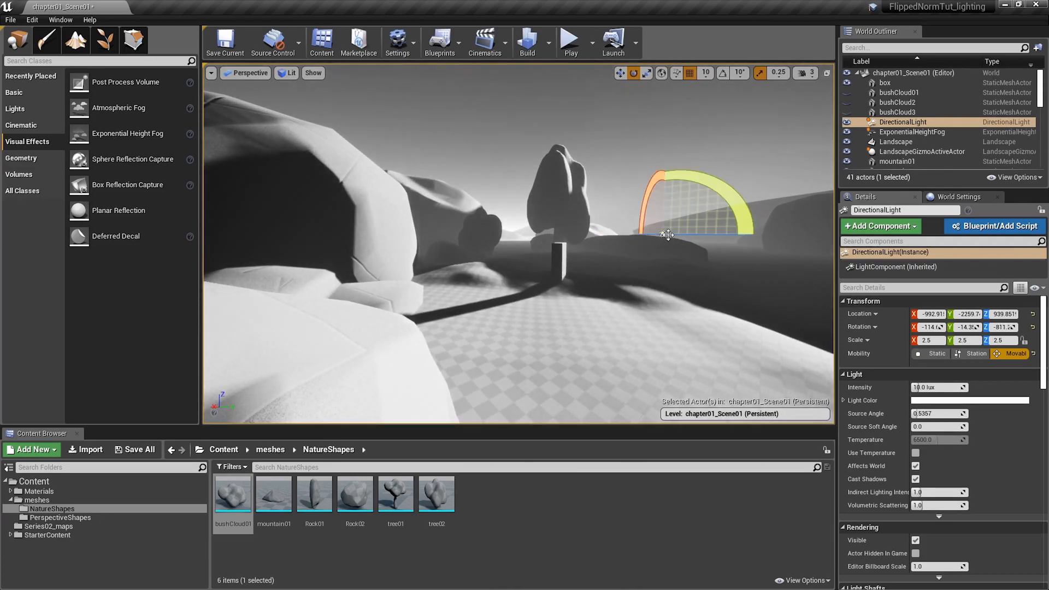
Jump to Bookmark 1 and duplicate boulder Rock02 into two stacked copies scaled to 182.5 and rotated about -180, 65, -222 degrees.
{"action": "key", "text": "Escape"}
{"action": "left_click", "coordinate": [211, 73]}
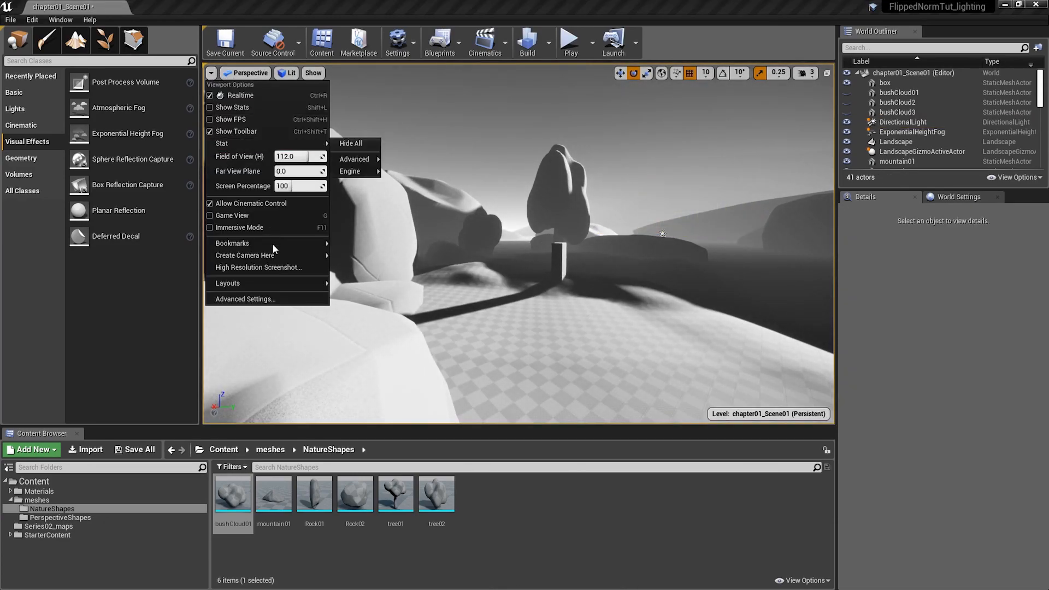
{"action": "mouse_move", "coordinate": [274, 251]}
{"action": "left_click", "coordinate": [365, 269]}
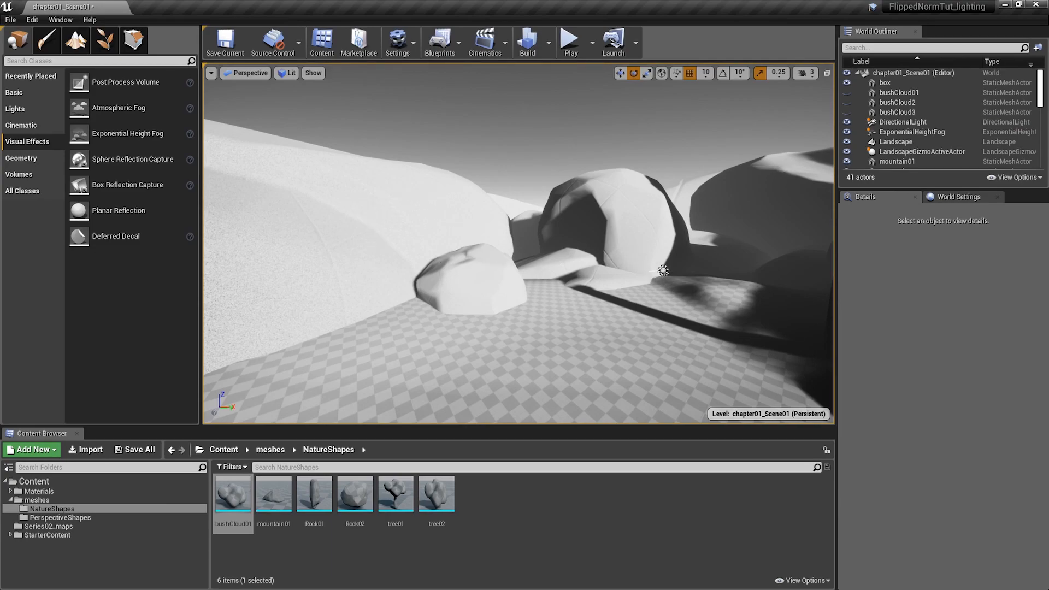
{"action": "left_click", "coordinate": [350, 222]}
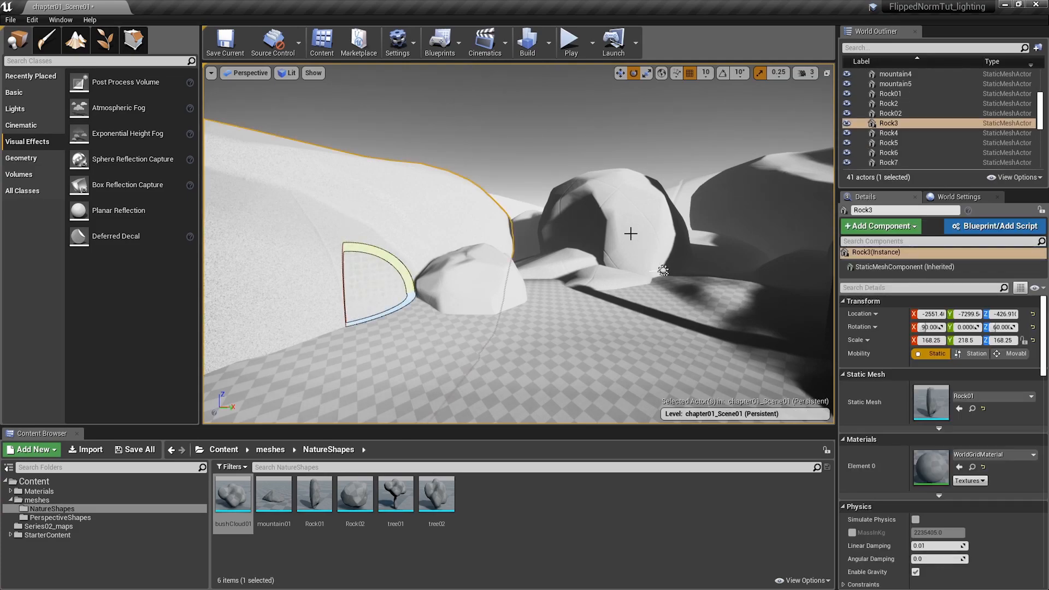
{"action": "left_click", "coordinate": [467, 279]}
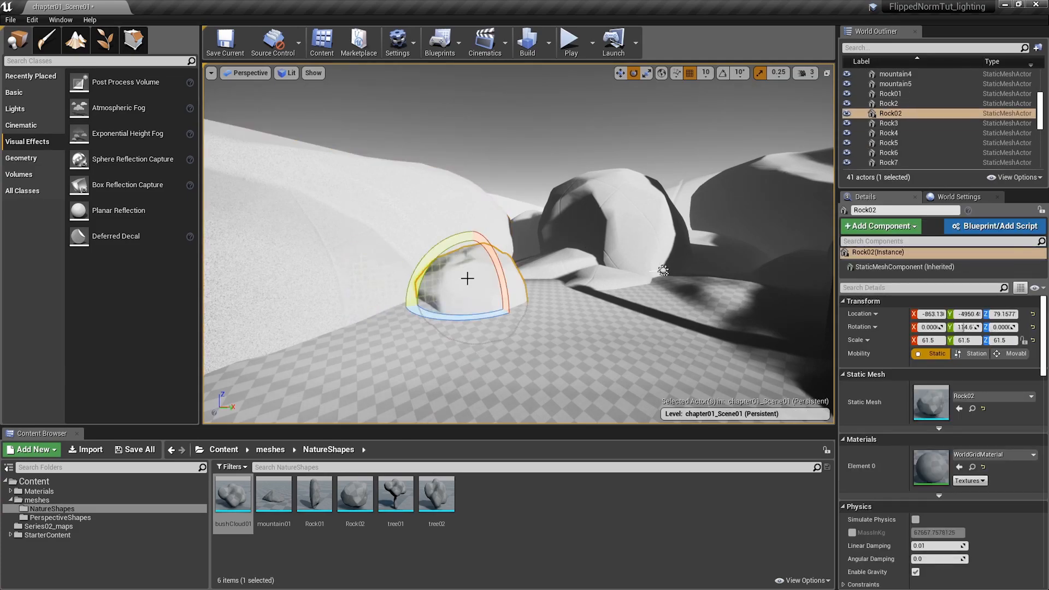
{"action": "key", "text": "w"}
{"action": "left_click_drag", "start_coordinate": [470, 293], "coordinate": [737, 158], "text": "alt"}
{"action": "key", "text": "w"}
{"action": "key", "text": "e"}
{"action": "key", "text": "w"}
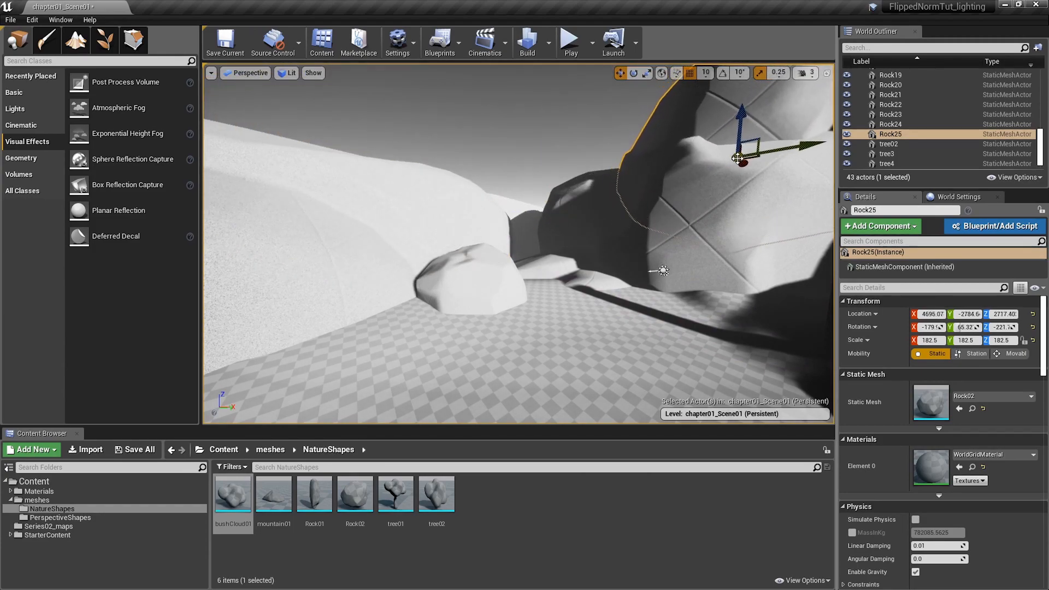
{"action": "key", "text": "Escape"}
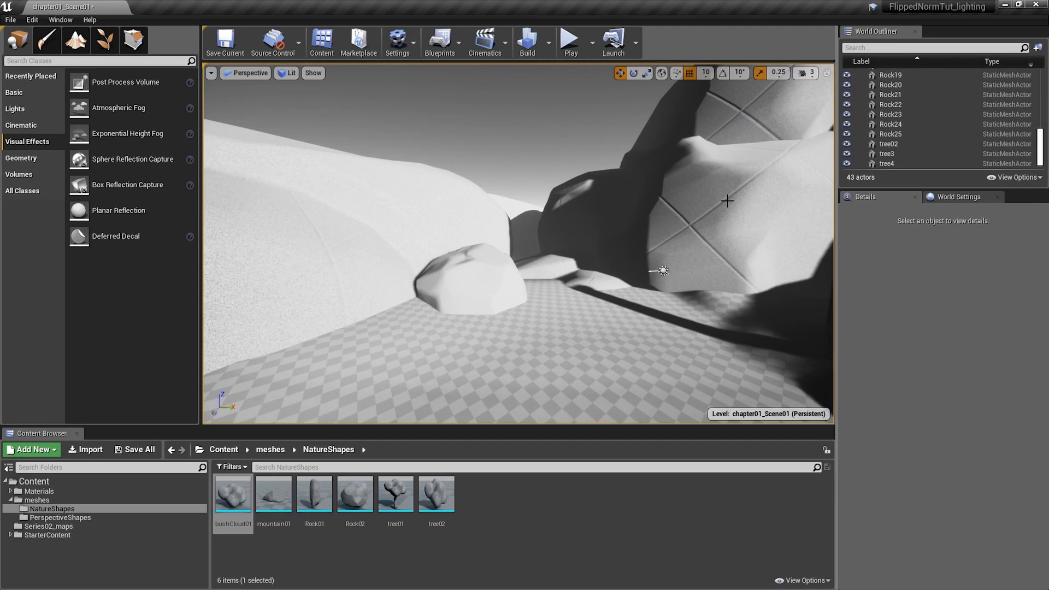
Delete the upper boulder copy Rock25 and rotate the remaining copy Rock24 to reshape its lit face.
{"action": "left_click", "coordinate": [753, 108]}
{"action": "key", "text": "Delete"}
{"action": "left_click", "coordinate": [749, 159]}
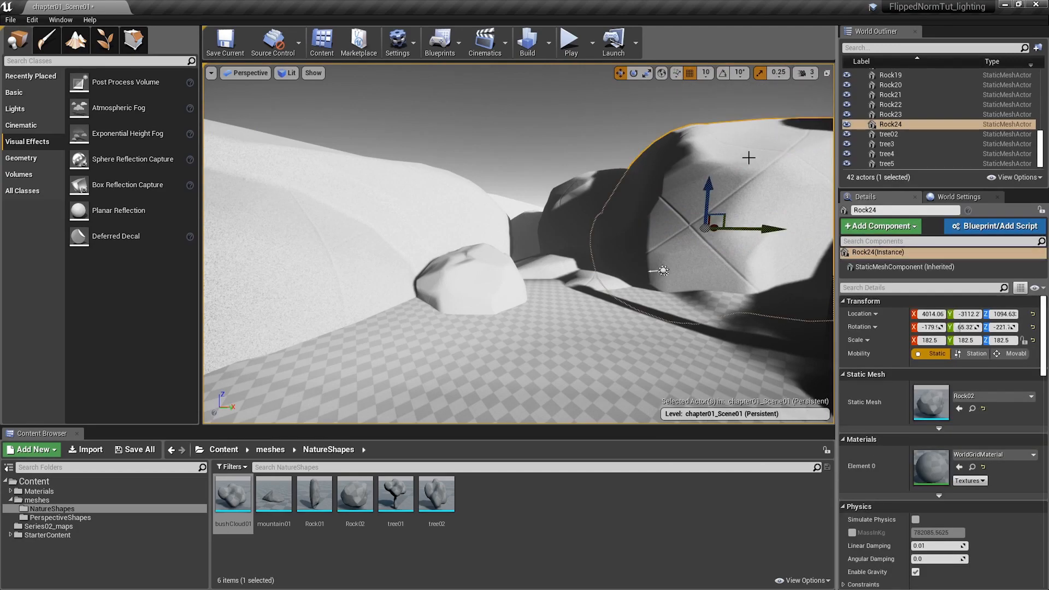
{"action": "key", "text": "e"}
{"action": "left_click_drag", "start_coordinate": [762, 198], "coordinate": [699, 234]}
{"action": "key", "text": "Escape"}
{"action": "right_click_drag", "start_coordinate": [690, 274], "coordinate": [528, 293]}
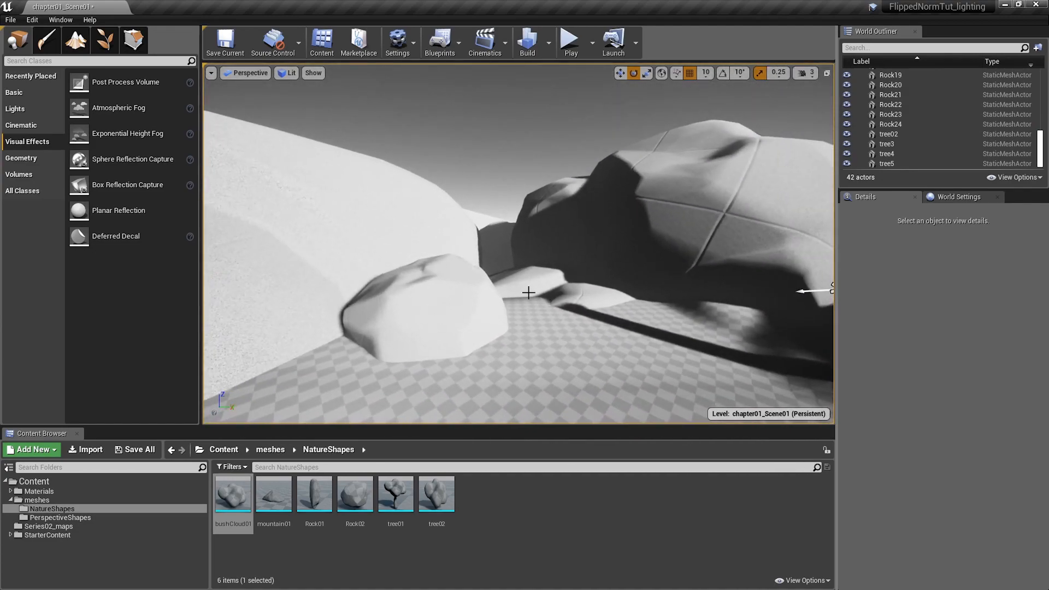
Jump to Bookmark 2, duplicate the small dark tree onto the sunlit slope, and stretch the copy to a Z scale of 51.0.
{"action": "left_click", "coordinate": [418, 309]}
{"action": "left_click", "coordinate": [211, 73]}
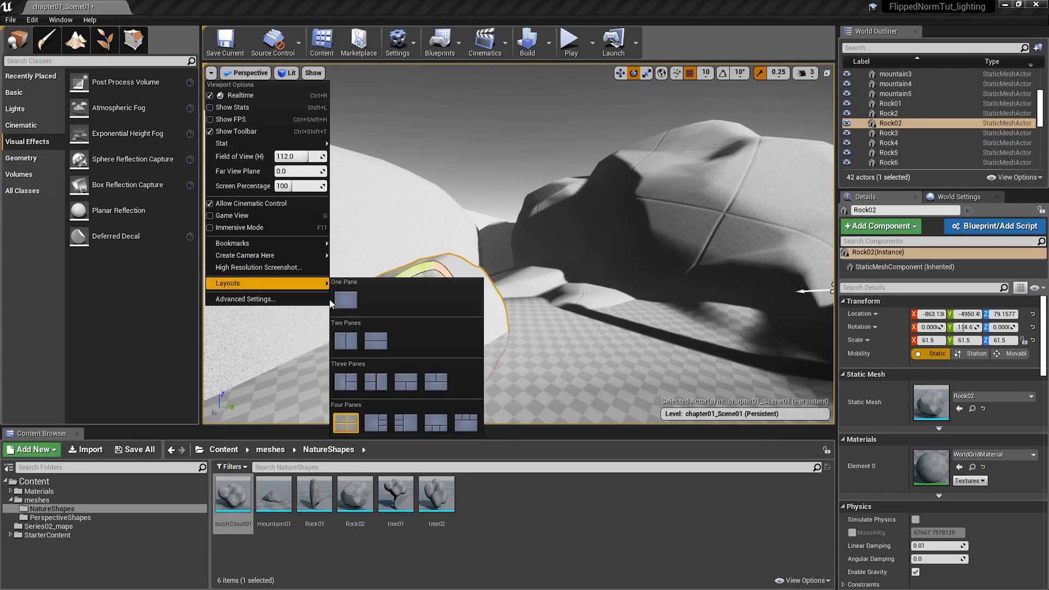
{"action": "mouse_move", "coordinate": [298, 243]}
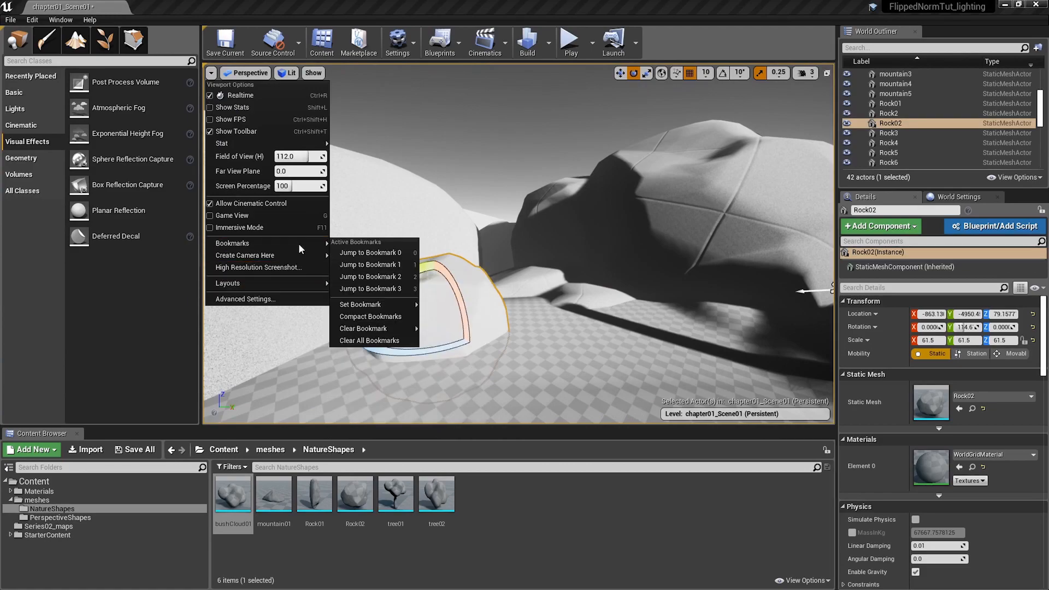
{"action": "left_click", "coordinate": [377, 277]}
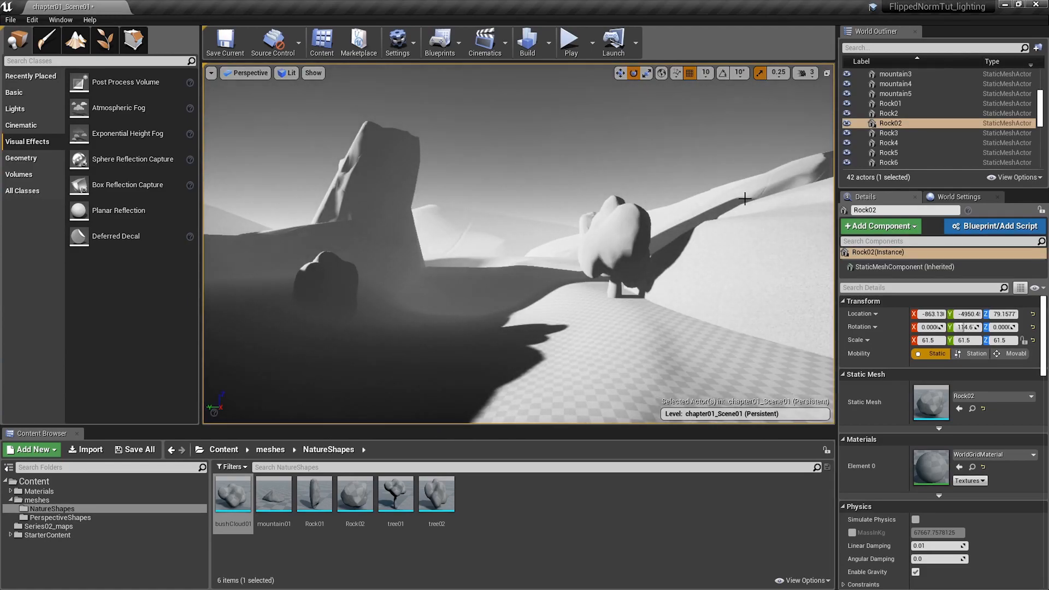
{"action": "left_click", "coordinate": [892, 125]}
{"action": "left_click", "coordinate": [342, 297]}
{"action": "left_click_drag", "start_coordinate": [330, 329], "coordinate": [695, 346], "text": "alt"}
{"action": "key", "text": "r"}
{"action": "left_click_drag", "start_coordinate": [695, 309], "coordinate": [695, 252]}
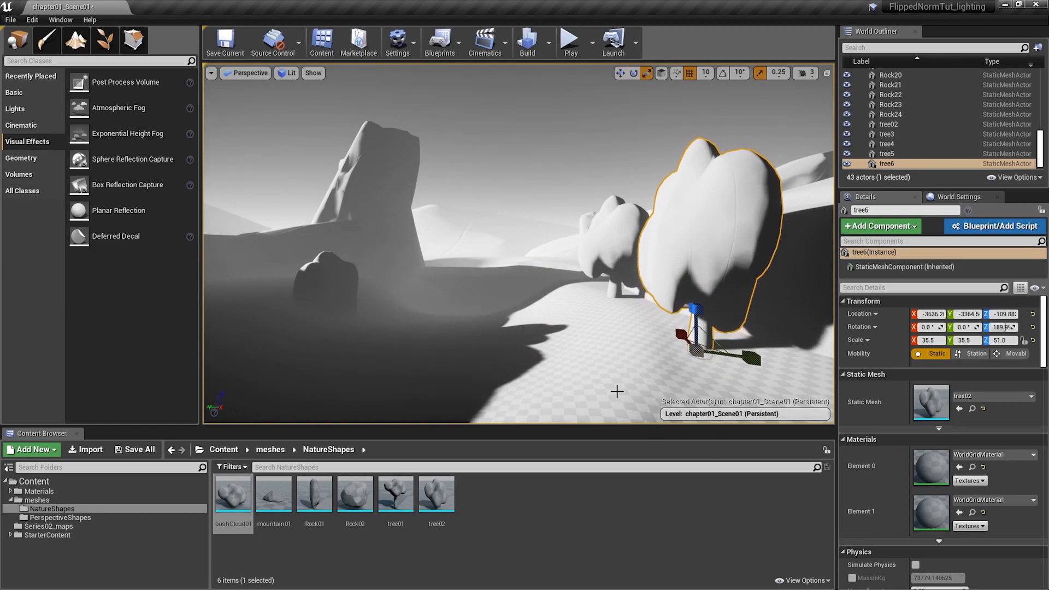
Duplicate the stretched tree into the foreground and replace the copy's static mesh with bushCloud01.
{"action": "key", "text": "w"}
{"action": "left_click_drag", "start_coordinate": [702, 351], "coordinate": [532, 406], "text": "alt"}
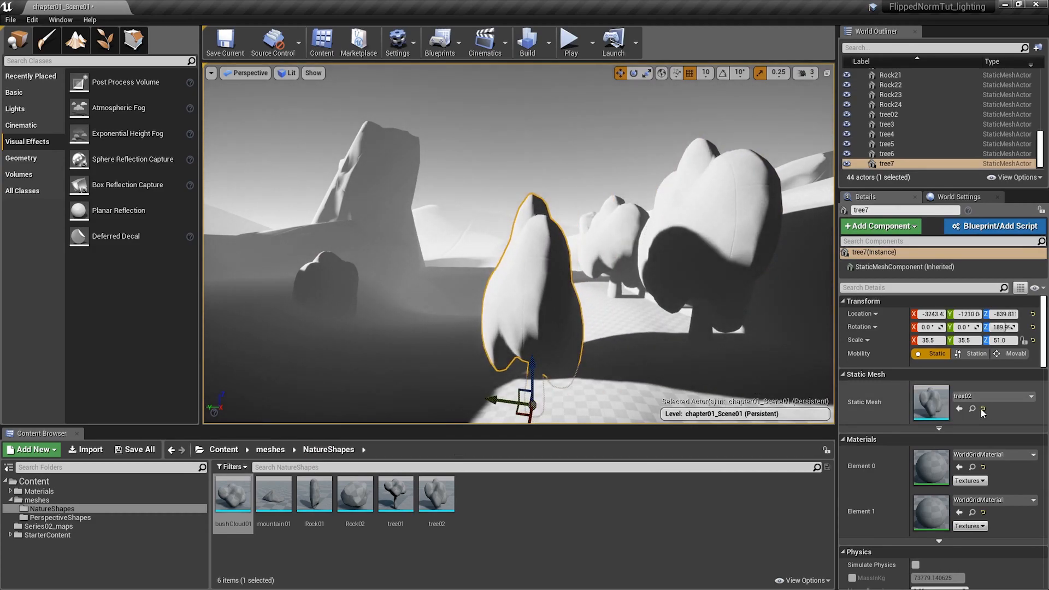
{"action": "left_click", "coordinate": [959, 409]}
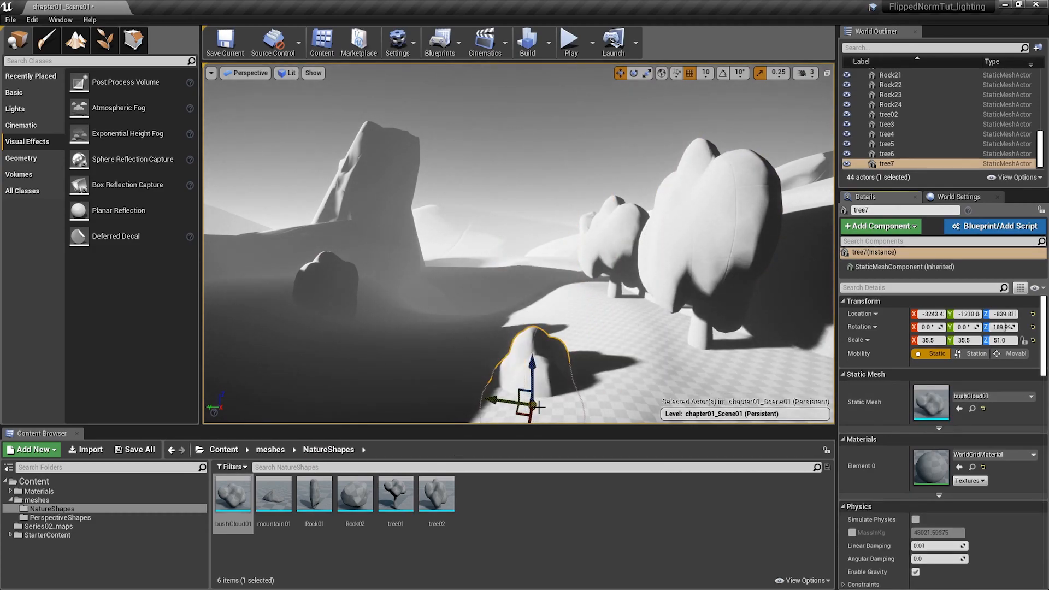
Move the bush beside the trees, scale it to 23.5, 23.5, 39.0, and rotate it to about 153 degrees on Z.
{"action": "left_click_drag", "start_coordinate": [533, 405], "coordinate": [604, 367]}
{"action": "key", "text": "r"}
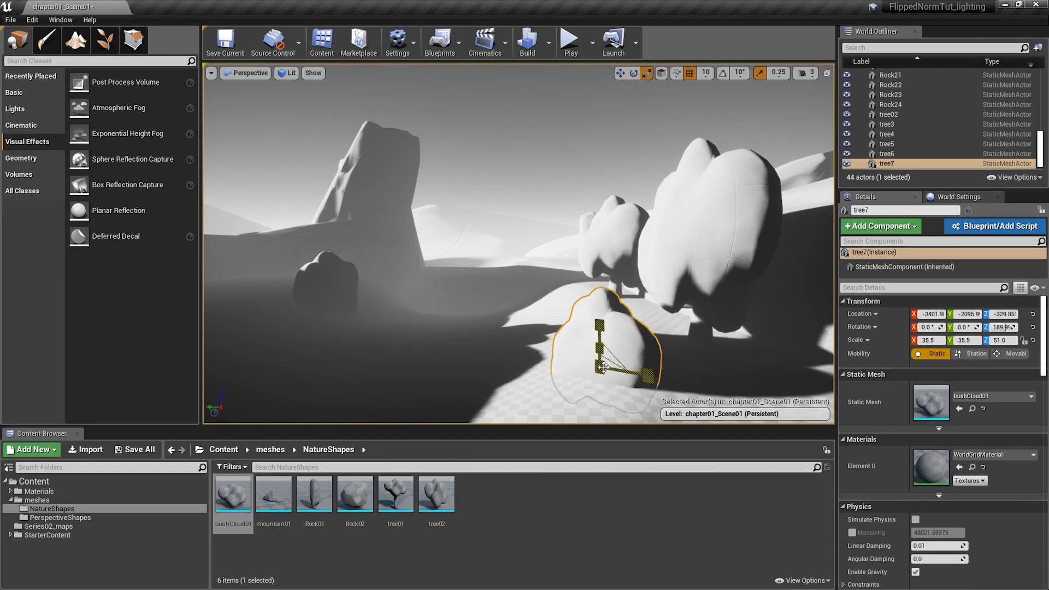
{"action": "right_click_drag", "start_coordinate": [591, 370], "coordinate": [591, 370]}
{"action": "left_click_drag", "start_coordinate": [586, 365], "coordinate": [615, 382]}
{"action": "key", "text": "e"}
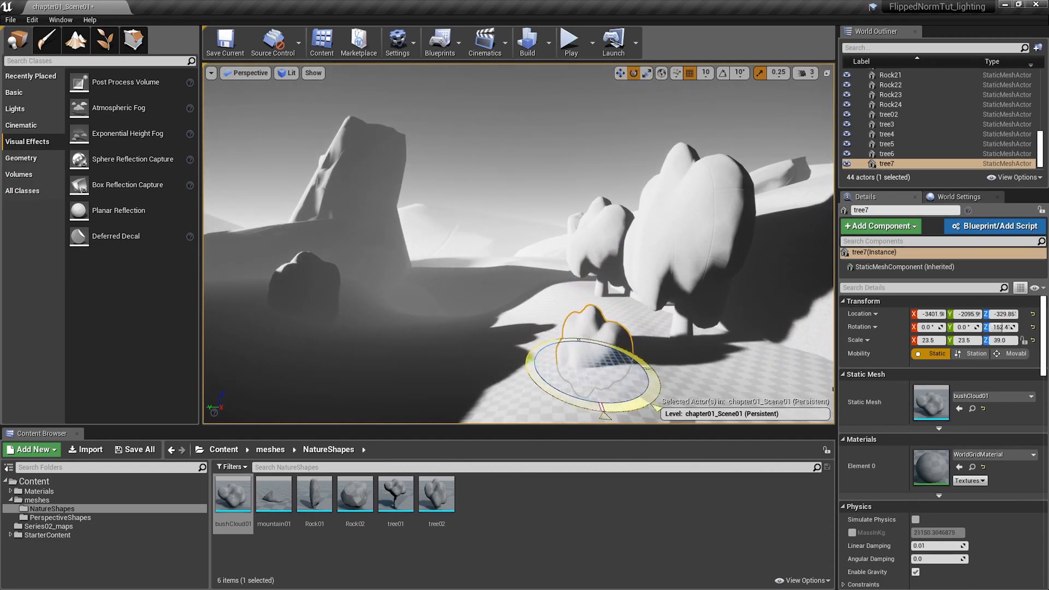
Rotate the large tree tree6 to about 137 degrees on the Z axis.
{"action": "left_click", "coordinate": [708, 301]}
{"action": "left_click_drag", "start_coordinate": [683, 371], "coordinate": [656, 374]}
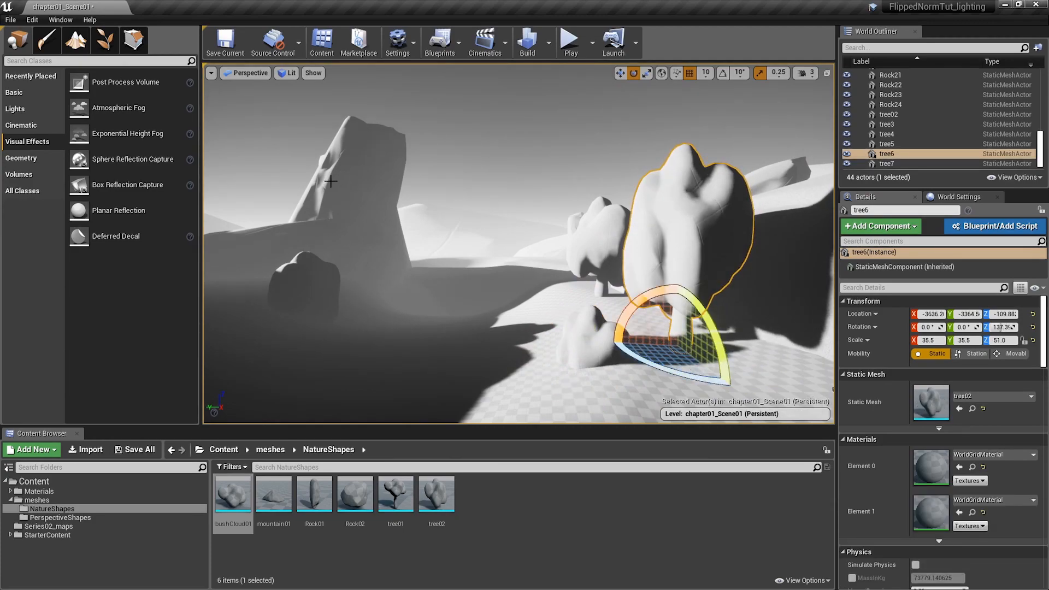
{"action": "left_click", "coordinate": [341, 222]}
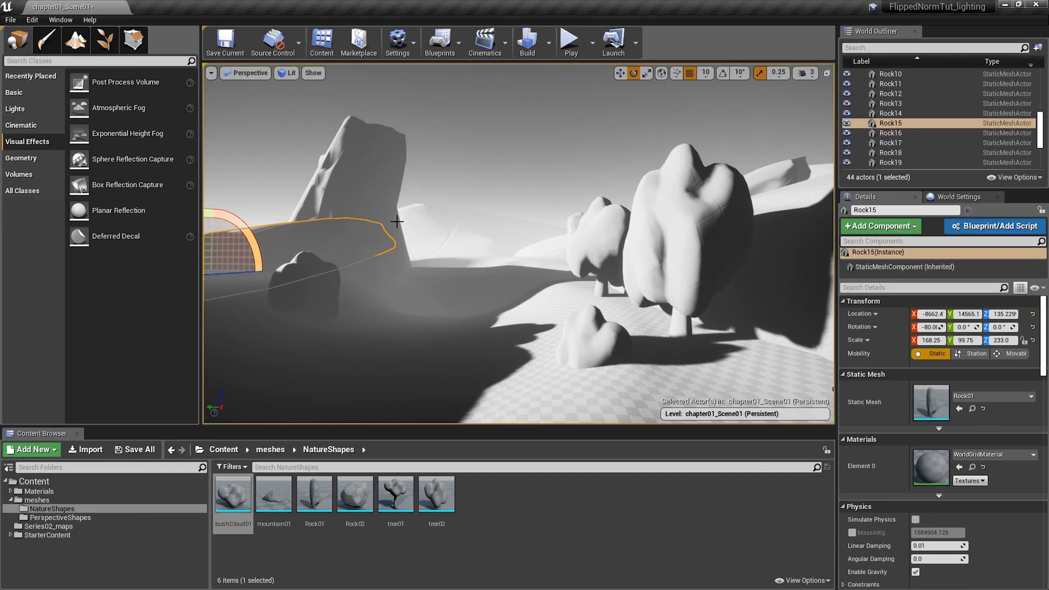
Duplicate the background rock, place the copy behind the trees, and tilt it to about -53 degrees on the X axis.
{"action": "left_click", "coordinate": [383, 289]}
{"action": "key", "text": "w"}
{"action": "left_click_drag", "start_coordinate": [379, 289], "coordinate": [566, 268], "text": "alt"}
{"action": "key", "text": "e"}
{"action": "left_click_drag", "start_coordinate": [533, 216], "coordinate": [633, 238]}
{"action": "key", "text": "w"}
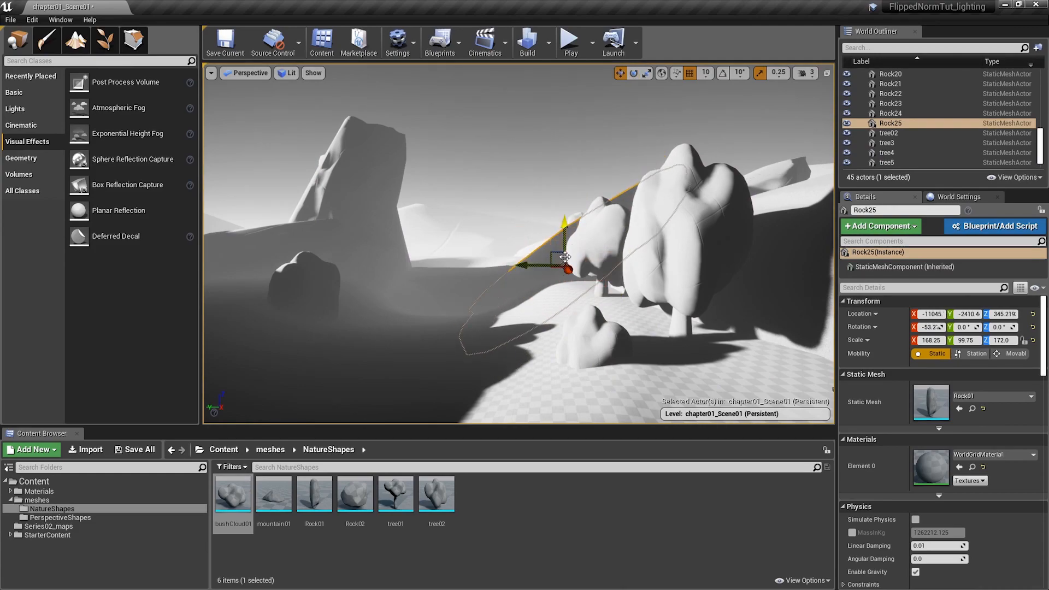
Shift the copied background rock Rock25 and tilt it to about -59 degrees on the X axis.
{"action": "mouse_move", "coordinate": [555, 264]}
{"action": "left_mouse_down"}
{"action": "mouse_move", "coordinate": [532, 249]}
{"action": "mouse_move", "coordinate": [544, 269]}
{"action": "left_mouse_up"}
{"action": "right_click_drag", "start_coordinate": [544, 269], "coordinate": [515, 263]}
{"action": "key", "text": "e"}
{"action": "left_click_drag", "start_coordinate": [507, 250], "coordinate": [524, 235]}
{"action": "key", "text": "Escape"}
{"action": "right_click_drag", "start_coordinate": [510, 246], "coordinate": [541, 291]}
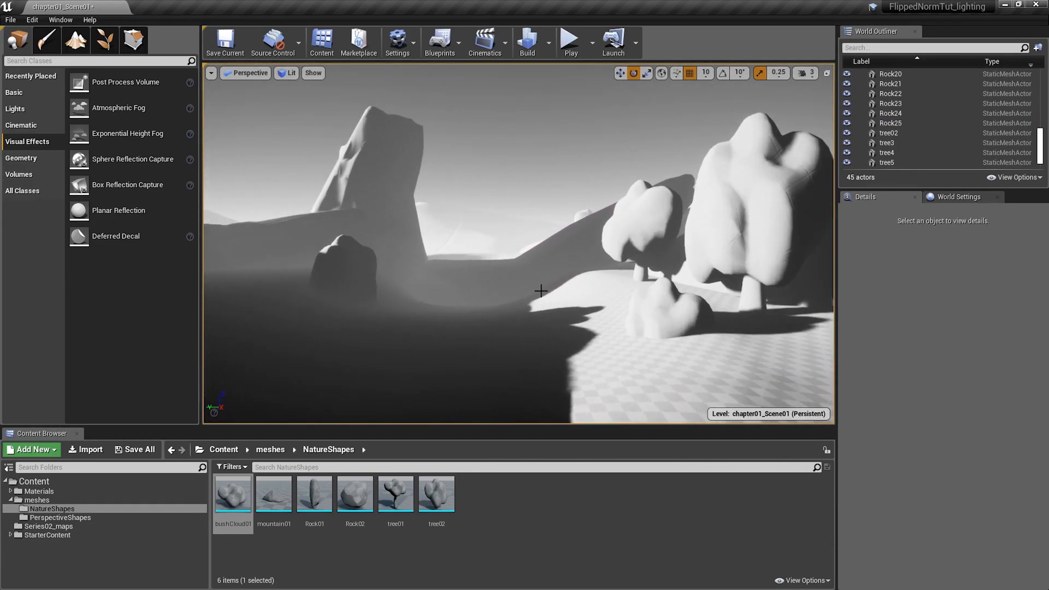
Reposition Rock25 and lower it into the ground so it forms a low slope behind the trees.
{"action": "left_click", "coordinate": [485, 277]}
{"action": "key", "text": "w"}
{"action": "left_click_drag", "start_coordinate": [481, 270], "coordinate": [475, 292]}
{"action": "key", "text": "Escape"}
{"action": "right_click_drag", "start_coordinate": [580, 267], "coordinate": [550, 267]}
{"action": "left_click", "coordinate": [604, 268]}
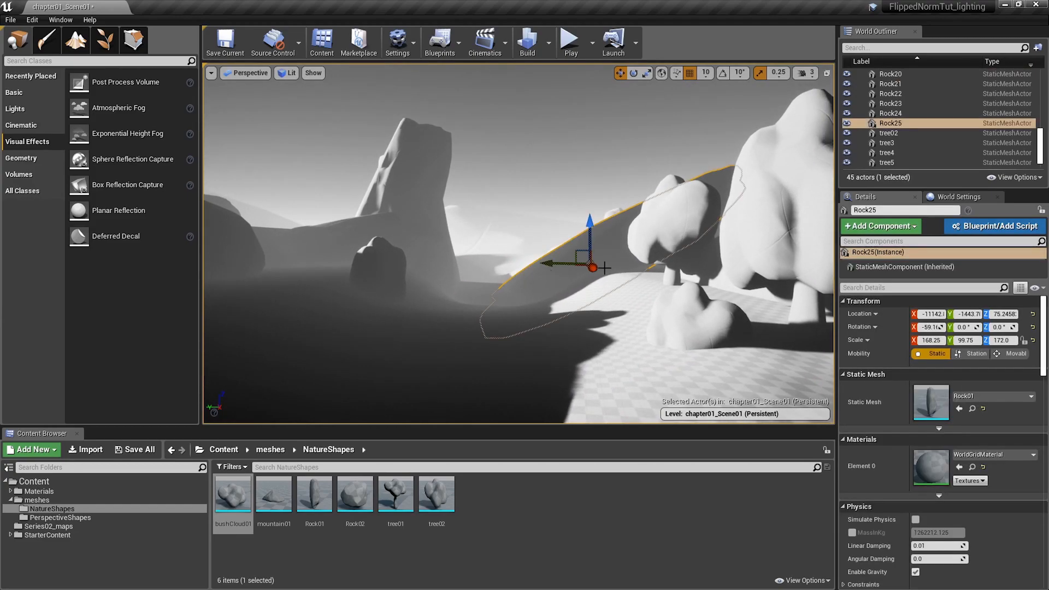
{"action": "left_click_drag", "start_coordinate": [594, 221], "coordinate": [594, 255]}
{"action": "key", "text": "Escape"}
{"action": "right_click_drag", "start_coordinate": [589, 319], "coordinate": [588, 302]}
{"action": "key", "text": "w"}
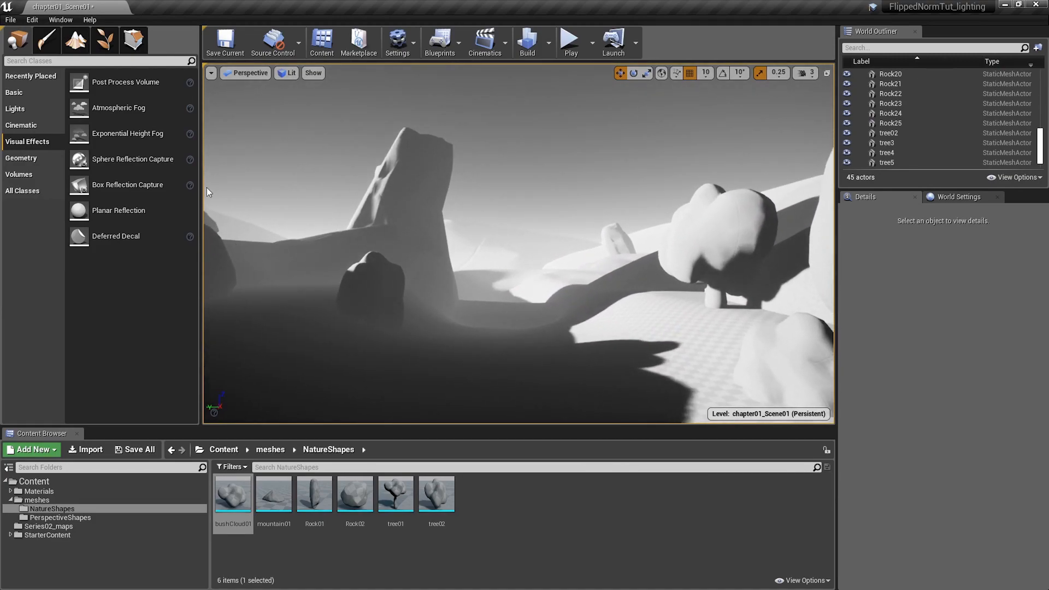
Jump to Bookmark 3 and move the foreground bush tree7 to about -2506 on the Y axis.
{"action": "left_click", "coordinate": [212, 74]}
{"action": "mouse_move", "coordinate": [284, 243]}
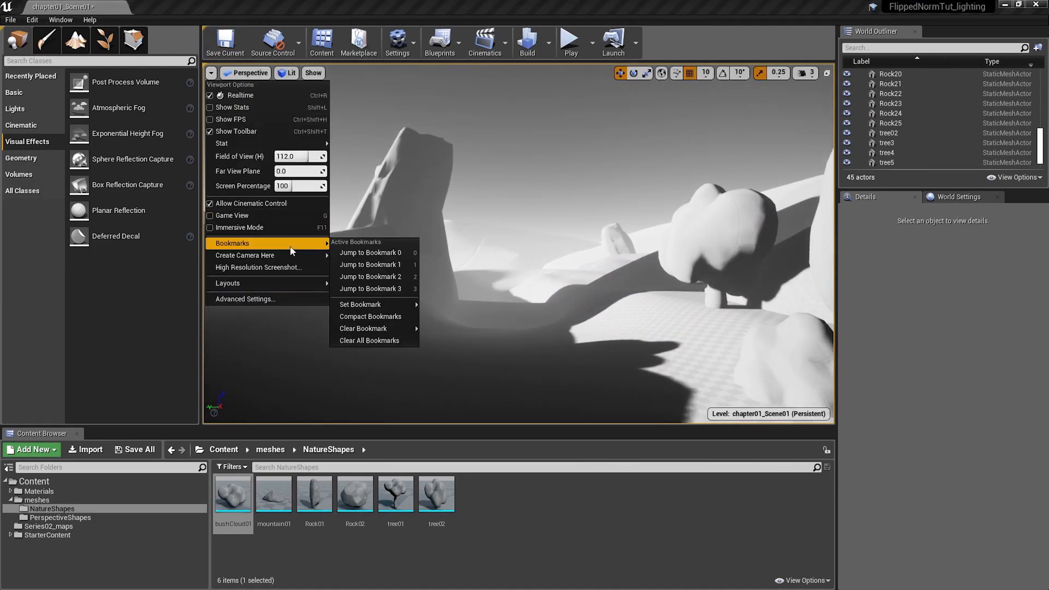
{"action": "left_click", "coordinate": [346, 284]}
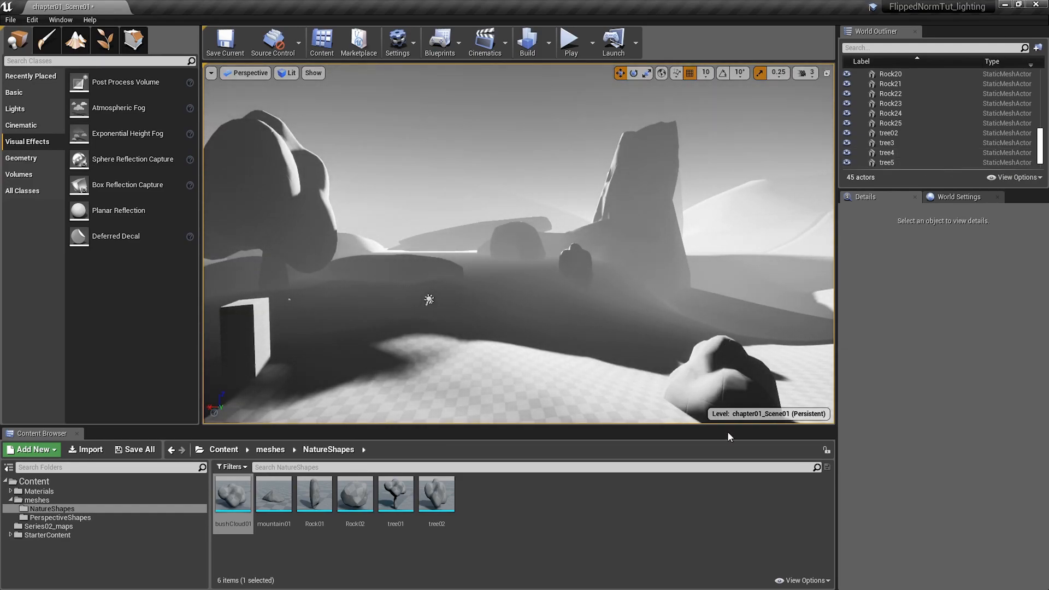
{"action": "left_click", "coordinate": [734, 365]}
{"action": "left_click_drag", "start_coordinate": [682, 394], "coordinate": [683, 308]}
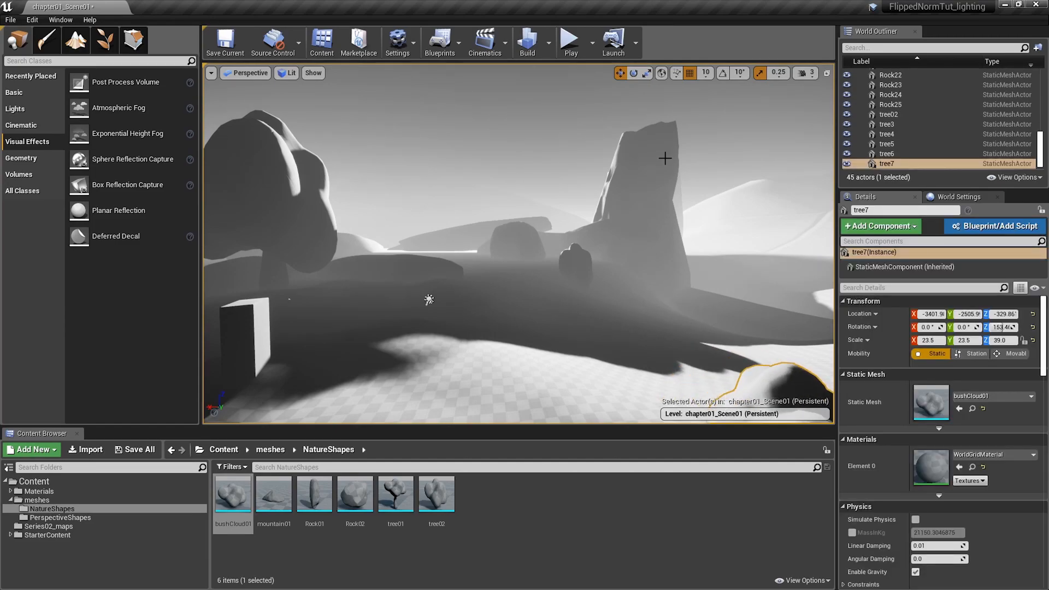
Examine the scene's shadows and depth around the rock pillar and from Bookmark 0.
{"action": "key", "text": "w"}
{"action": "mouse_move", "coordinate": [637, 213]}
{"action": "right_mouse_down"}
{"action": "mouse_move", "coordinate": [569, 240]}
{"action": "mouse_move", "coordinate": [659, 197]}
{"action": "mouse_move", "coordinate": [623, 200]}
{"action": "right_mouse_up"}
{"action": "left_click", "coordinate": [206, 66]}
{"action": "right_click", "coordinate": [218, 68]}
{"action": "left_click", "coordinate": [234, 83]}
{"action": "left_click", "coordinate": [211, 72]}
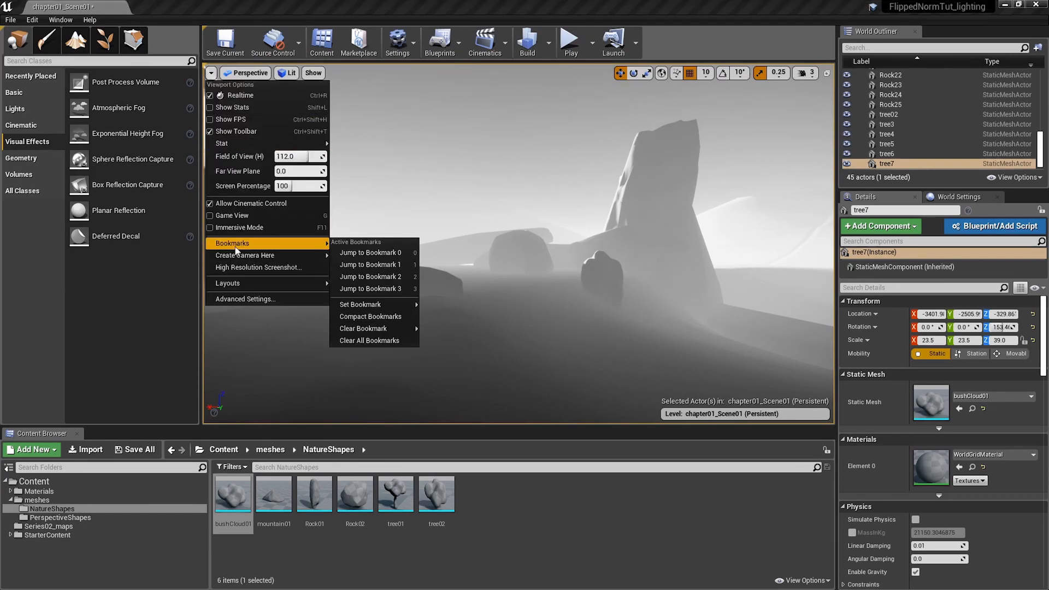
{"action": "left_click", "coordinate": [346, 260]}
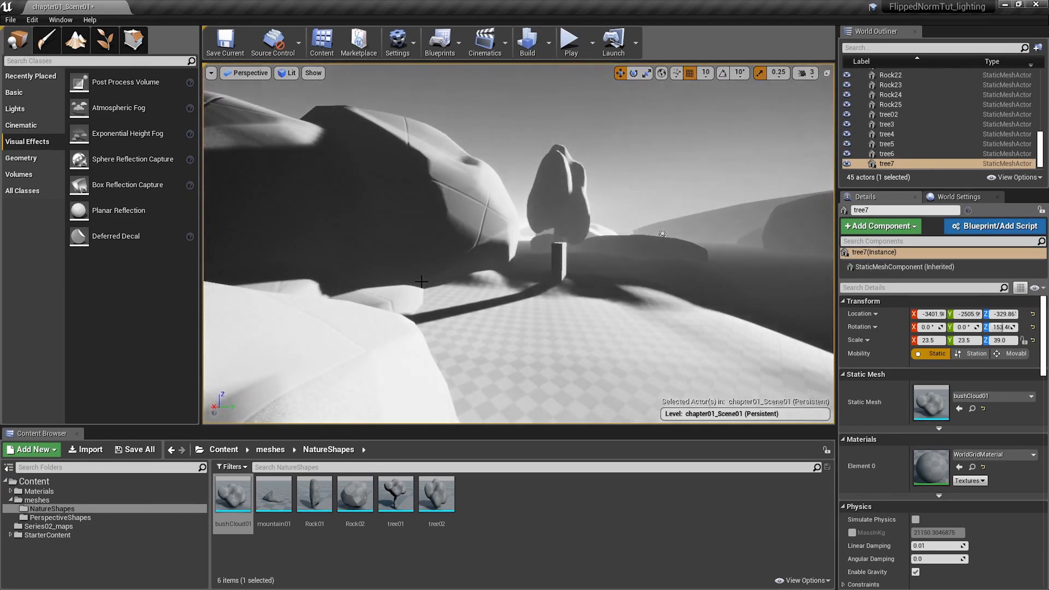
{"action": "right_click_drag", "start_coordinate": [520, 311], "coordinate": [518, 282]}
{"action": "key", "text": "w"}
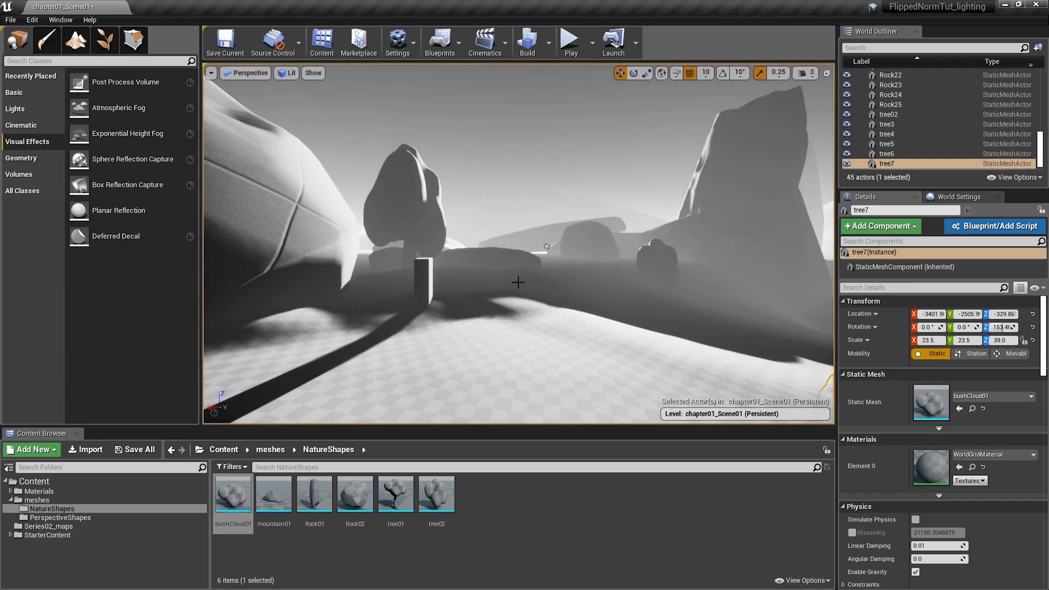
Try a different rotation of the directional light, then undo it.
{"action": "left_click", "coordinate": [547, 247]}
{"action": "key", "text": "e"}
{"action": "mouse_move", "coordinate": [555, 250]}
{"action": "left_mouse_down"}
{"action": "mouse_move", "coordinate": [576, 251]}
{"action": "mouse_move", "coordinate": [555, 266]}
{"action": "left_mouse_up"}
{"action": "right_click_drag", "start_coordinate": [556, 267], "coordinate": [564, 275]}
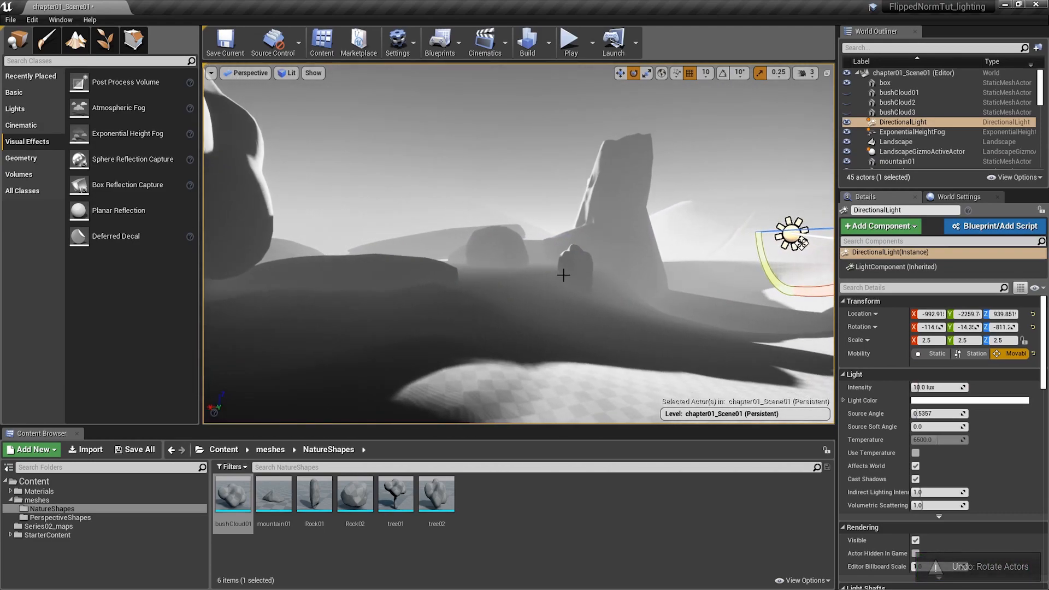
Lower the background rock Rock15 to about -635 on the Z axis.
{"action": "left_click", "coordinate": [573, 232]}
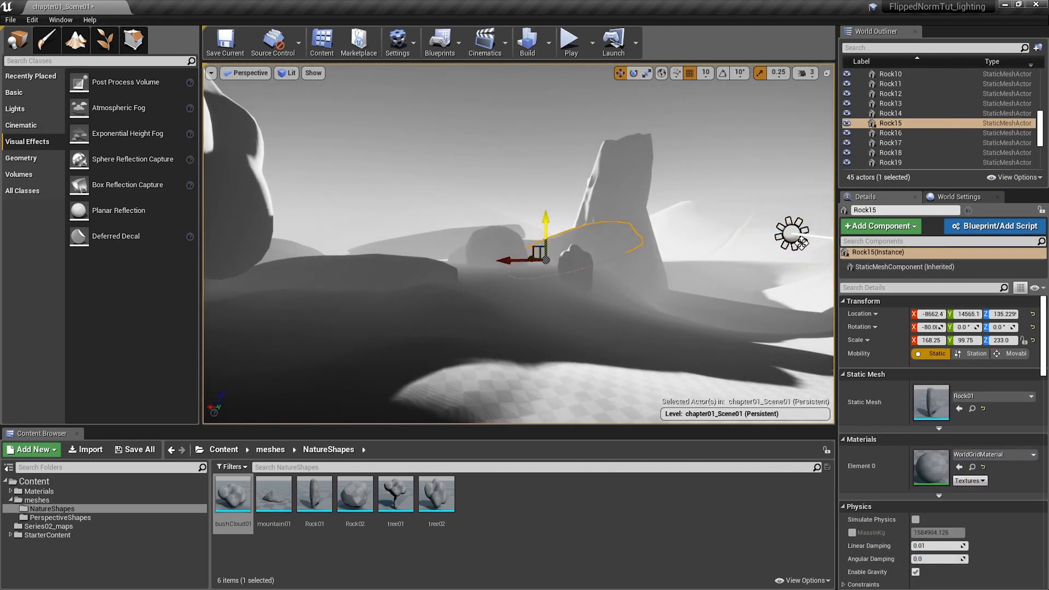
{"action": "left_click_drag", "start_coordinate": [546, 224], "coordinate": [549, 256]}
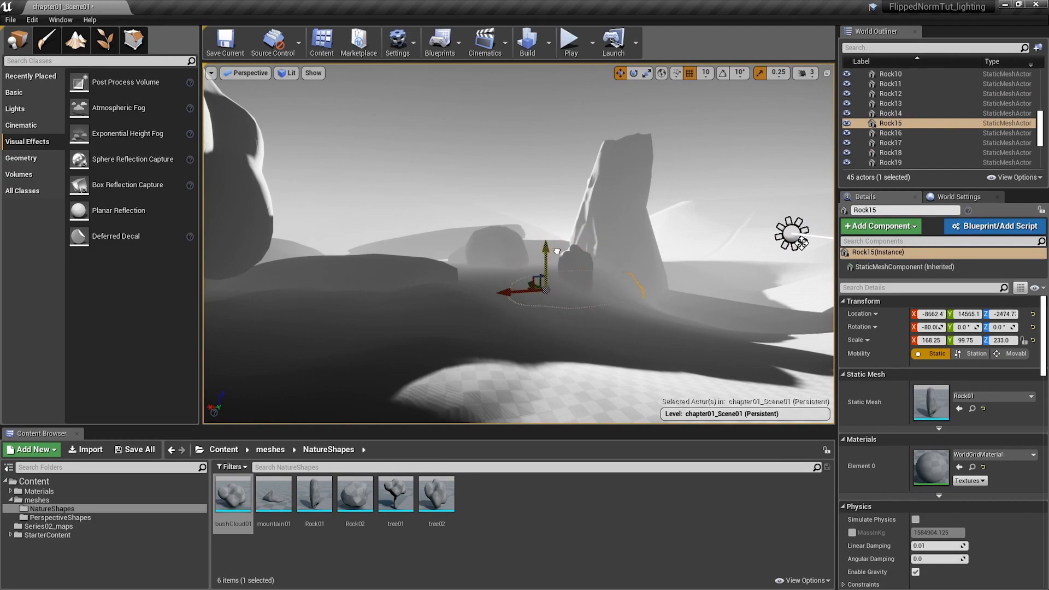
{"action": "left_click_drag", "start_coordinate": [566, 229], "coordinate": [566, 231]}
{"action": "right_click_drag", "start_coordinate": [513, 271], "coordinate": [513, 271]}
{"action": "key", "text": "w"}
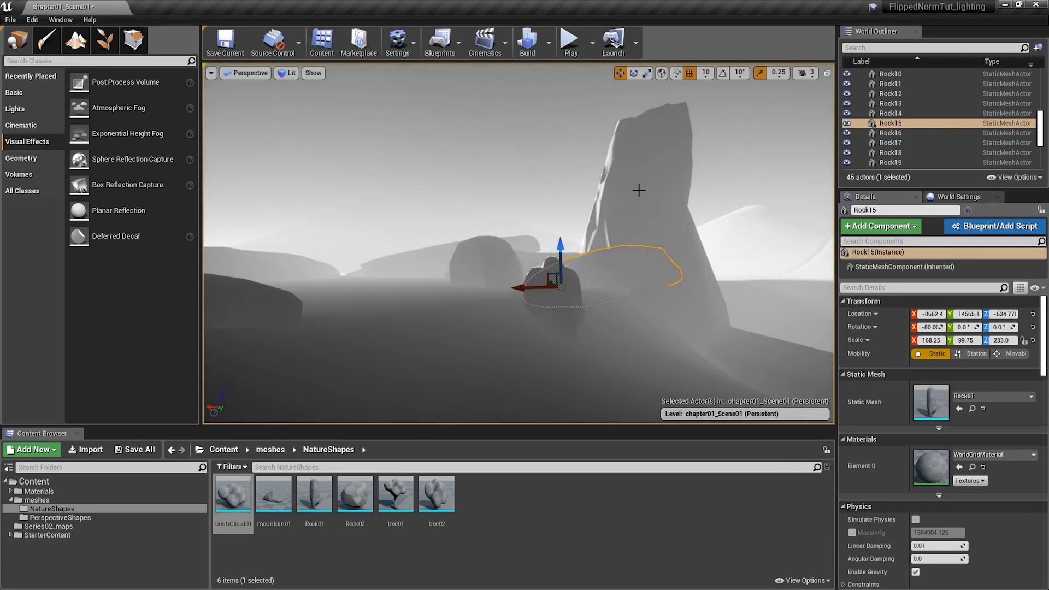
Try lowering the tall rock pillar Rock5, then undo the moves.
{"action": "left_click", "coordinate": [626, 208]}
{"action": "mouse_move", "coordinate": [627, 229]}
{"action": "left_mouse_down"}
{"action": "mouse_move", "coordinate": [629, 295]}
{"action": "mouse_move", "coordinate": [628, 234]}
{"action": "left_mouse_up"}
{"action": "mouse_move", "coordinate": [628, 234]}
{"action": "right_mouse_down"}
{"action": "mouse_move", "coordinate": [593, 241]}
{"action": "mouse_move", "coordinate": [692, 210]}
{"action": "mouse_move", "coordinate": [627, 253]}
{"action": "right_mouse_up"}
{"action": "key", "text": "ctrl+z"}
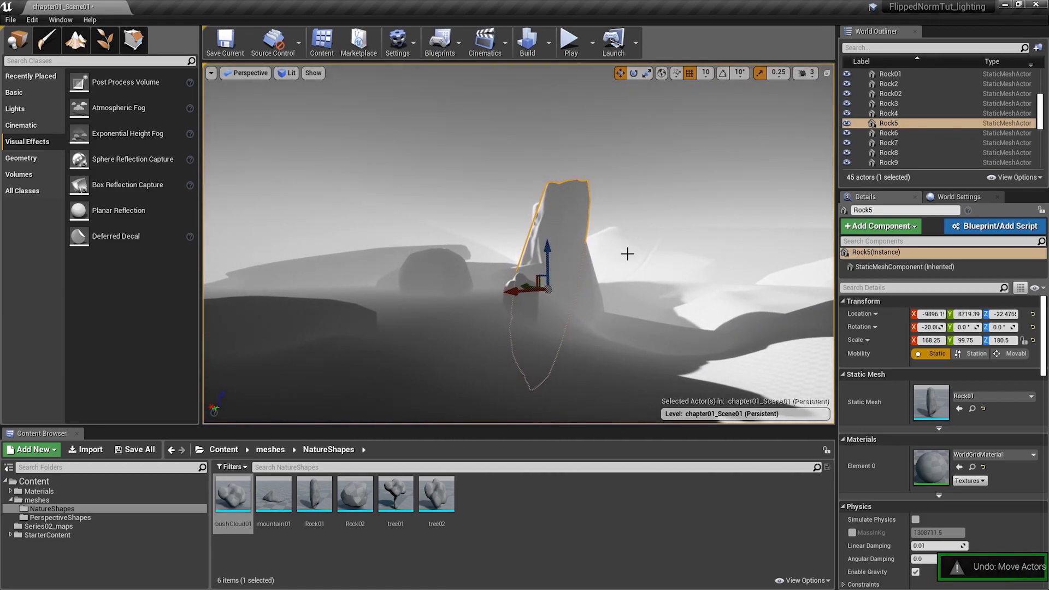
{"action": "key", "text": "ctrl+z"}
Select the directional light and rotate it to about -805 degrees on the Z axis.
{"action": "right_click_drag", "start_coordinate": [519, 244], "coordinate": [402, 222]}
{"action": "key", "text": "s"}
{"action": "mouse_move", "coordinate": [607, 266]}
{"action": "right_mouse_down"}
{"action": "mouse_move", "coordinate": [620, 253]}
{"action": "mouse_move", "coordinate": [615, 274]}
{"action": "mouse_move", "coordinate": [607, 265]}
{"action": "right_mouse_up"}
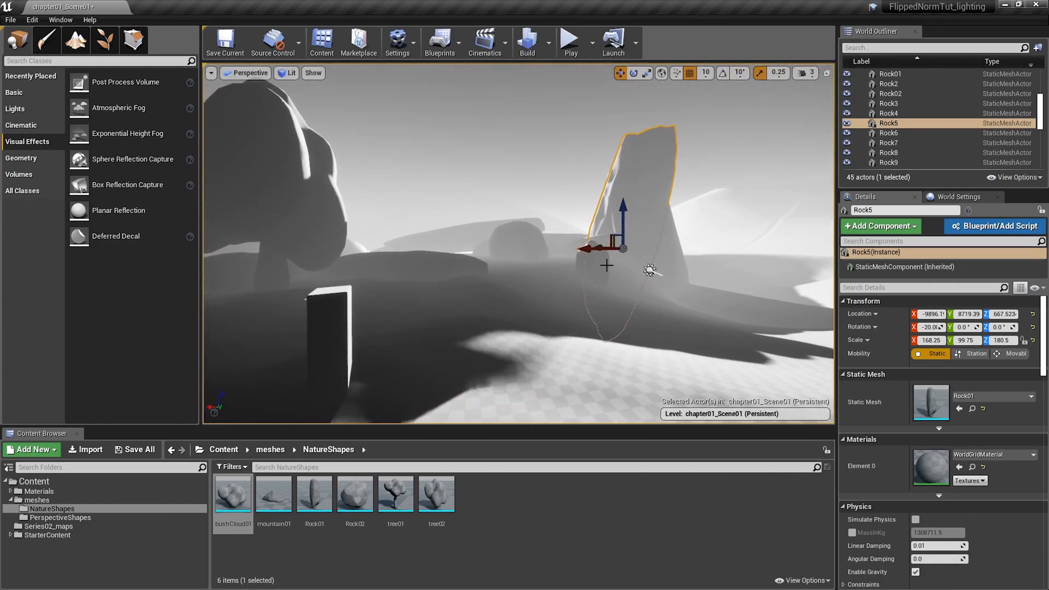
{"action": "left_click", "coordinate": [650, 270]}
{"action": "key", "text": "e"}
{"action": "left_click_drag", "start_coordinate": [650, 270], "coordinate": [671, 270]}
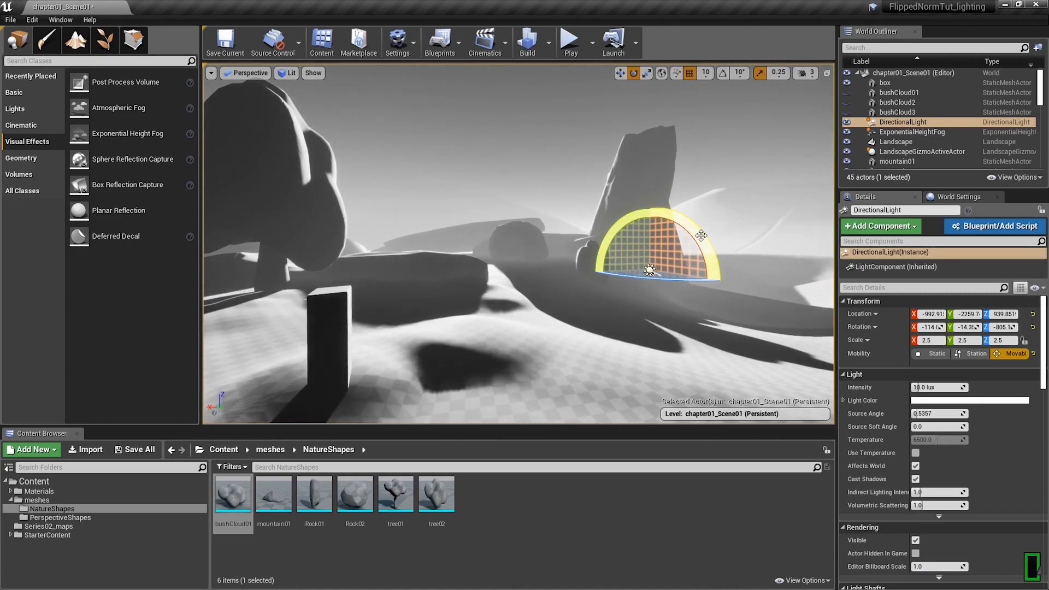
Undo the last rotation of the directional light.
{"action": "key", "text": "ctrl+z"}
{"action": "right_click_drag", "start_coordinate": [671, 270], "coordinate": [664, 278]}
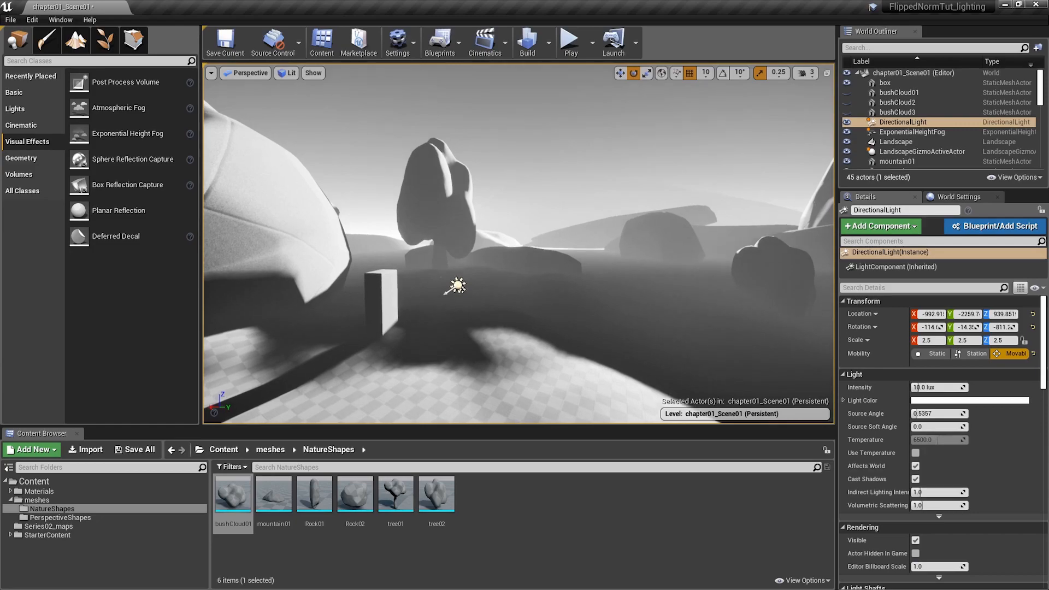
{"action": "key", "text": "ctrl+l"}
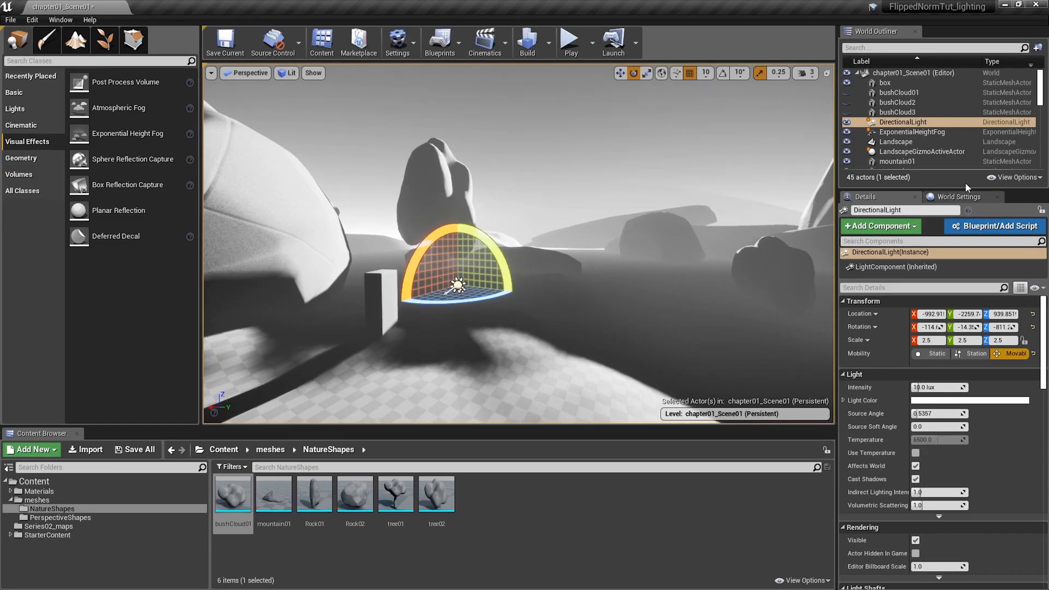
Rename the directional light as DirectionalLight_01.
{"action": "right_click", "coordinate": [902, 122]}
{"action": "mouse_move", "coordinate": [931, 250]}
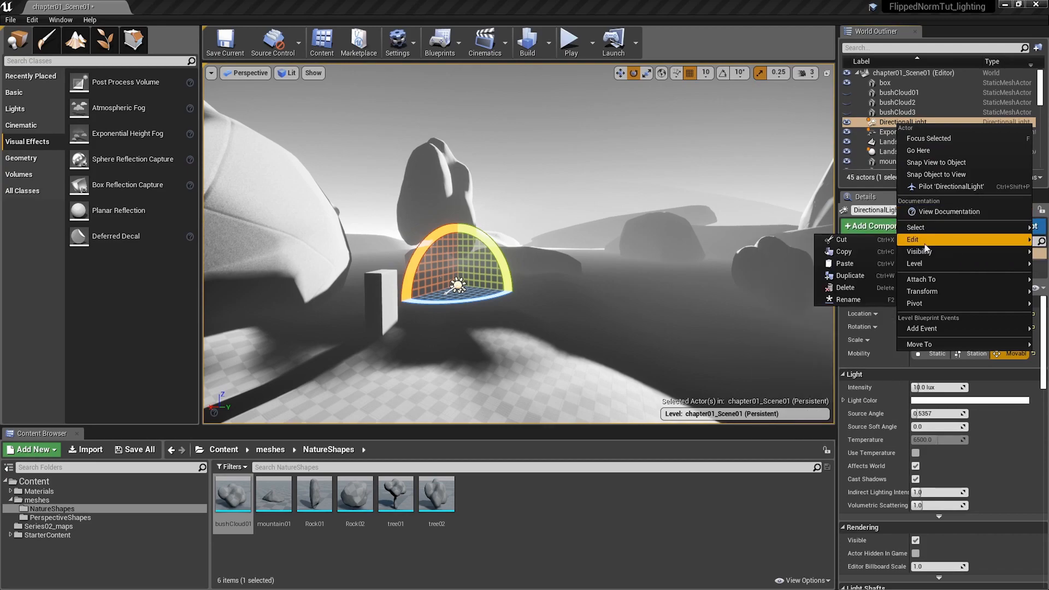
{"action": "left_click", "coordinate": [850, 300]}
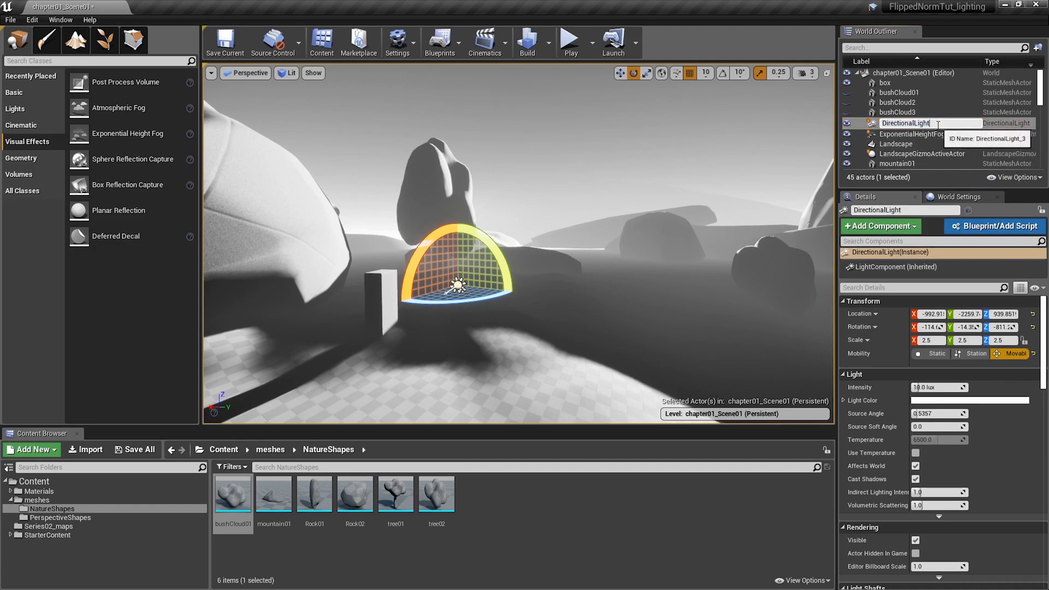
{"action": "key", "text": "Return"}
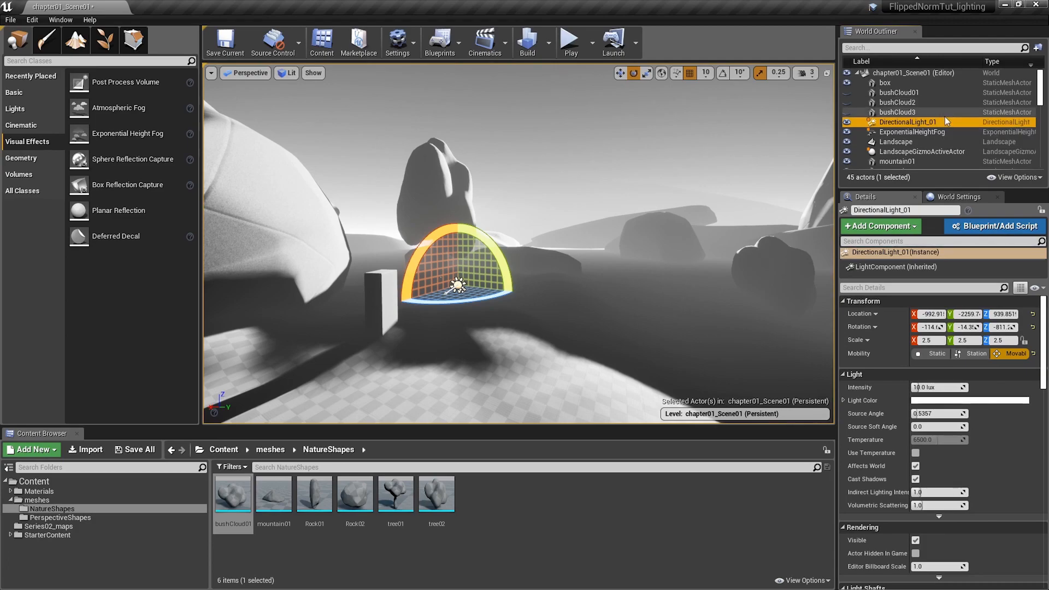
Duplicate DirectionalLight_01 and hide the original light.
{"action": "right_click", "coordinate": [944, 121]}
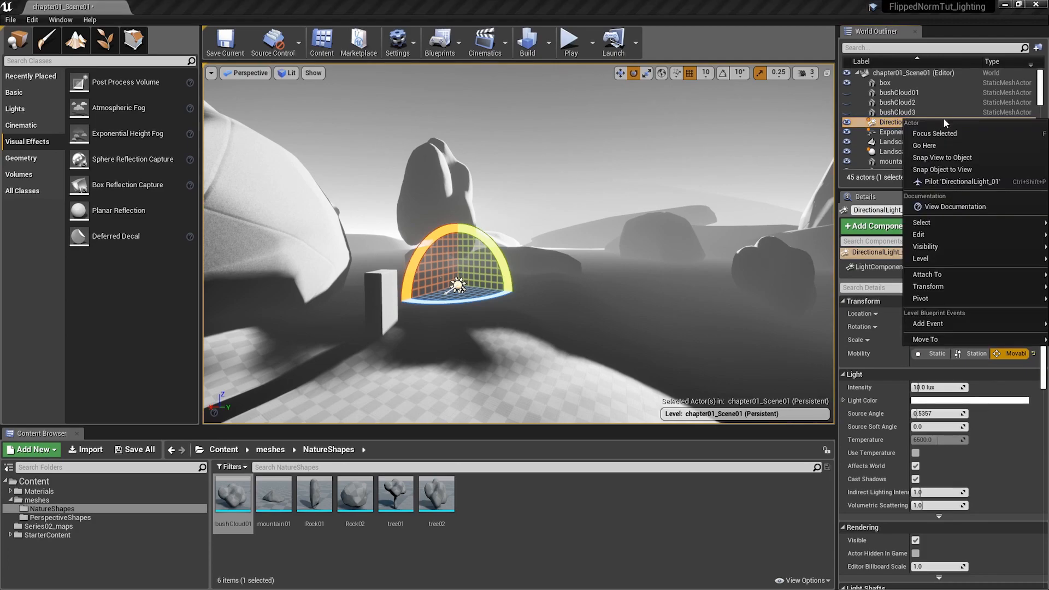
{"action": "left_click", "coordinate": [889, 125]}
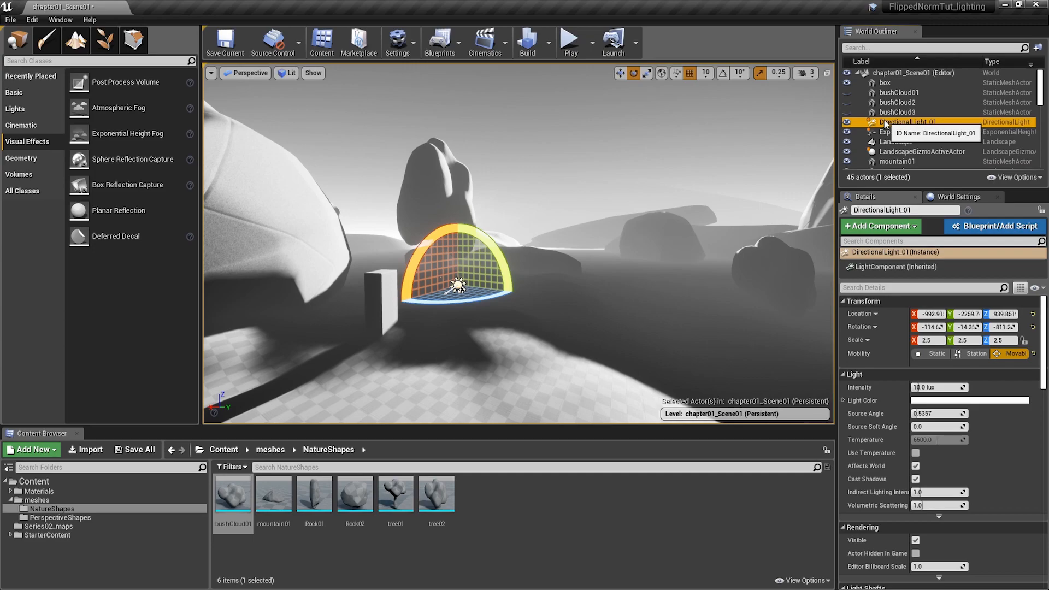
{"action": "right_click", "coordinate": [885, 123]}
{"action": "mouse_move", "coordinate": [919, 236]}
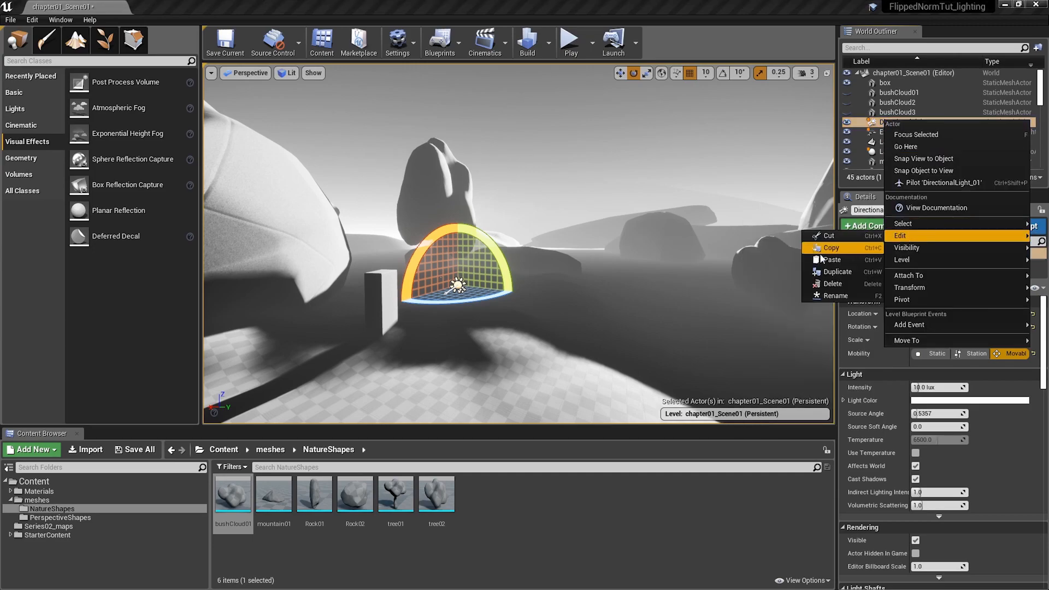
{"action": "left_click", "coordinate": [825, 268]}
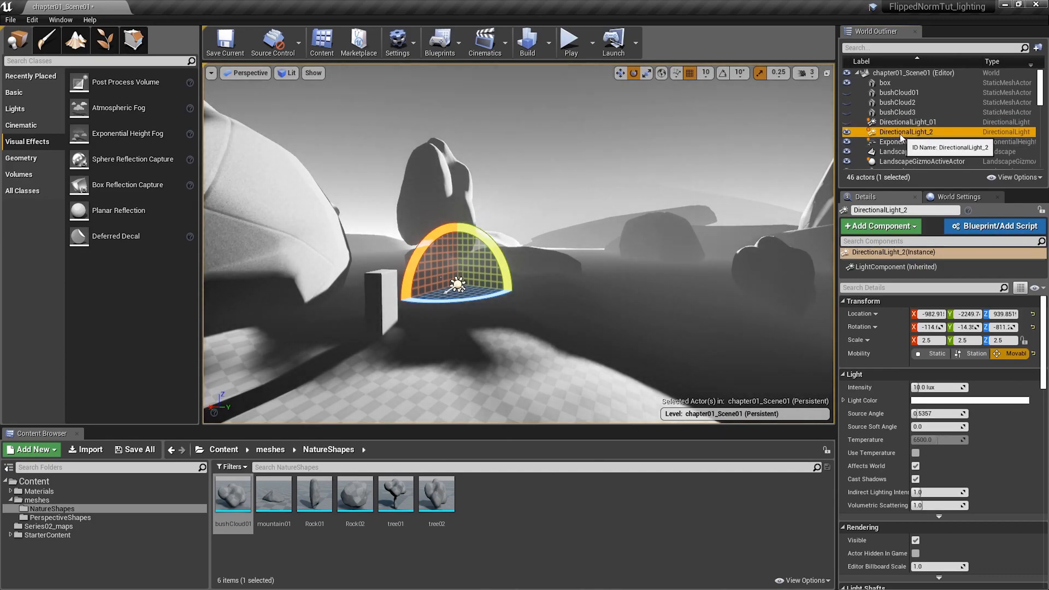
Rotate the duplicated directional light to about -750 degrees on the Z axis.
{"action": "mouse_move", "coordinate": [458, 257]}
{"action": "right_mouse_down"}
{"action": "mouse_move", "coordinate": [628, 249]}
{"action": "mouse_move", "coordinate": [444, 266]}
{"action": "right_mouse_up"}
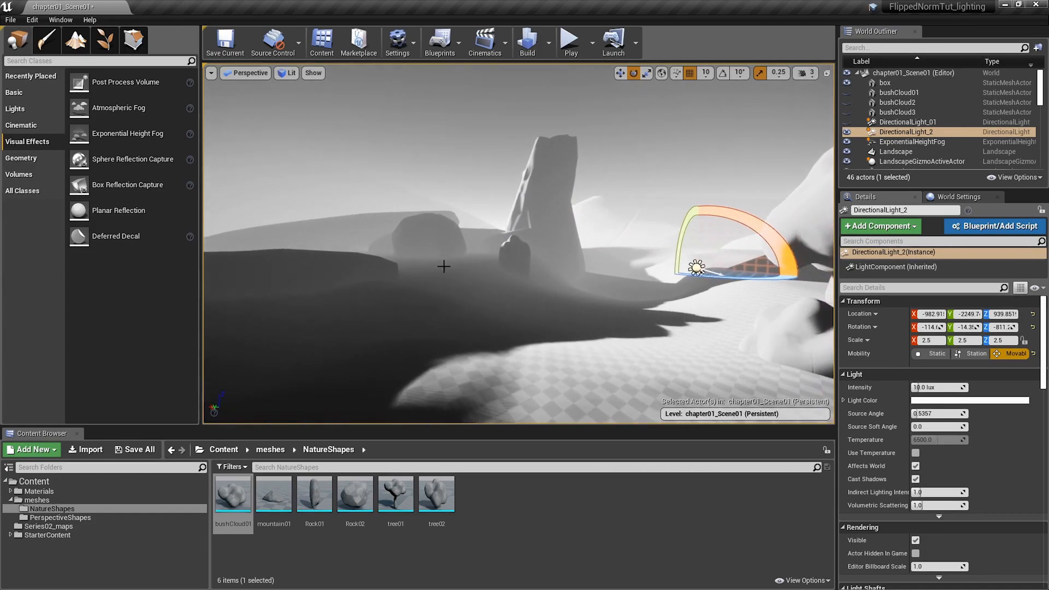
{"action": "left_click", "coordinate": [710, 277]}
{"action": "left_click", "coordinate": [697, 268]}
{"action": "left_click_drag", "start_coordinate": [718, 277], "coordinate": [604, 266]}
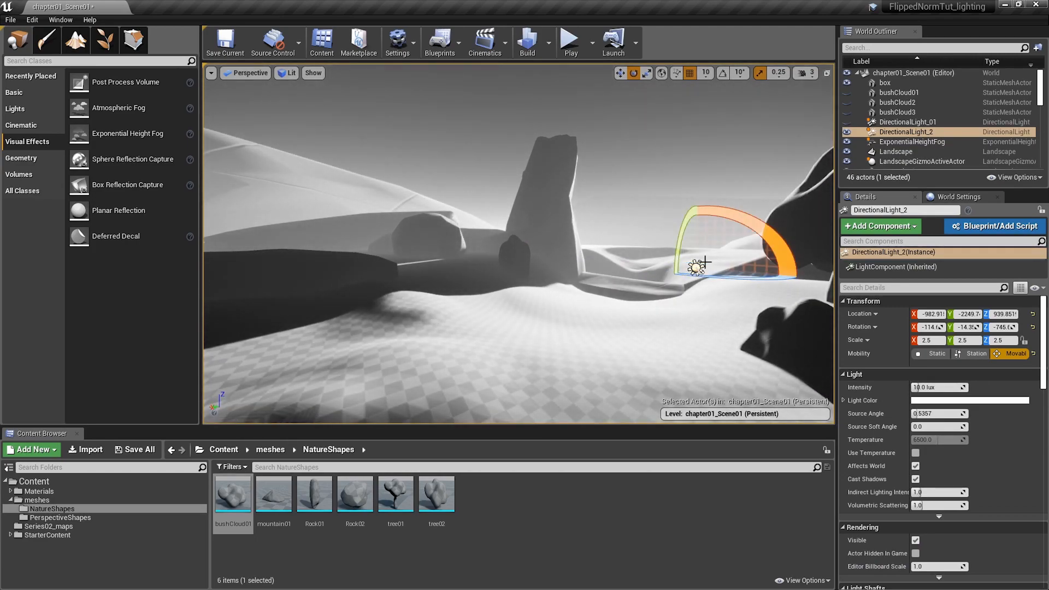
Try further rotations of DirectionalLight_2, including about -705 degrees on Z, then undo them.
{"action": "mouse_move", "coordinate": [713, 276]}
{"action": "left_mouse_down"}
{"action": "mouse_move", "coordinate": [608, 266]}
{"action": "mouse_move", "coordinate": [710, 278]}
{"action": "left_mouse_up"}
{"action": "left_click", "coordinate": [723, 279]}
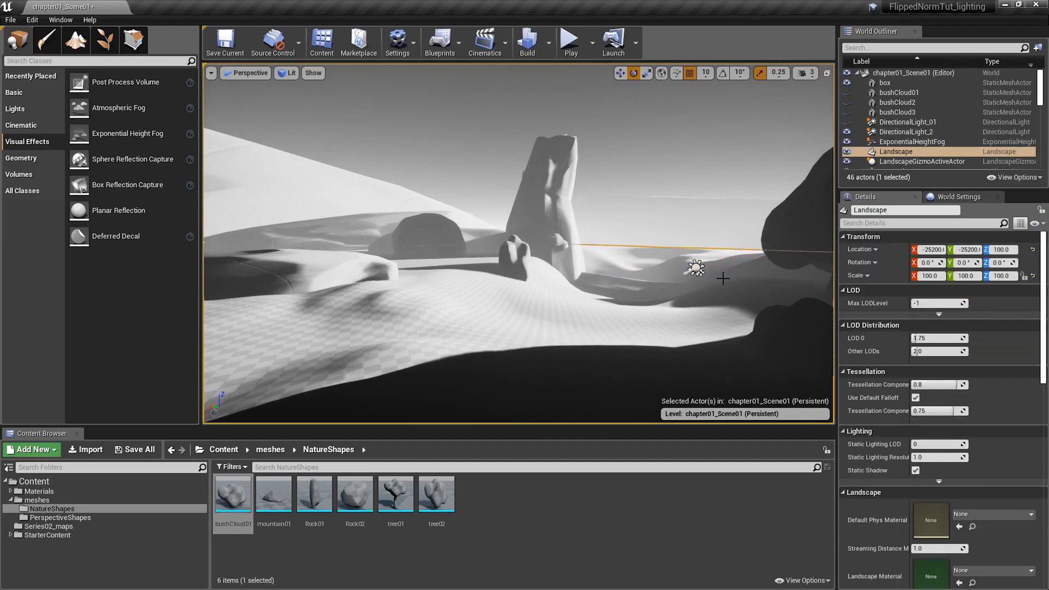
{"action": "left_click", "coordinate": [696, 268]}
{"action": "mouse_move", "coordinate": [682, 241]}
{"action": "left_mouse_down"}
{"action": "mouse_move", "coordinate": [691, 295]}
{"action": "mouse_move", "coordinate": [683, 333]}
{"action": "mouse_move", "coordinate": [694, 336]}
{"action": "mouse_move", "coordinate": [703, 283]}
{"action": "mouse_move", "coordinate": [679, 353]}
{"action": "mouse_move", "coordinate": [658, 277]}
{"action": "mouse_move", "coordinate": [681, 250]}
{"action": "left_mouse_up"}
{"action": "key", "text": "ctrl+z"}
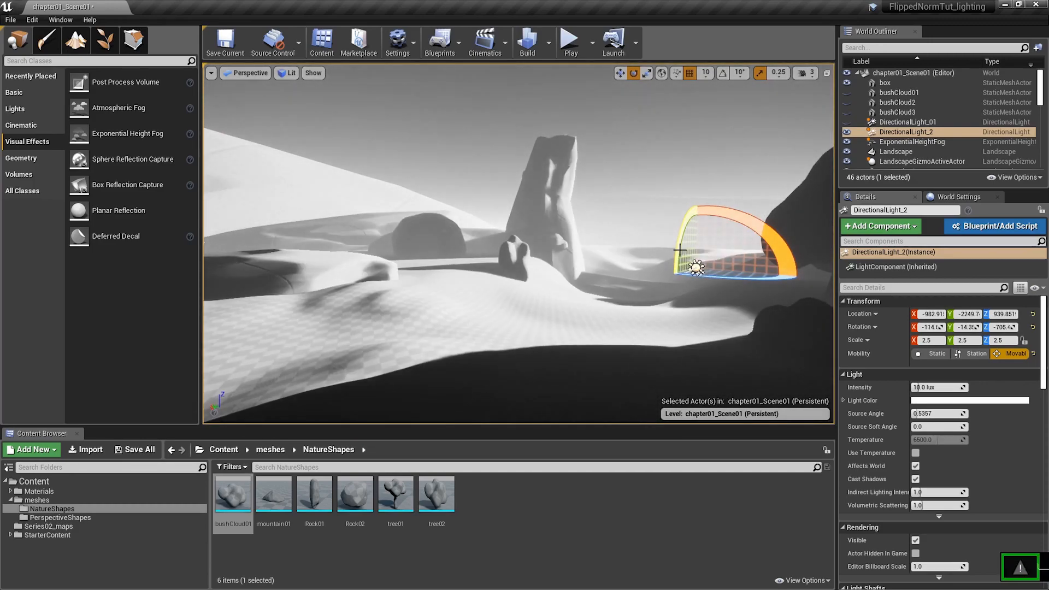
{"action": "key", "text": "ctrl+z"}
Delete DirectionalLight_2, then undo the deletion.
{"action": "right_click_drag", "start_coordinate": [667, 252], "coordinate": [372, 254]}
{"action": "key", "text": "s"}
{"action": "right_click_drag", "start_coordinate": [694, 230], "coordinate": [636, 227]}
{"action": "key", "text": "w"}
{"action": "key", "text": "s"}
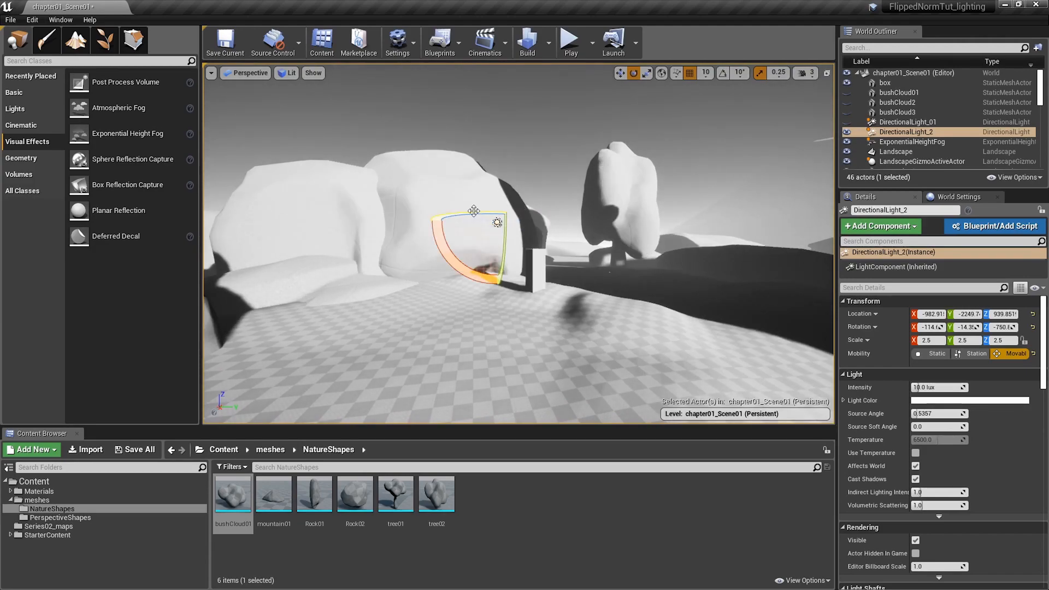
{"action": "key", "text": "Delete"}
{"action": "key", "text": "ctrl+z"}
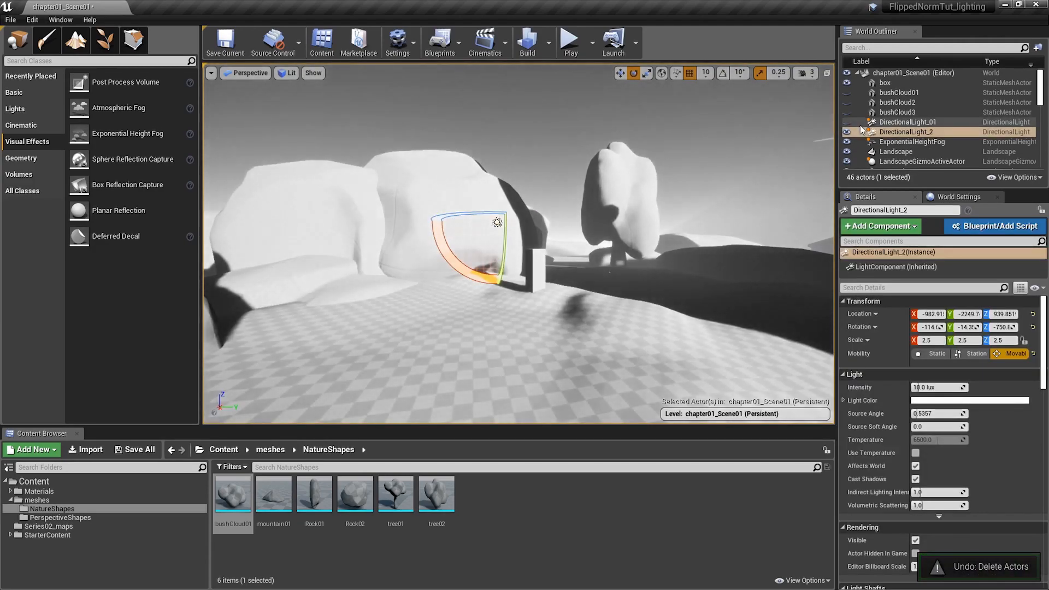
Hide DirectionalLight_2 so that the scene has no active directional light.
{"action": "left_click", "coordinate": [847, 133]}
{"action": "key", "text": "w"}
{"action": "mouse_move", "coordinate": [594, 239]}
{"action": "right_mouse_down"}
{"action": "mouse_move", "coordinate": [584, 257]}
{"action": "mouse_move", "coordinate": [608, 231]}
{"action": "right_mouse_up"}
{"action": "key", "text": "s"}
{"action": "key", "text": "w"}
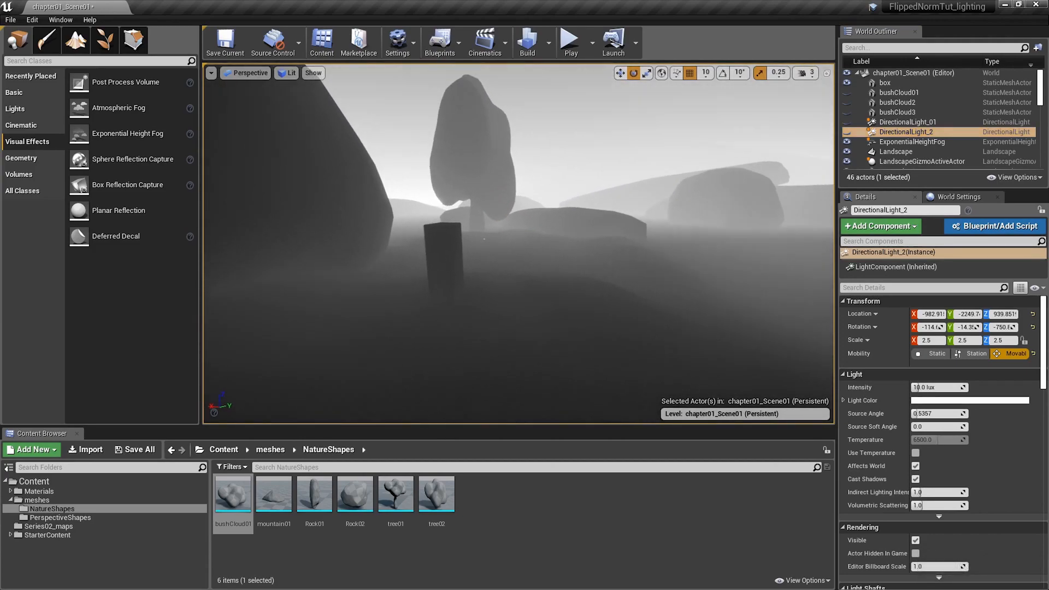
Set the exponential height fog's density to 0.00001 and view the scene without visible fog.
{"action": "left_click", "coordinate": [917, 143]}
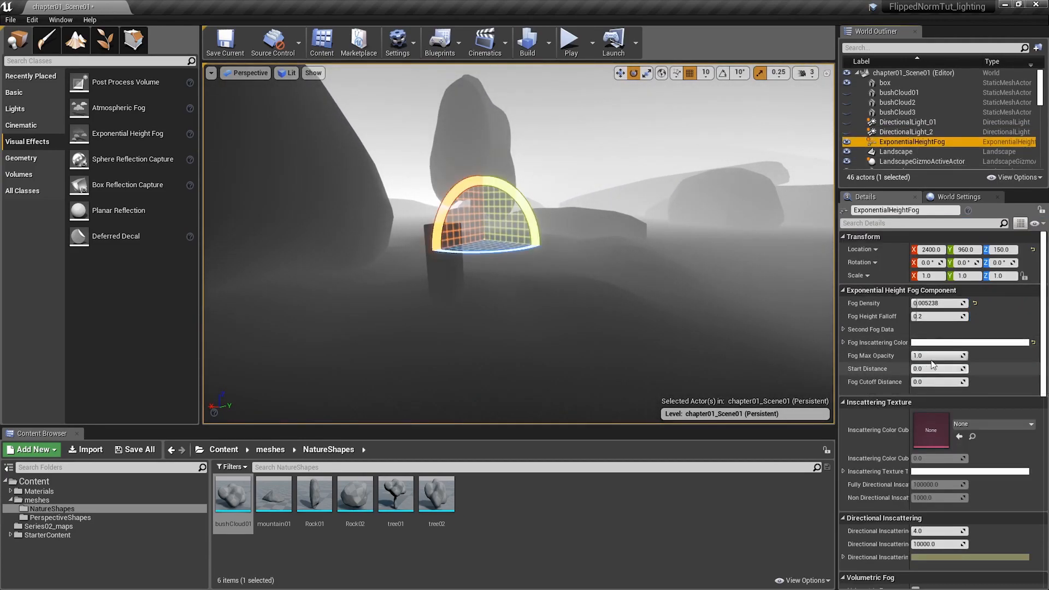
{"action": "left_click", "coordinate": [948, 304]}
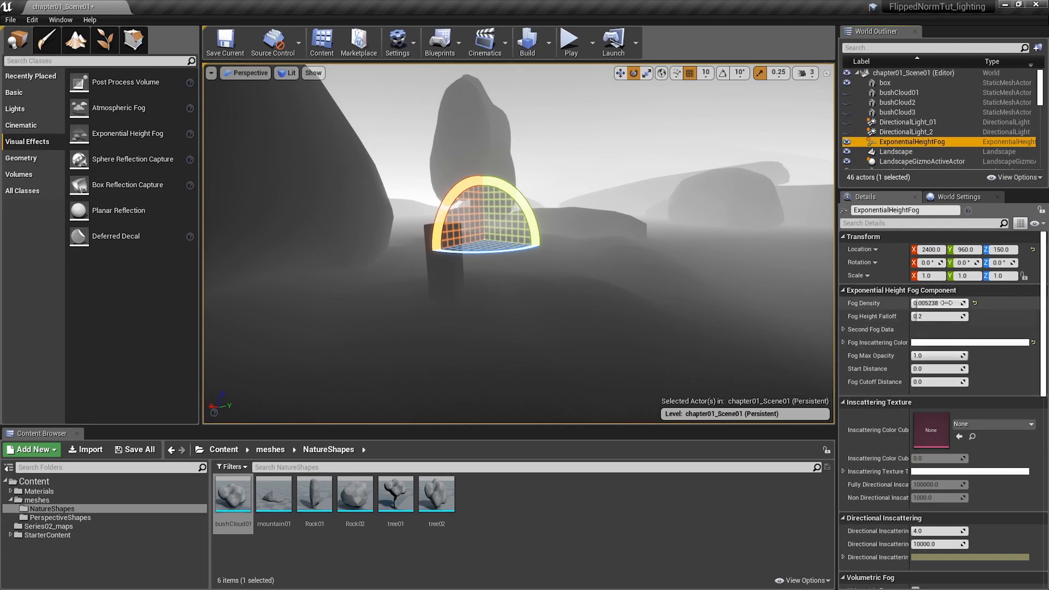
{"action": "type", "text": "0.001"}
{"action": "key", "text": "Return"}
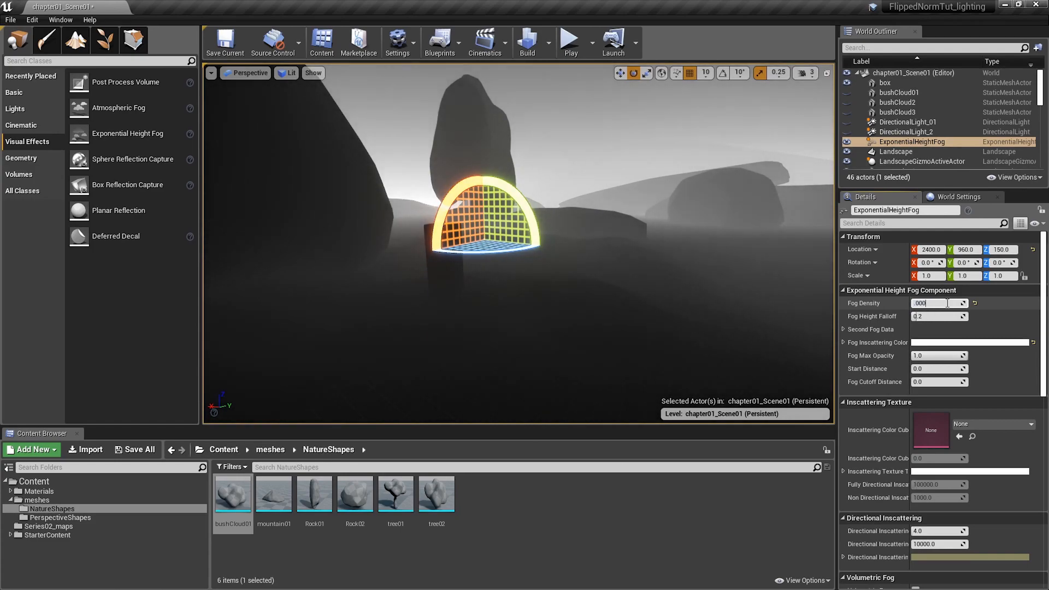
{"action": "key", "text": "Return"}
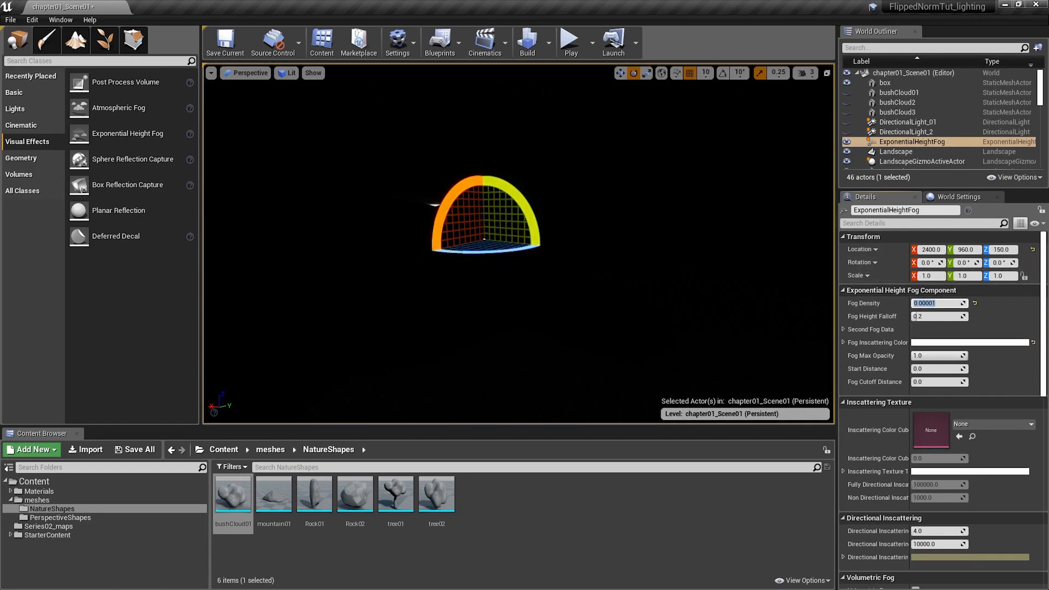
{"action": "right_click_drag", "start_coordinate": [518, 243], "coordinate": [469, 211]}
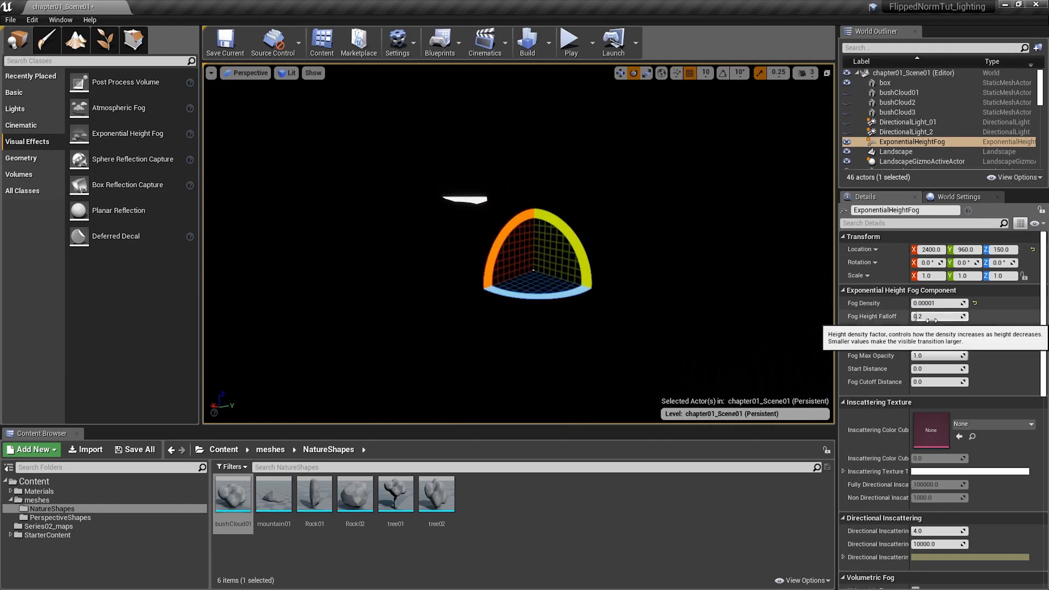
Reset the fog density to its default and darken the fog inscattering color to near-black, value about 0.01.
{"action": "left_click", "coordinate": [975, 303]}
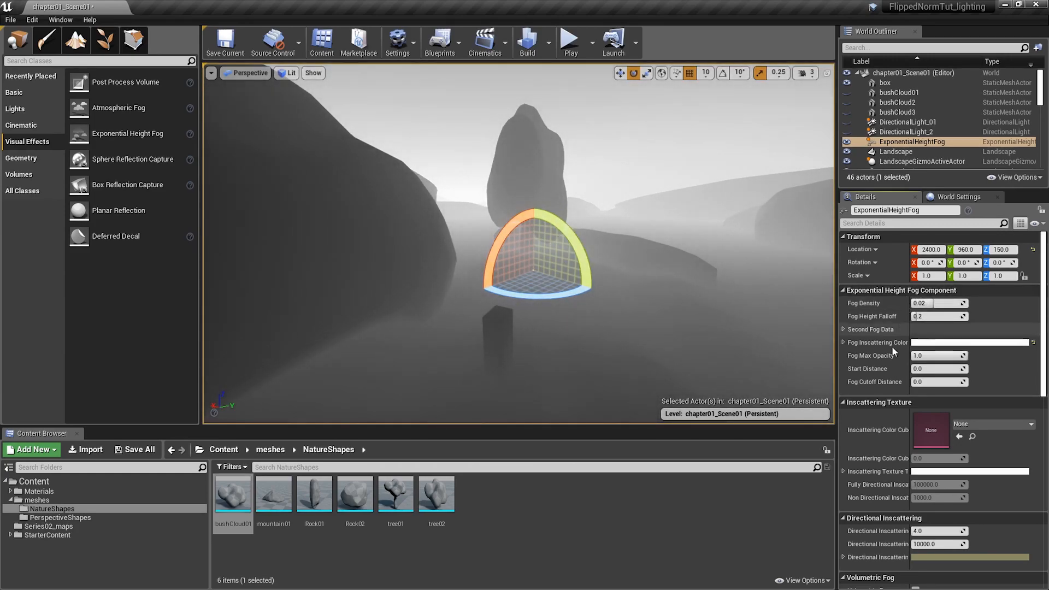
{"action": "left_click", "coordinate": [929, 343]}
{"action": "left_click_drag", "start_coordinate": [850, 401], "coordinate": [846, 440]}
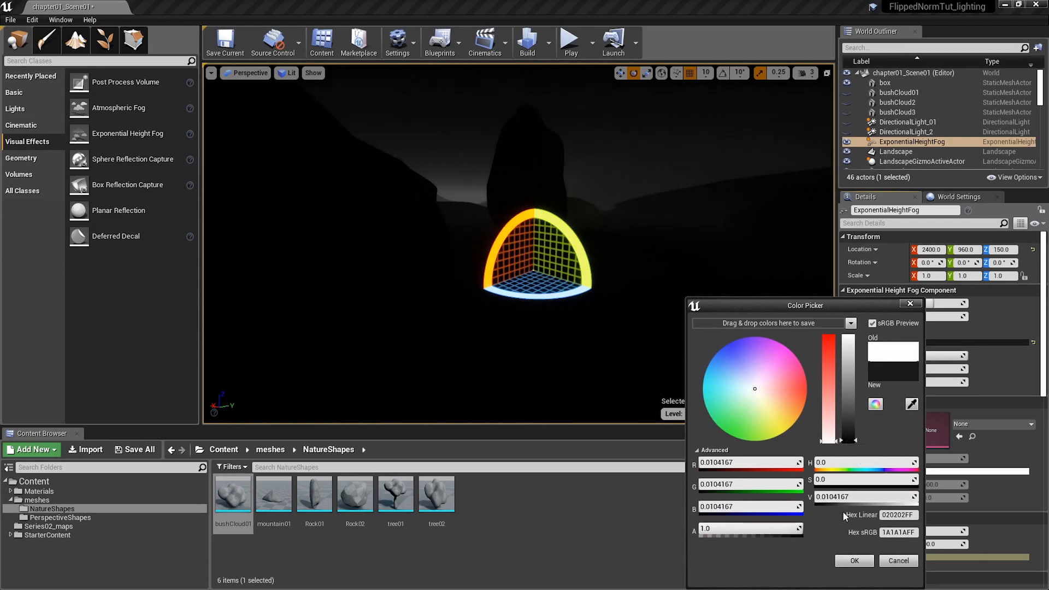
{"action": "left_click", "coordinate": [854, 561]}
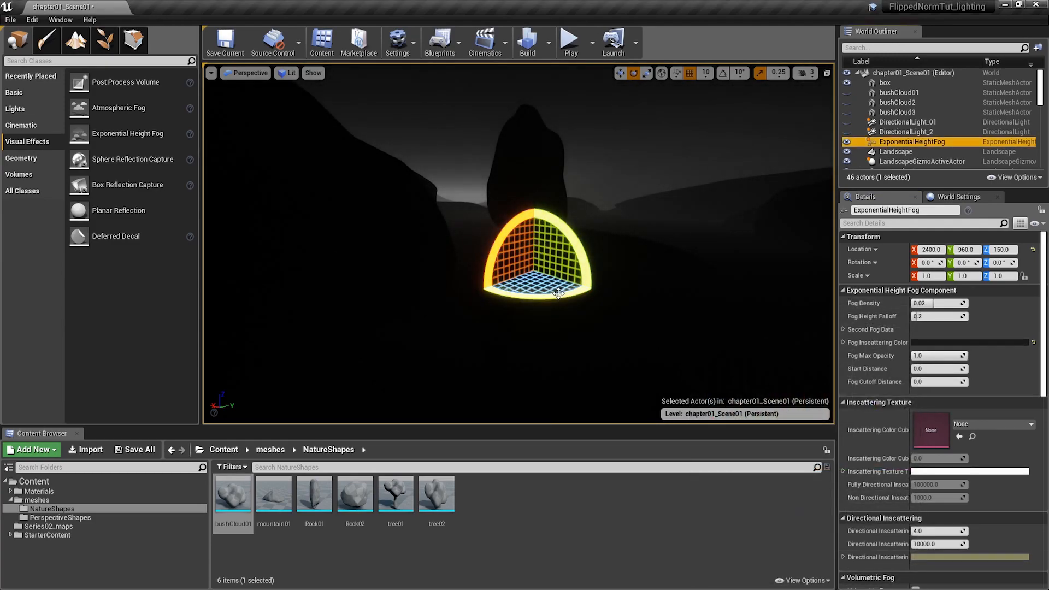
Place a point light on the ground beside the central tree and frame it in view.
{"action": "left_click", "coordinate": [19, 109]}
{"action": "left_click_drag", "start_coordinate": [82, 107], "coordinate": [672, 326]}
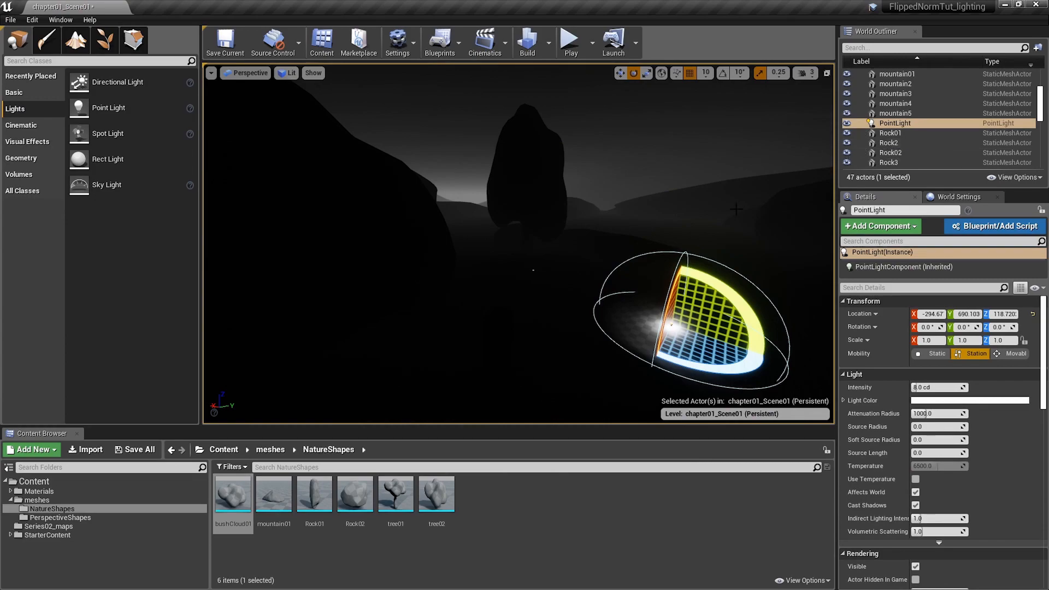
{"action": "key", "text": "f"}
{"action": "right_click_drag", "start_coordinate": [519, 244], "coordinate": [544, 263]}
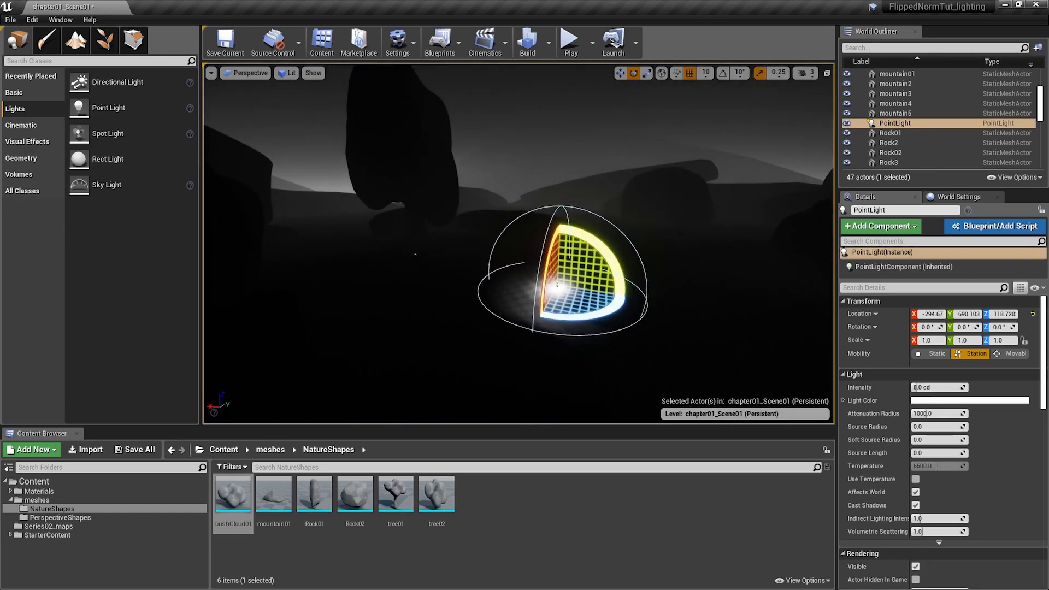
Lower the exponential height fog's density to about 0.016.
{"action": "scroll", "coordinate": [947, 135], "scroll_direction": "up", "scroll_amount": 5}
{"action": "left_click", "coordinate": [929, 142]}
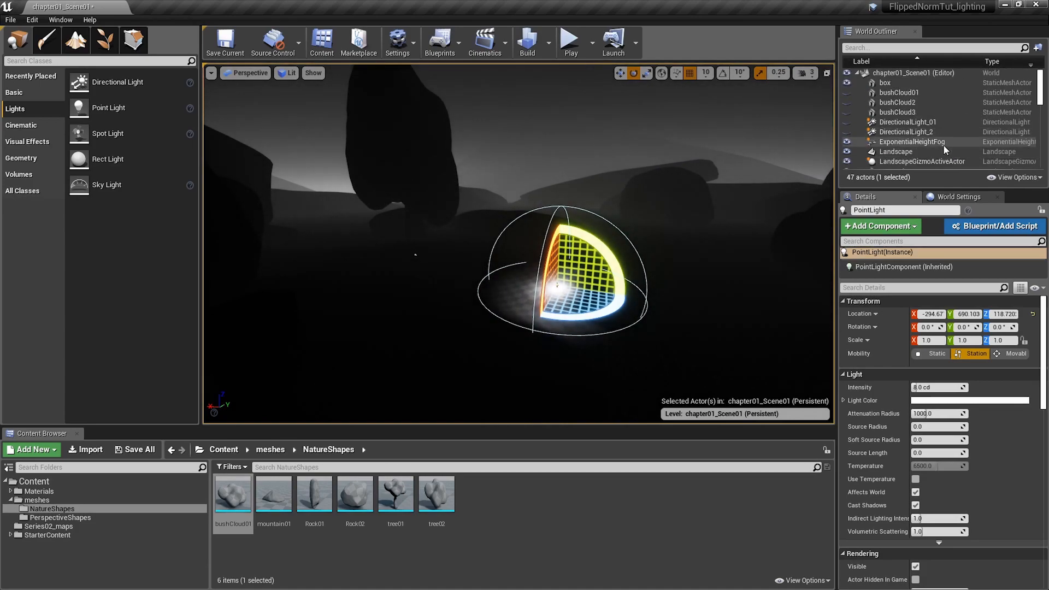
{"action": "left_click_drag", "start_coordinate": [936, 304], "coordinate": [920, 303]}
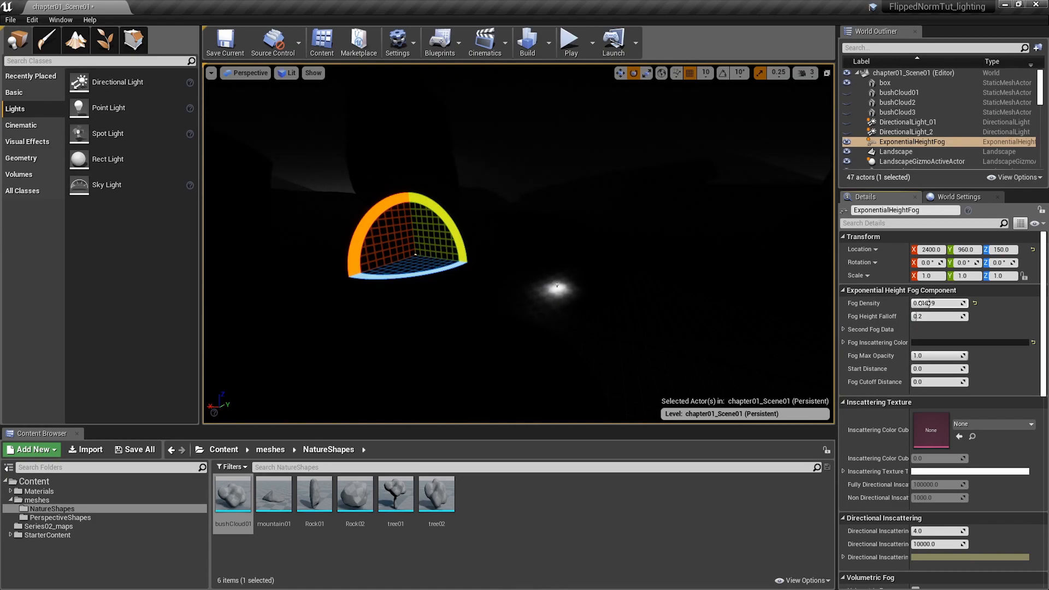
Raise the point light's intensity to about 73.4 cd and its attenuation radius to about 5630.
{"action": "scroll", "coordinate": [895, 125], "scroll_direction": "down", "scroll_amount": 5}
{"action": "double_click", "coordinate": [895, 98]}
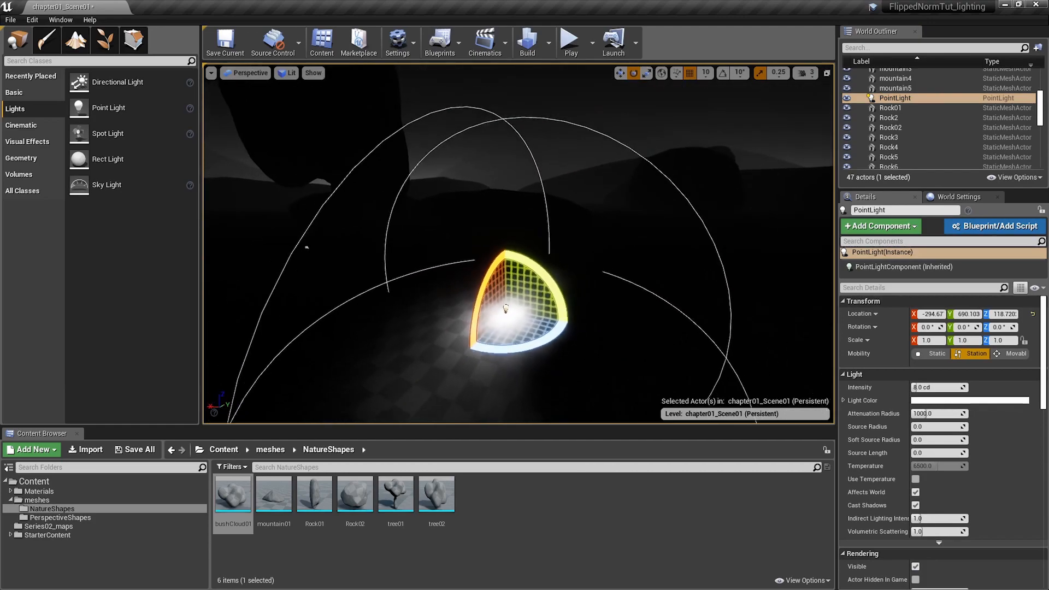
{"action": "left_click_drag", "start_coordinate": [929, 387], "coordinate": [963, 414]}
Move the point light behind the low rock to about X -1734, Y 2910, Z 411.
{"action": "key", "text": "w"}
{"action": "left_click_drag", "start_coordinate": [523, 291], "coordinate": [638, 241]}
{"action": "right_click_drag", "start_coordinate": [675, 243], "coordinate": [661, 242]}
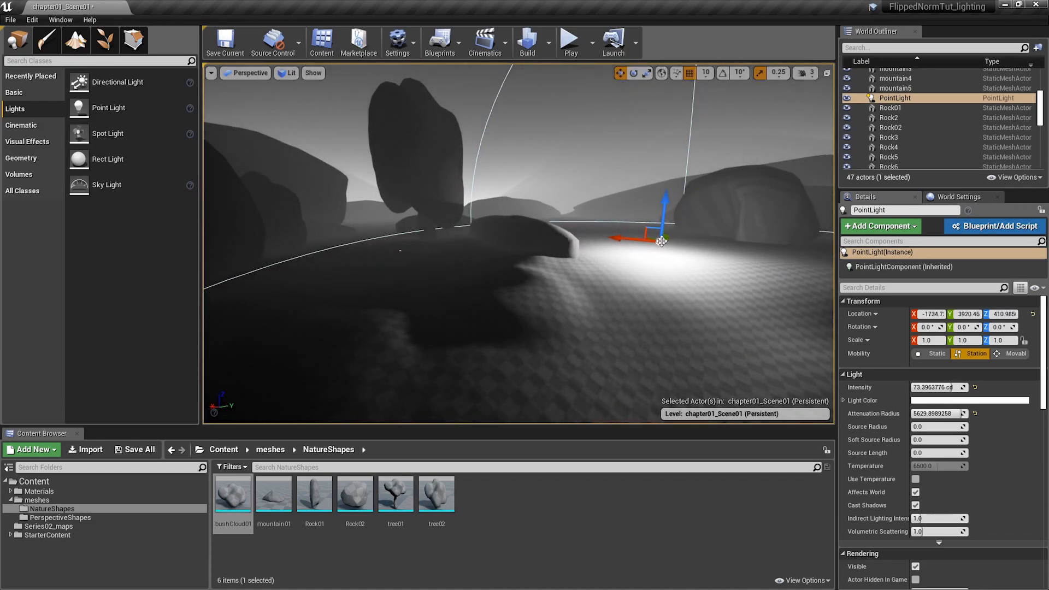
{"action": "left_click_drag", "start_coordinate": [670, 239], "coordinate": [664, 263]}
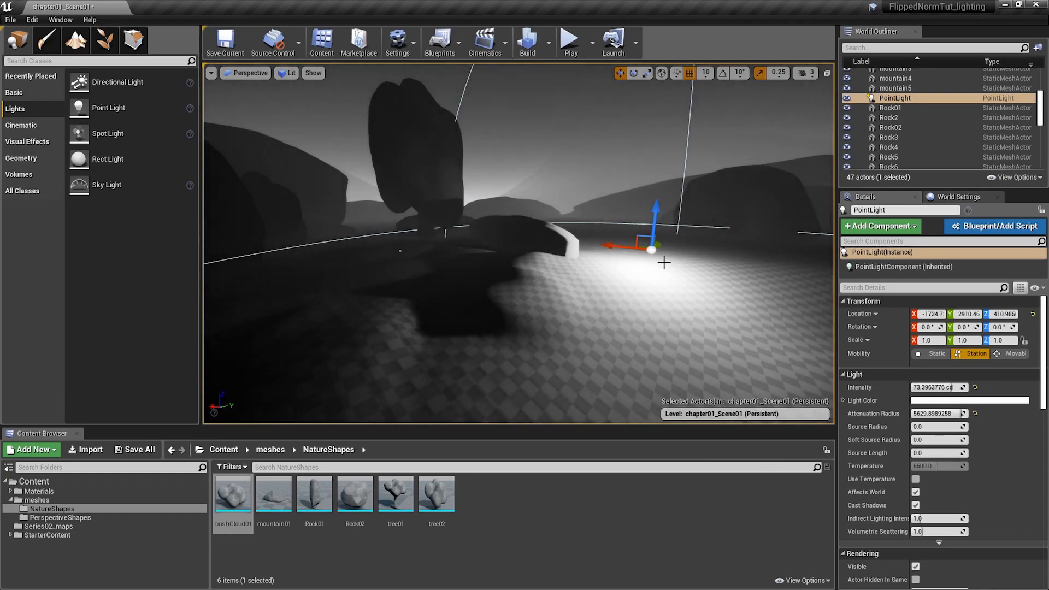
Set the exponential height fog's density to 0.00619.
{"action": "scroll", "coordinate": [920, 130], "scroll_direction": "up", "scroll_amount": 5}
{"action": "left_click", "coordinate": [911, 142]}
{"action": "left_click", "coordinate": [935, 303]}
{"action": "type", "text": "0.00619"}
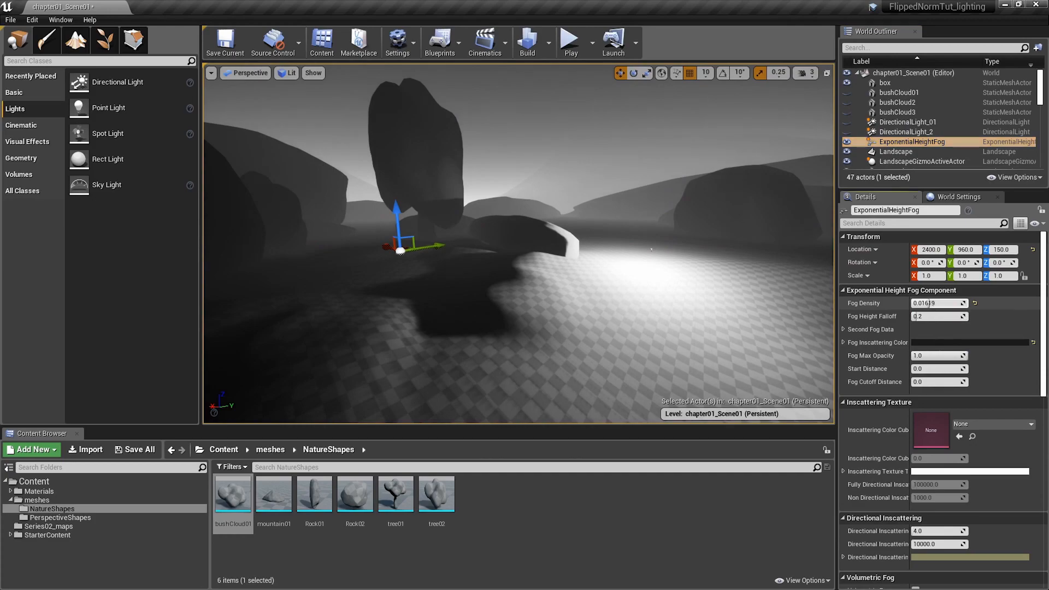
{"action": "key", "text": "Return"}
Hide and restore the exponential height fog to compare the point-lit scene with and without it.
{"action": "scroll", "coordinate": [934, 123], "scroll_direction": "down", "scroll_amount": 4}
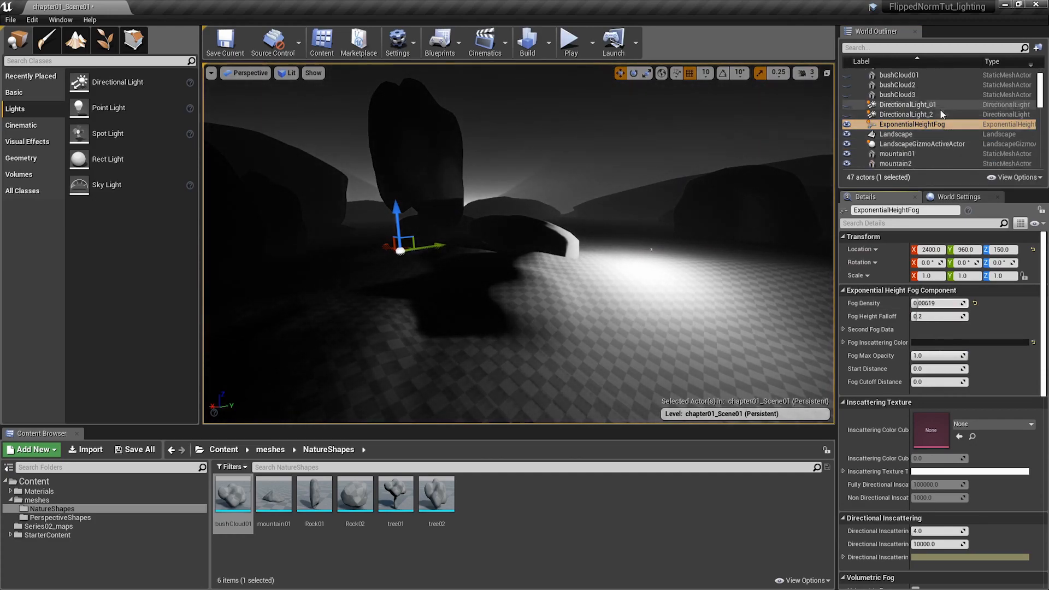
{"action": "left_click", "coordinate": [936, 135]}
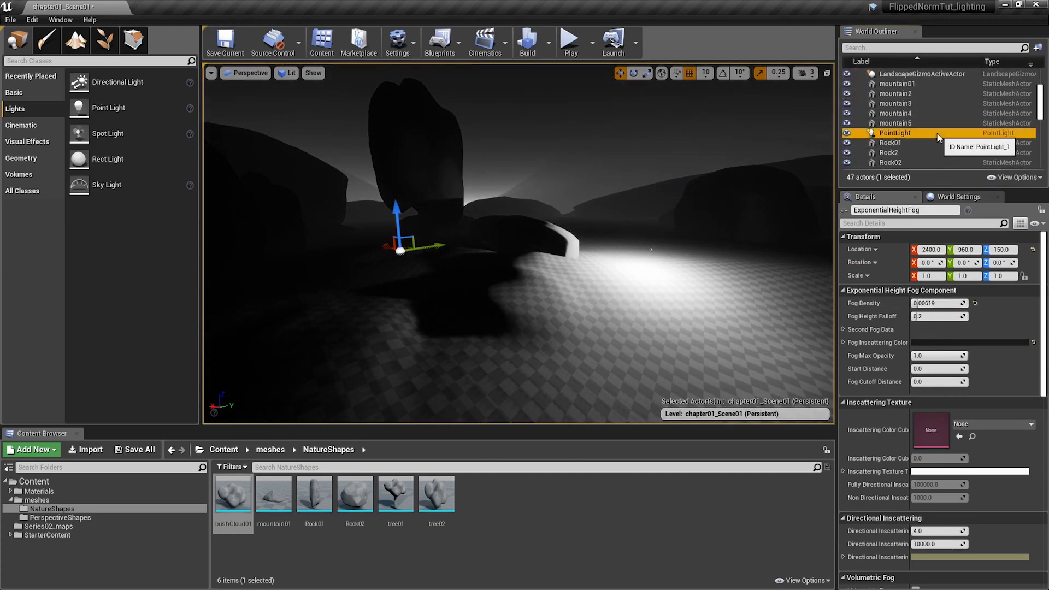
{"action": "scroll", "coordinate": [898, 114], "scroll_direction": "up", "scroll_amount": 4}
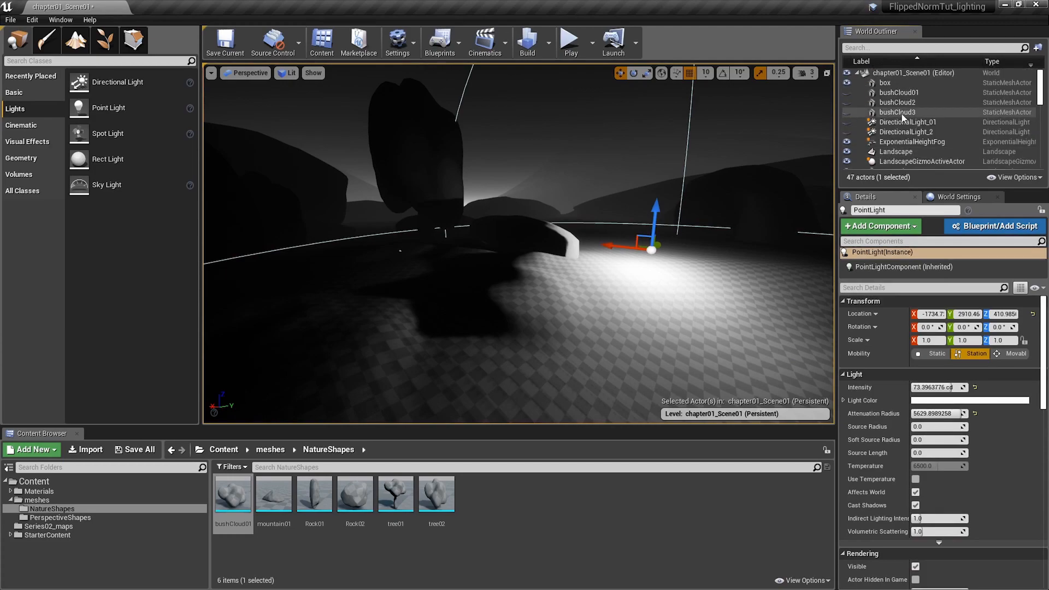
{"action": "left_click", "coordinate": [846, 143]}
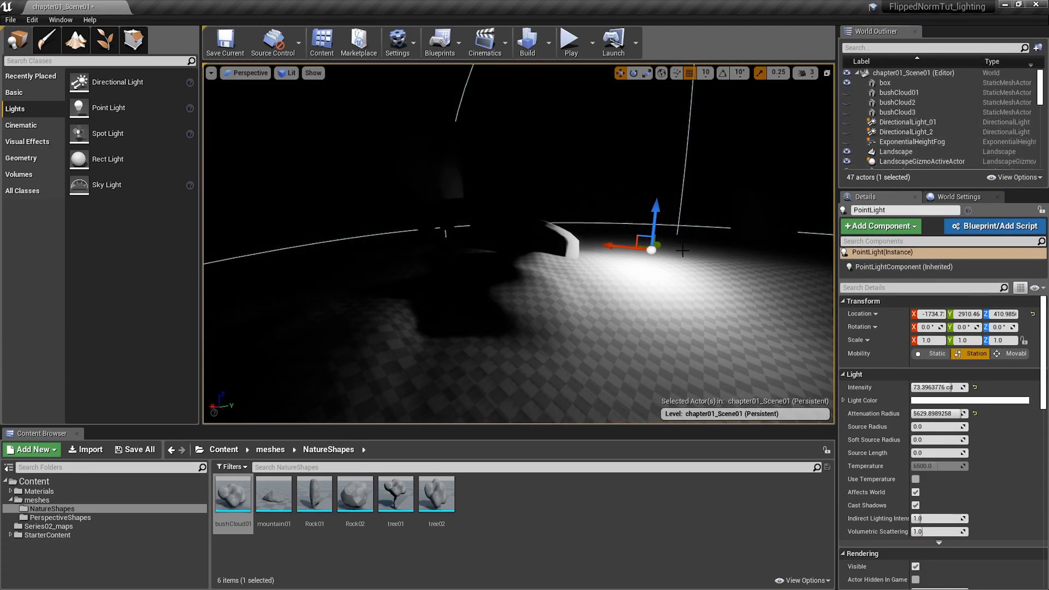
{"action": "left_click", "coordinate": [846, 141]}
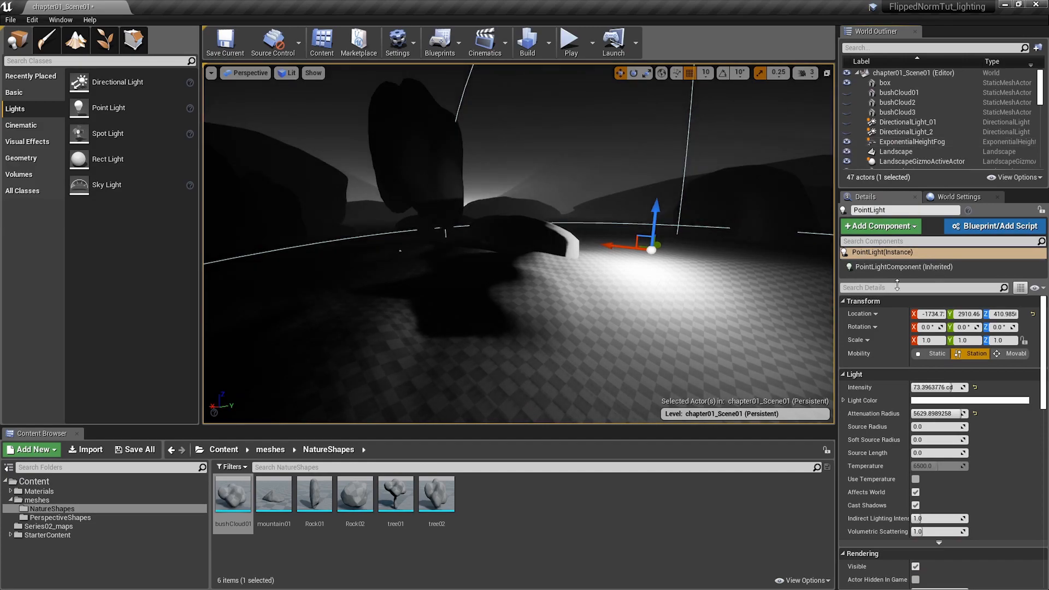
Darken the exponential height fog's inscattering color to a value of 0.001 and raise its density to 0.01238.
{"action": "left_click", "coordinate": [948, 140]}
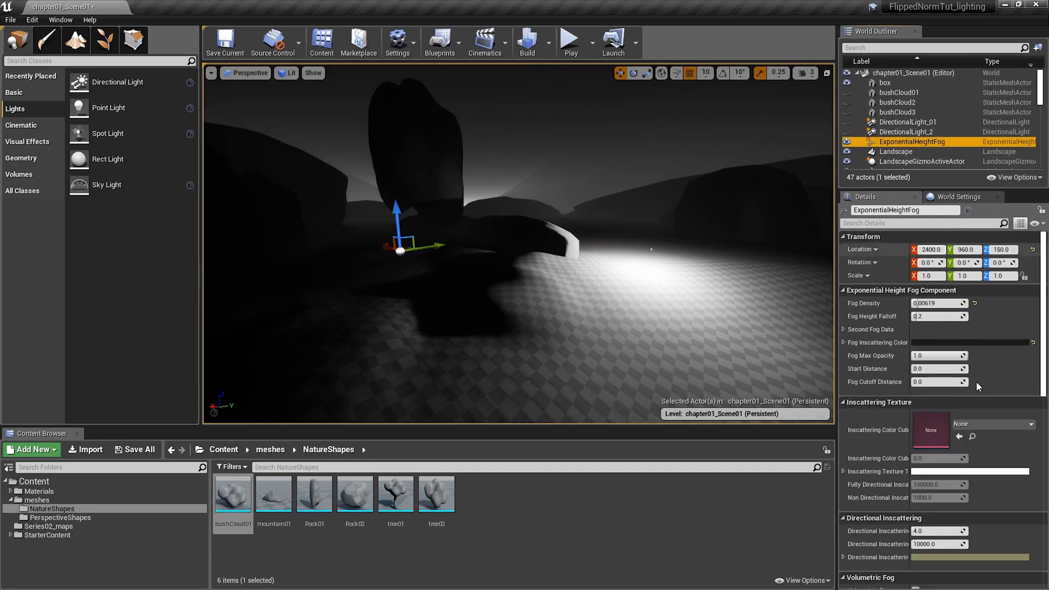
{"action": "left_click", "coordinate": [936, 343]}
{"action": "left_click", "coordinate": [849, 498]}
{"action": "type", "text": "0"}
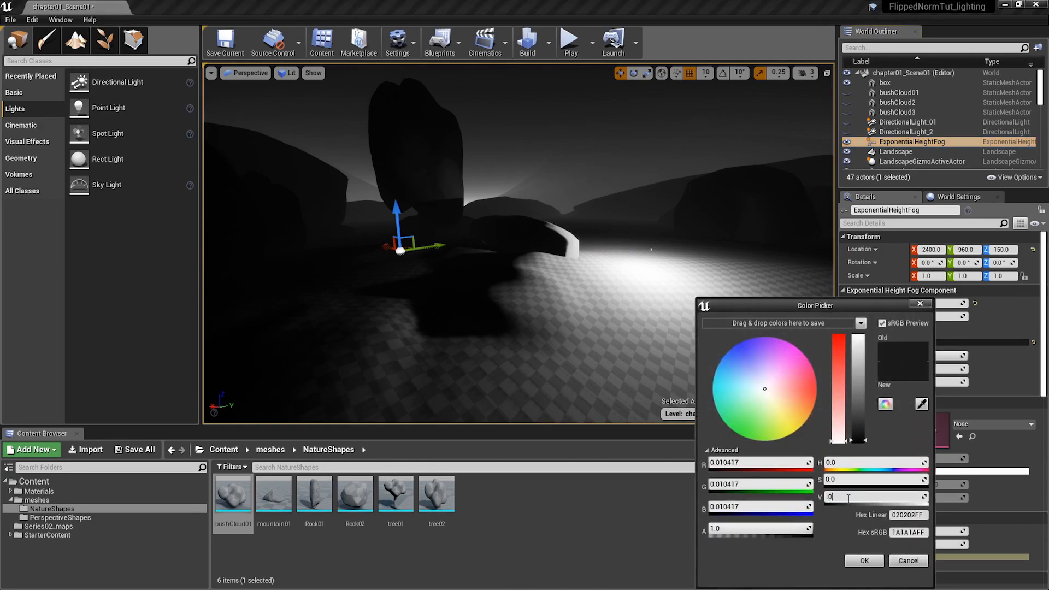
{"action": "type", "text": ".001"}
{"action": "key", "text": "Return"}
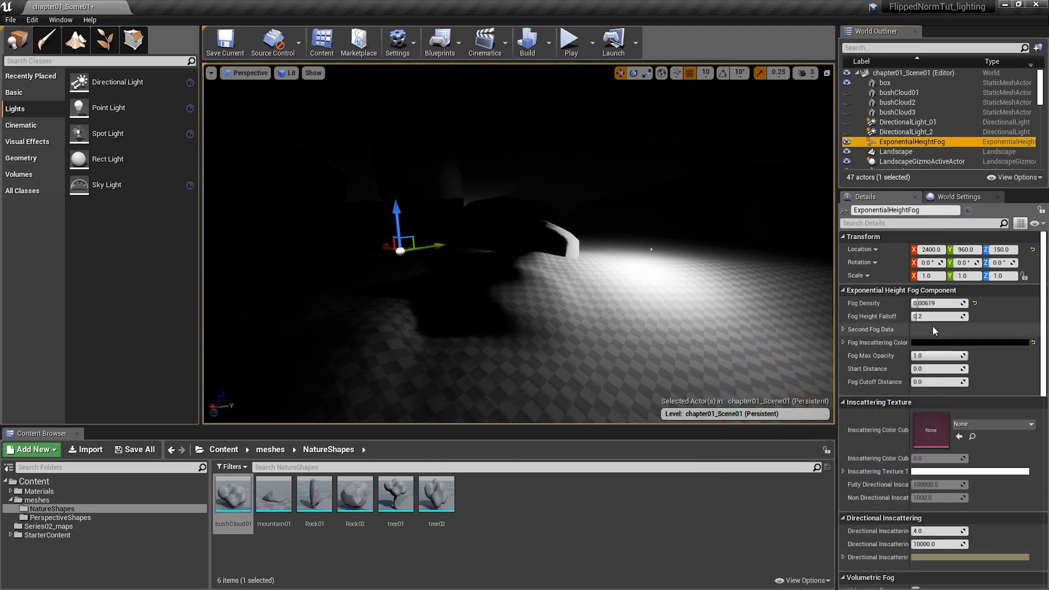
{"action": "left_click", "coordinate": [916, 303]}
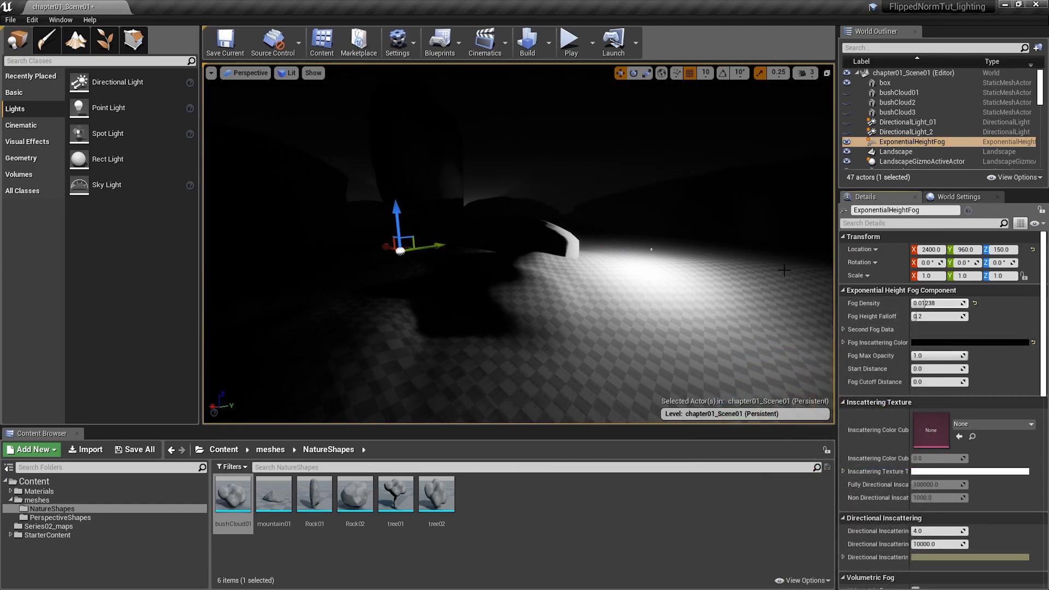
Try volumetric scattering intensities of 4 and 20 on the point light, restoring the default value.
{"action": "scroll", "coordinate": [887, 137], "scroll_direction": "down", "scroll_amount": 5}
{"action": "left_click", "coordinate": [896, 80]}
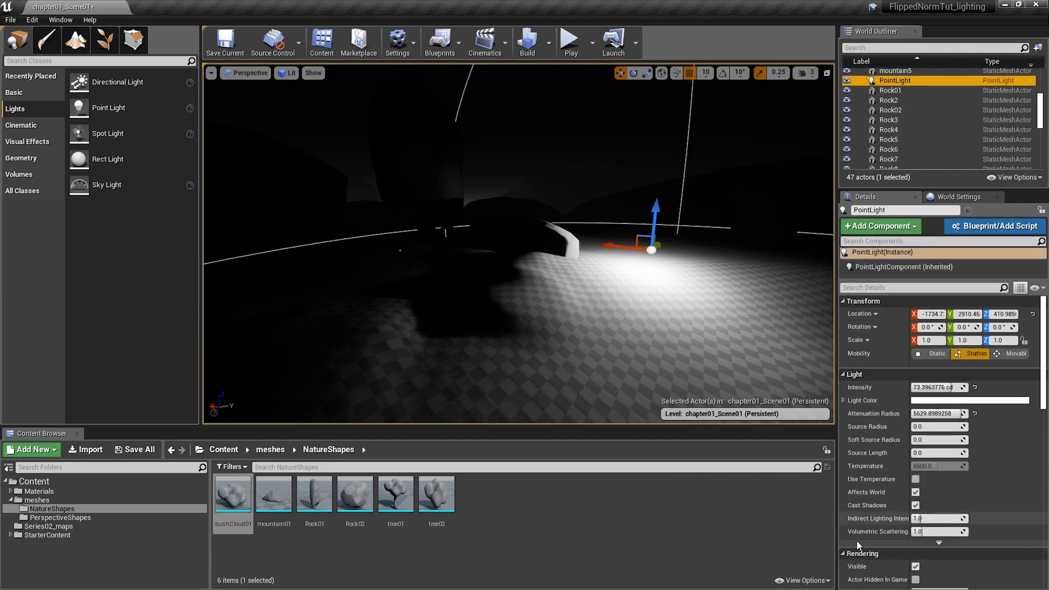
{"action": "left_click", "coordinate": [936, 533]}
{"action": "type", "text": "4"}
{"action": "key", "text": "Return"}
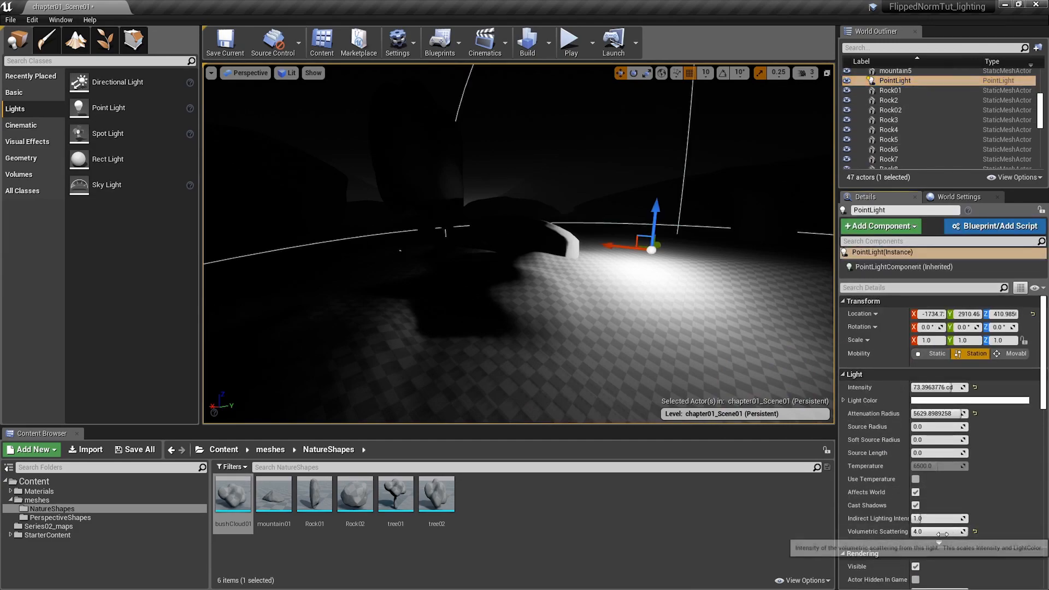
{"action": "left_click", "coordinate": [940, 533]}
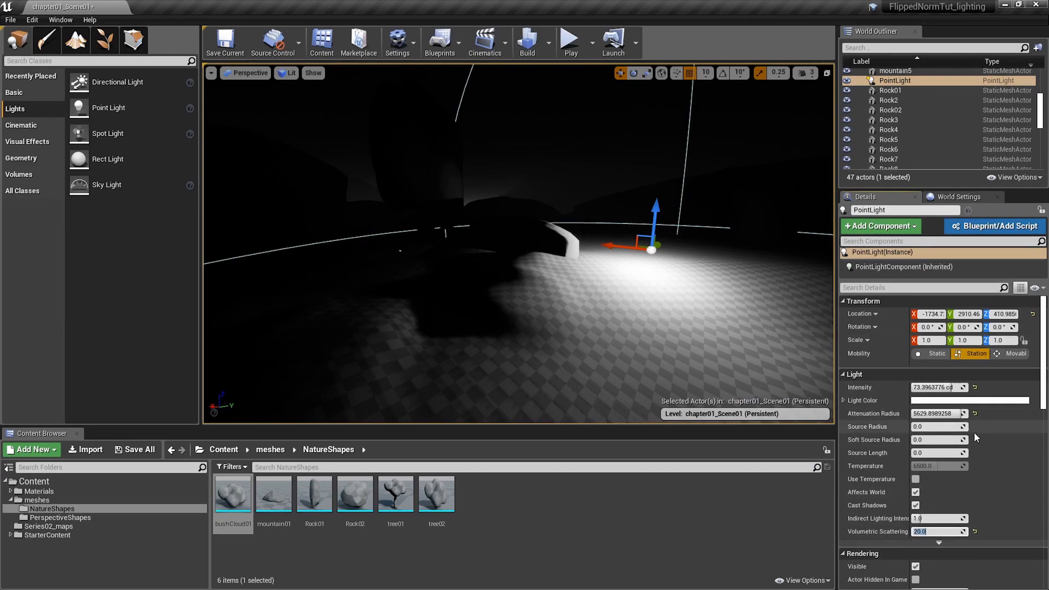
{"action": "left_click", "coordinate": [976, 533]}
Move the point light high above the low rock and enable its ray-traced distance field shadows.
{"action": "left_click_drag", "start_coordinate": [612, 245], "coordinate": [650, 244]}
{"action": "left_click_drag", "start_coordinate": [648, 202], "coordinate": [632, 175]}
{"action": "scroll", "coordinate": [915, 444], "scroll_direction": "down", "scroll_amount": 3}
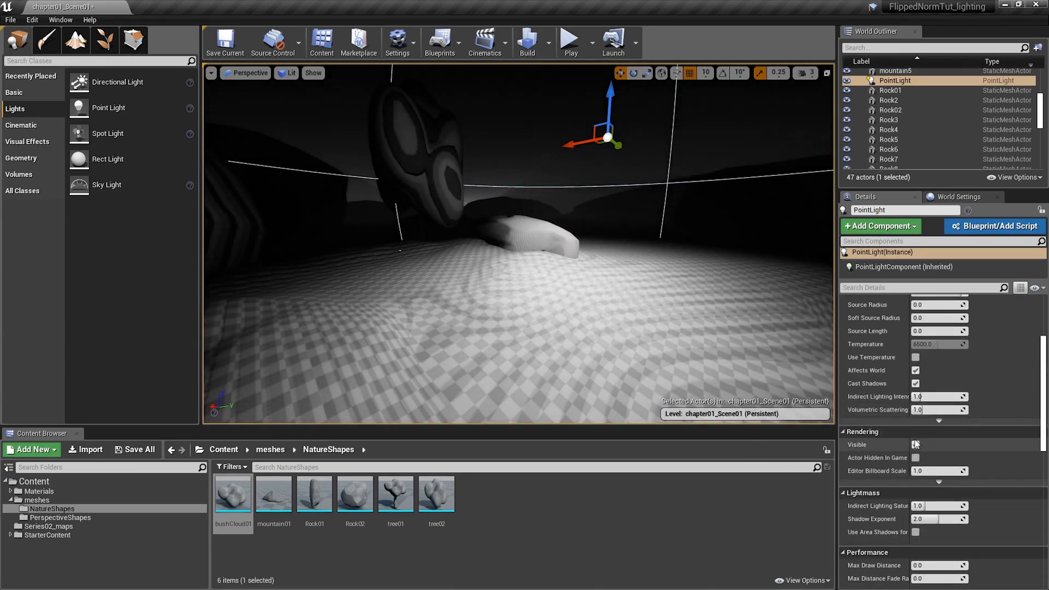
{"action": "scroll", "coordinate": [916, 444], "scroll_direction": "down", "scroll_amount": 2}
{"action": "scroll", "coordinate": [916, 444], "scroll_direction": "down", "scroll_amount": 7}
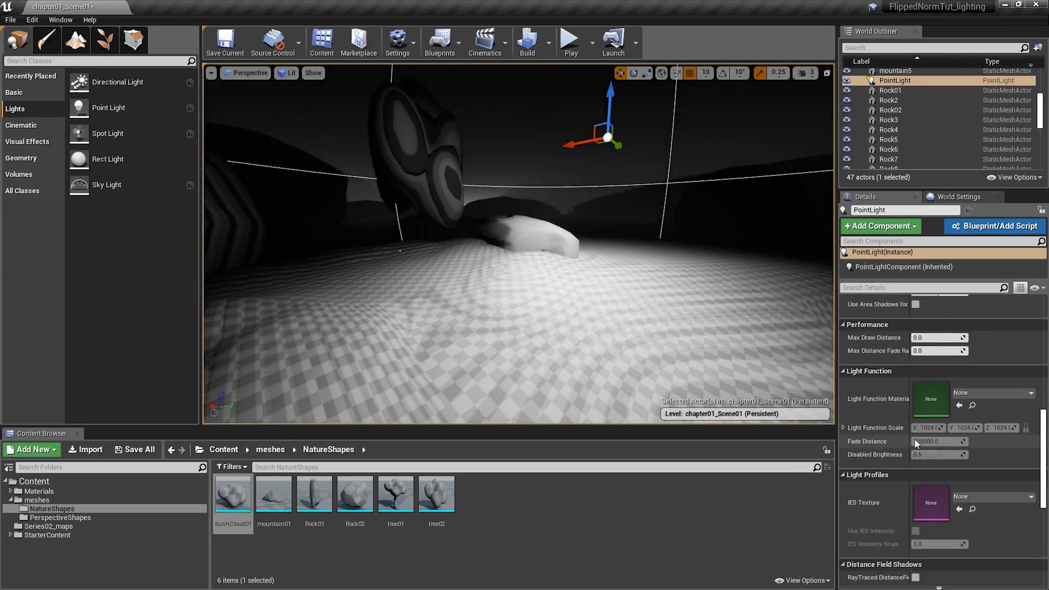
{"action": "left_click", "coordinate": [916, 438]}
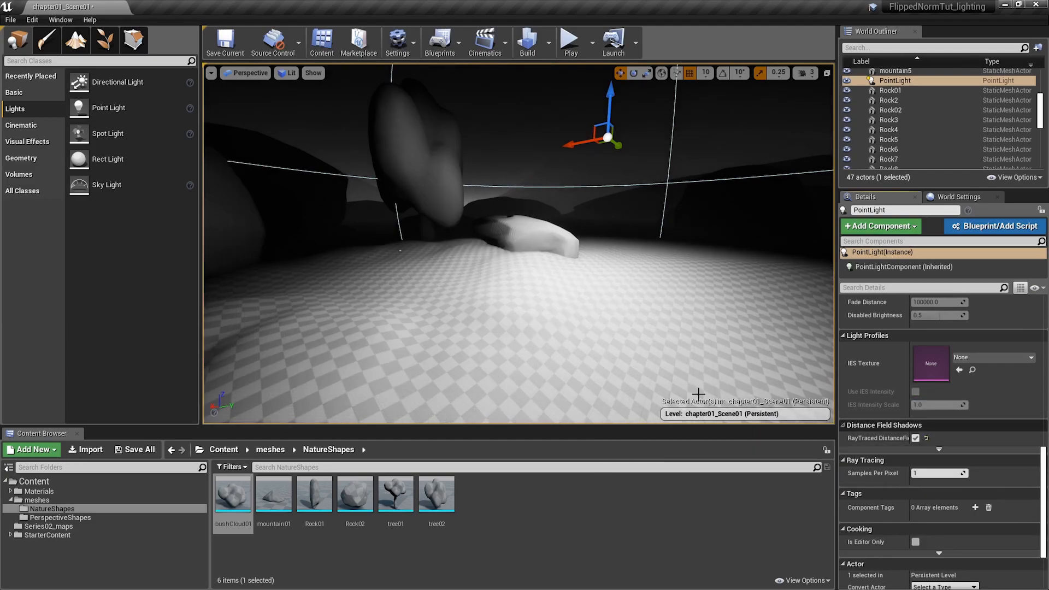
Lower the point light behind the low rock to about X 425, Y 4030, Z 1061.
{"action": "right_click_drag", "start_coordinate": [641, 241], "coordinate": [642, 179]}
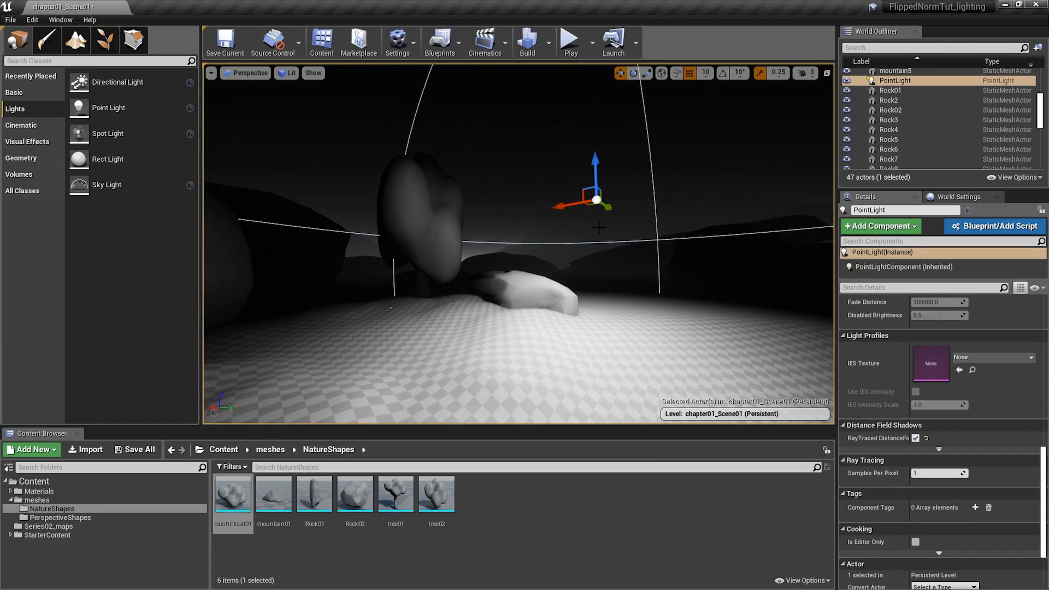
{"action": "mouse_move", "coordinate": [607, 211]}
{"action": "left_mouse_down"}
{"action": "mouse_move", "coordinate": [559, 180]}
{"action": "mouse_move", "coordinate": [638, 227]}
{"action": "mouse_move", "coordinate": [508, 238]}
{"action": "mouse_move", "coordinate": [517, 239]}
{"action": "left_mouse_up"}
{"action": "left_click_drag", "start_coordinate": [557, 194], "coordinate": [550, 222]}
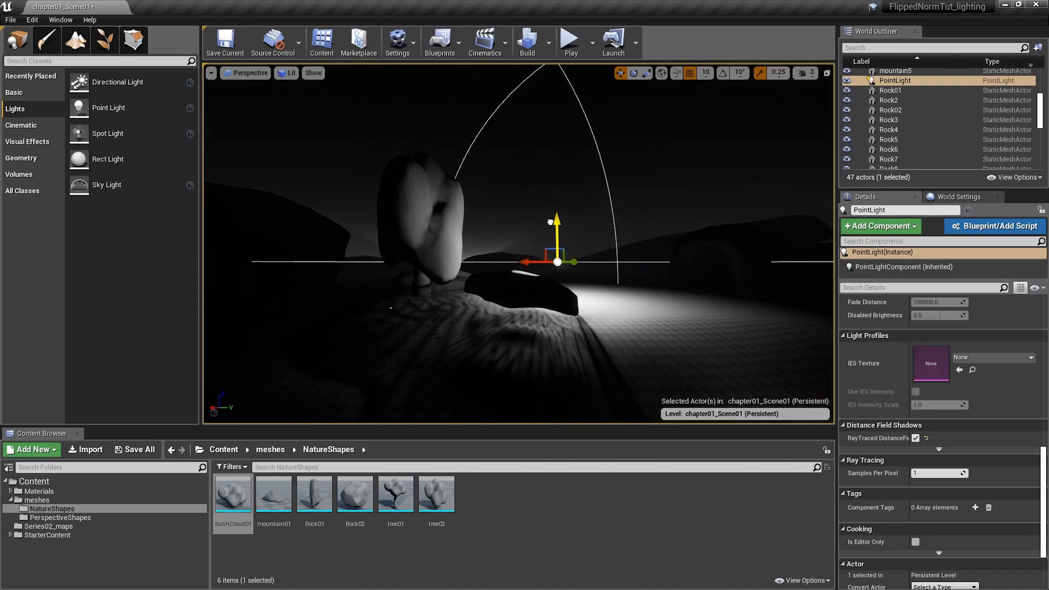
{"action": "mouse_move", "coordinate": [576, 263]}
{"action": "left_mouse_down"}
{"action": "mouse_move", "coordinate": [592, 261]}
{"action": "mouse_move", "coordinate": [575, 265]}
{"action": "left_mouse_up"}
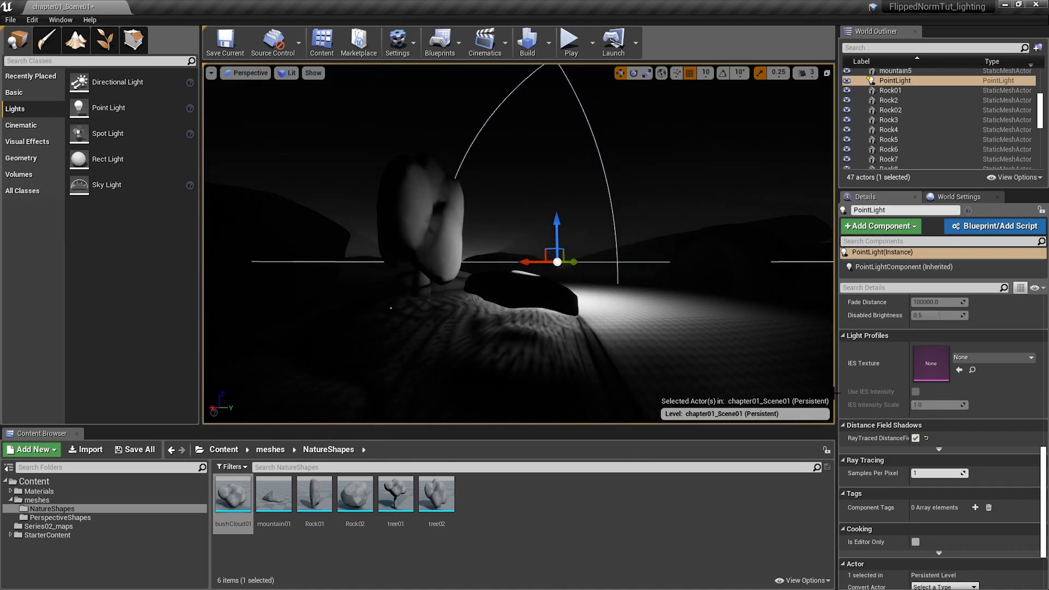
Set the point light's mobility to Movable.
{"action": "scroll", "coordinate": [931, 436], "scroll_direction": "up", "scroll_amount": 10}
{"action": "right_click_drag", "start_coordinate": [701, 331], "coordinate": [470, 365]}
{"action": "left_click", "coordinate": [573, 378]}
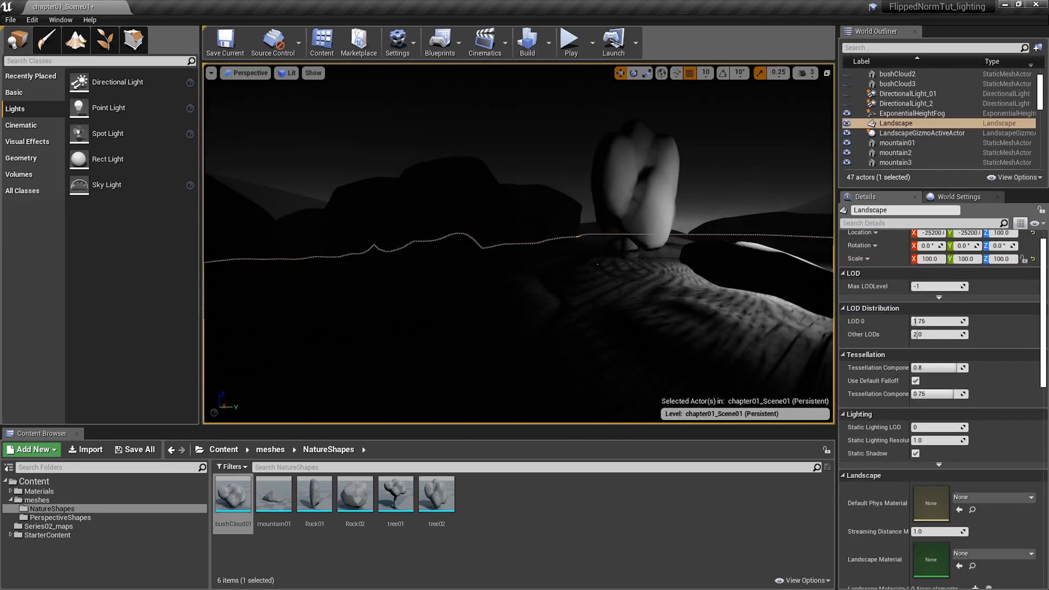
{"action": "right_click_drag", "start_coordinate": [661, 283], "coordinate": [776, 279]}
{"action": "right_click_drag", "start_coordinate": [623, 272], "coordinate": [608, 292]}
{"action": "key", "text": "s"}
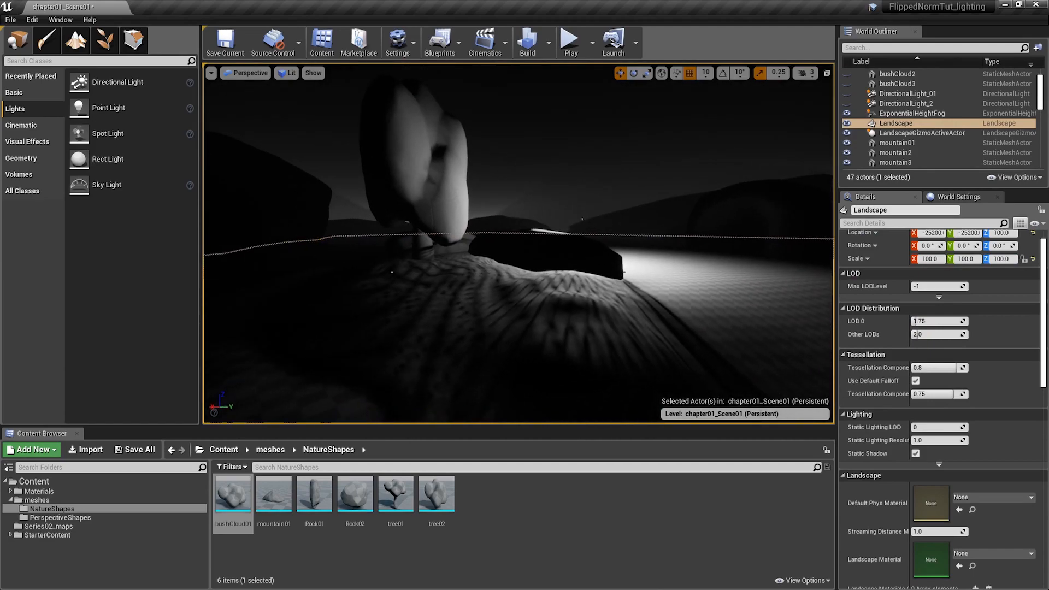
{"action": "left_click", "coordinate": [581, 218]}
{"action": "scroll", "coordinate": [905, 118], "scroll_direction": "down", "scroll_amount": 3}
{"action": "left_click", "coordinate": [903, 105]}
{"action": "left_click", "coordinate": [1017, 337]}
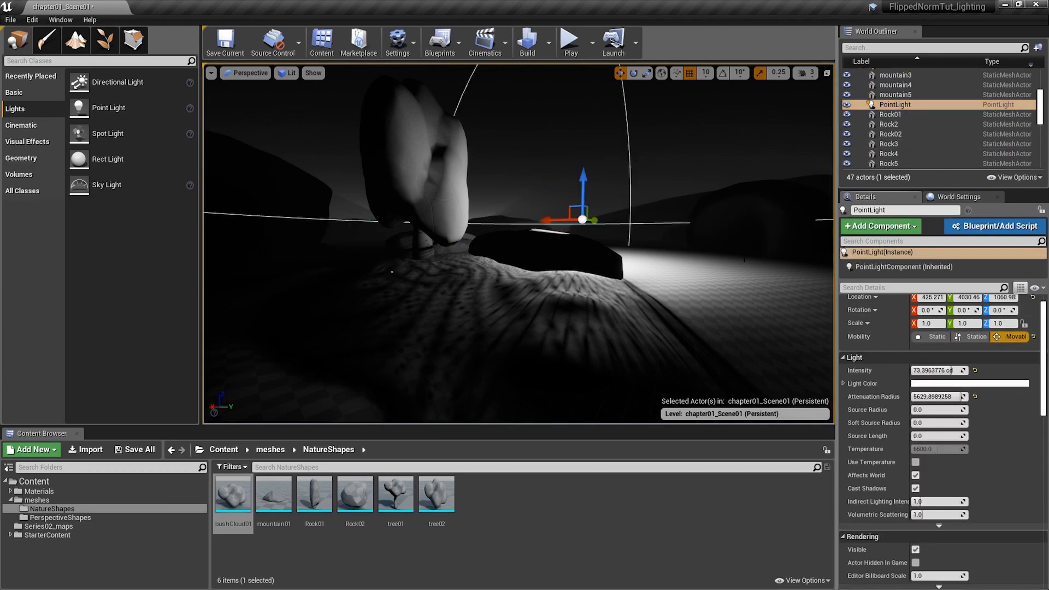
Raise the point light to about Z 1741, then reduce its attenuation radius to about 3104 and its intensity to about 70.6 cd.
{"action": "left_click_drag", "start_coordinate": [589, 180], "coordinate": [584, 145]}
{"action": "left_click_drag", "start_coordinate": [952, 397], "coordinate": [939, 370]}
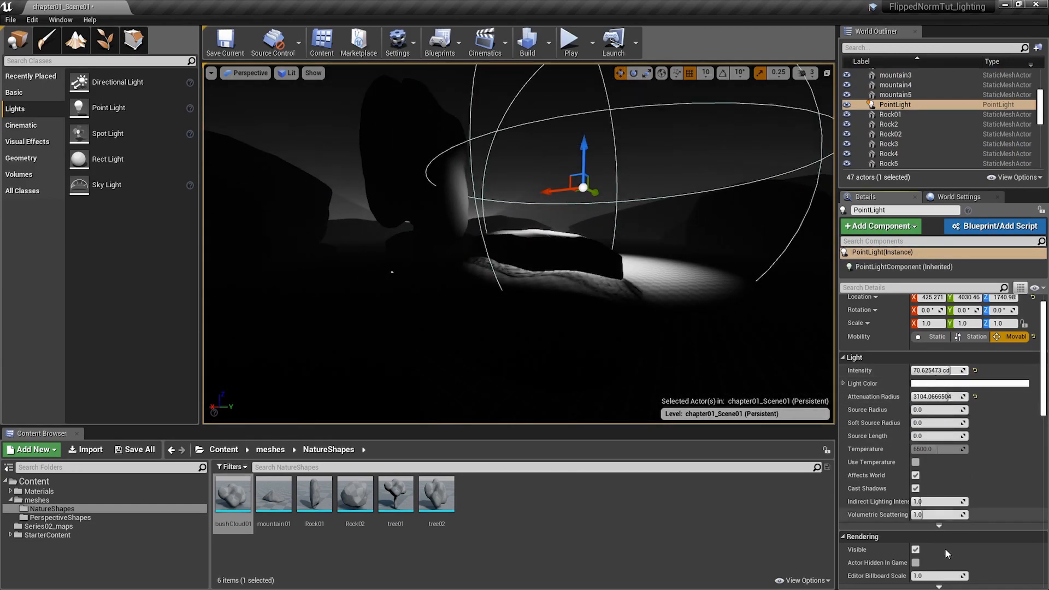
{"action": "scroll", "coordinate": [947, 549], "scroll_direction": "down", "scroll_amount": 8}
{"action": "scroll", "coordinate": [947, 549], "scroll_direction": "down", "scroll_amount": 3}
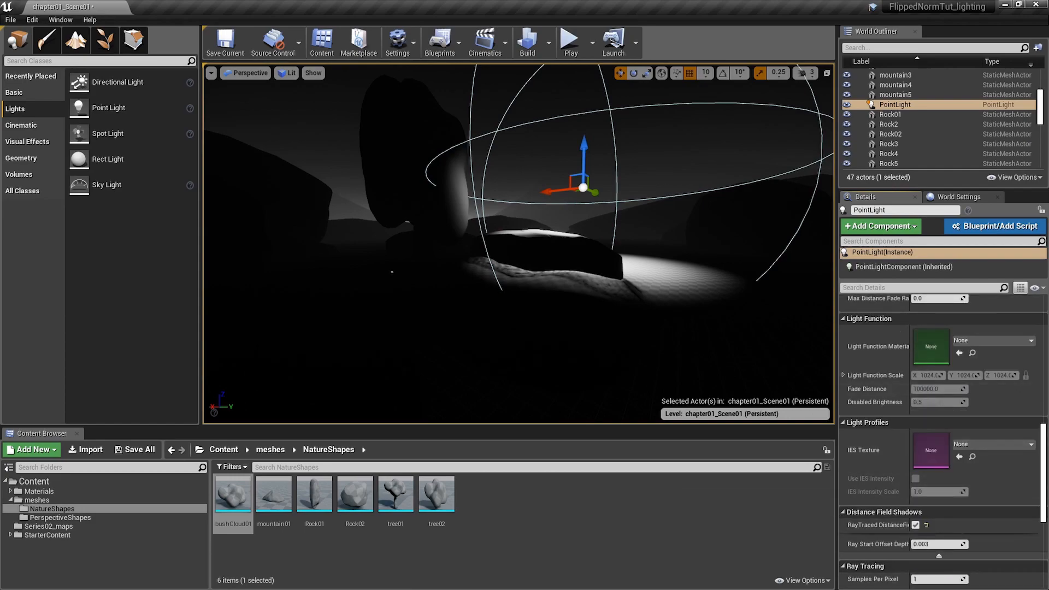
{"action": "left_click_drag", "start_coordinate": [579, 192], "coordinate": [608, 162], "text": "shift"}
{"action": "key", "text": "Escape"}
Switch the viewport to Unlit and move the box toward the low rock.
{"action": "left_click", "coordinate": [287, 73]}
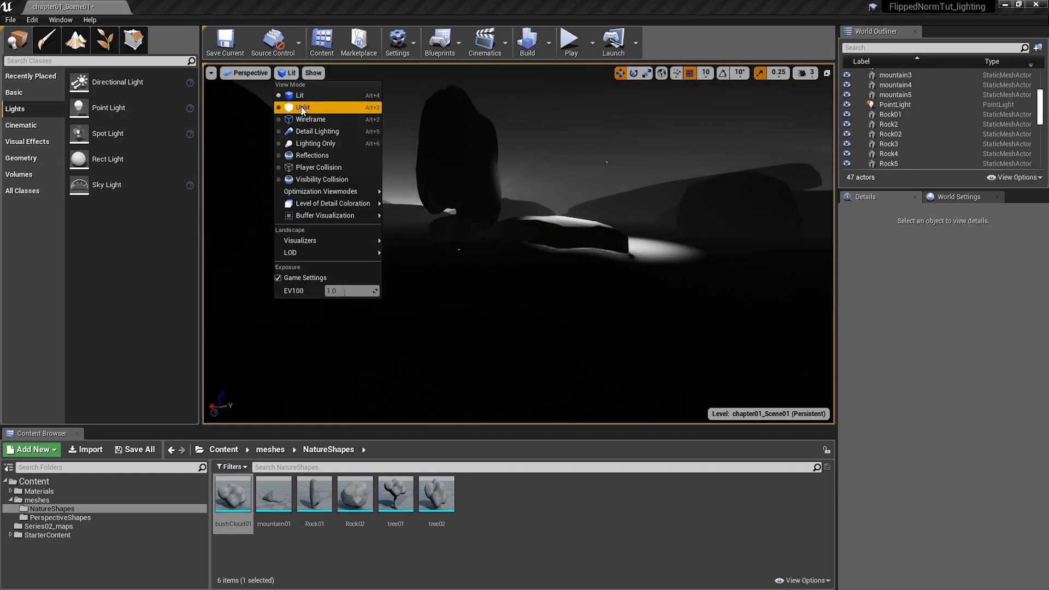
{"action": "left_click", "coordinate": [302, 108]}
{"action": "left_click", "coordinate": [376, 285]}
{"action": "left_click_drag", "start_coordinate": [350, 283], "coordinate": [594, 209]}
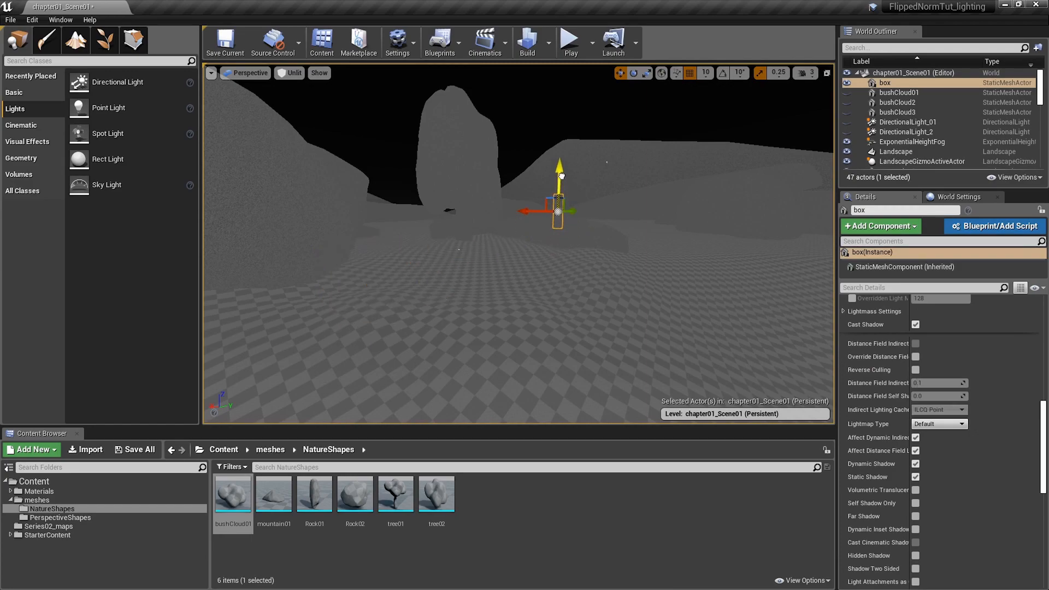
Return the viewport to Lit and place the box on top of the low rock.
{"action": "left_click", "coordinate": [294, 73]}
{"action": "left_click", "coordinate": [302, 96]}
{"action": "right_click_drag", "start_coordinate": [403, 173], "coordinate": [463, 260]}
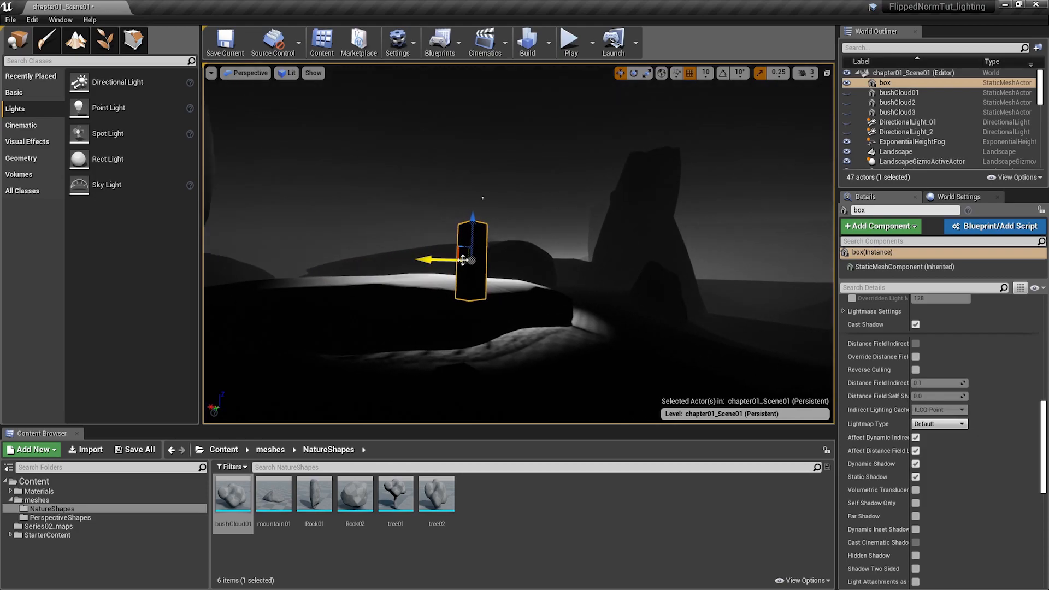
{"action": "left_click_drag", "start_coordinate": [471, 266], "coordinate": [439, 235]}
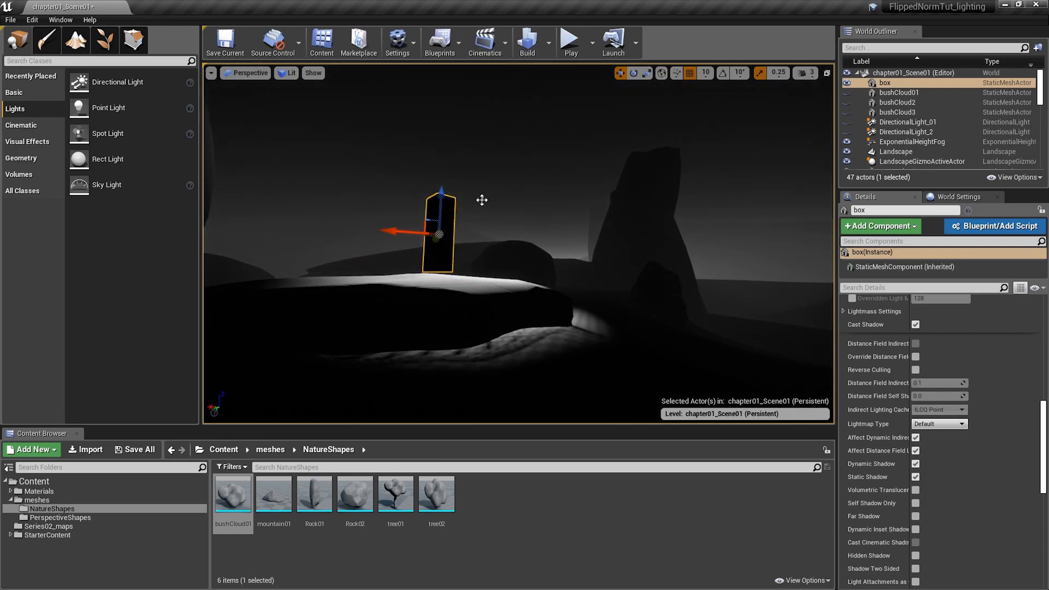
Move the point light to another rock group at about X -12139, Y 2801, Z -984.
{"action": "left_click", "coordinate": [483, 199]}
{"action": "left_click_drag", "start_coordinate": [485, 198], "coordinate": [574, 248]}
{"action": "mouse_move", "coordinate": [574, 248]}
{"action": "right_mouse_down"}
{"action": "mouse_move", "coordinate": [579, 270]}
{"action": "mouse_move", "coordinate": [591, 251]}
{"action": "right_mouse_up"}
{"action": "key", "text": "Escape"}
{"action": "mouse_move", "coordinate": [526, 254]}
{"action": "right_mouse_down"}
{"action": "mouse_move", "coordinate": [509, 255]}
{"action": "mouse_move", "coordinate": [526, 241]}
{"action": "mouse_move", "coordinate": [525, 255]}
{"action": "right_mouse_up"}
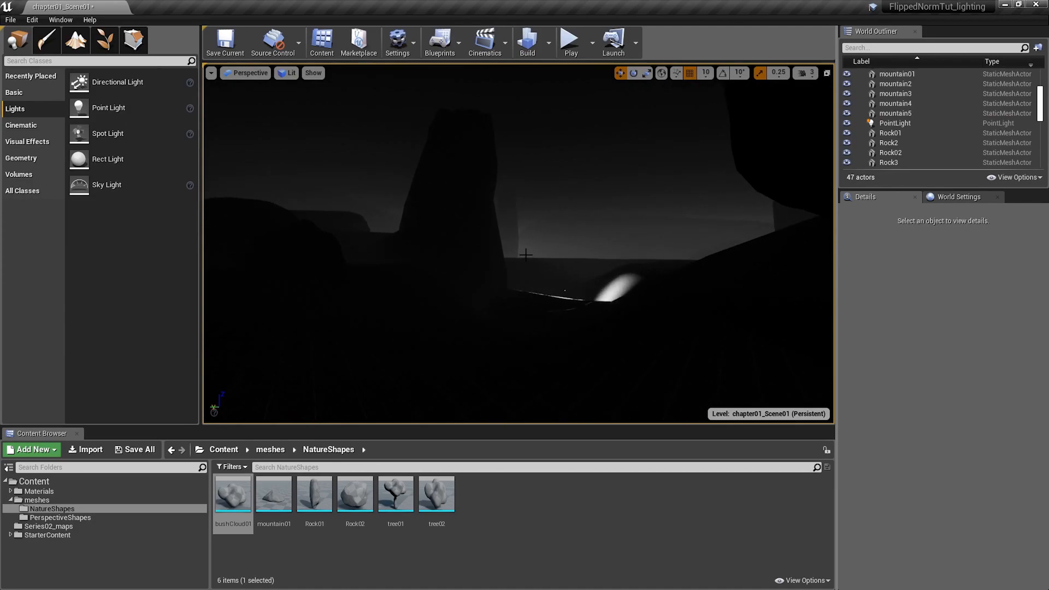
Raise the point light's intensity to about 83.9 cd and attenuation radius to about 4212, and lower the light to about Z -1184.
{"action": "left_click", "coordinate": [563, 290]}
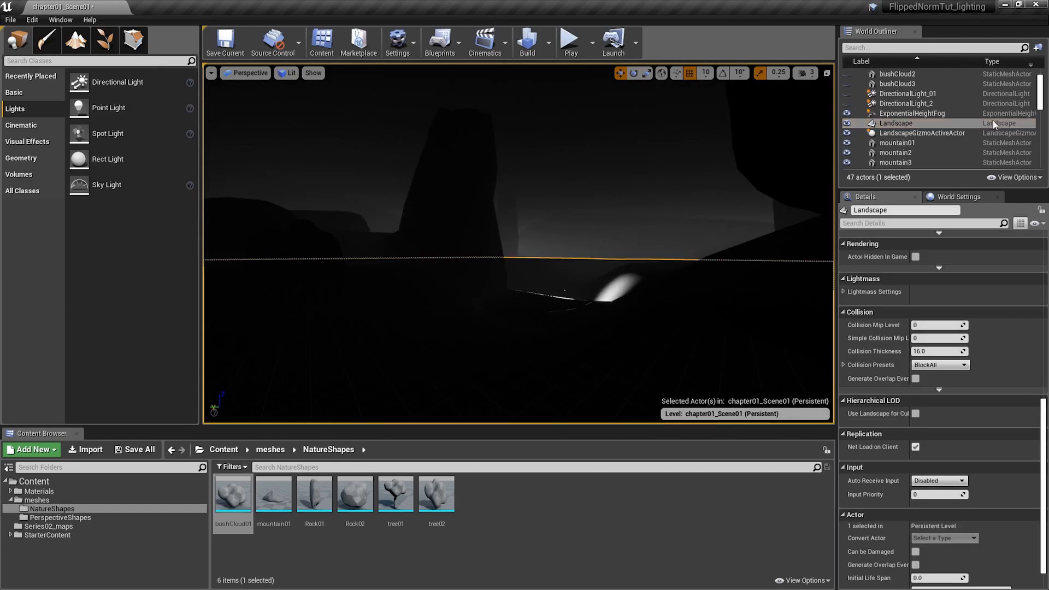
{"action": "scroll", "coordinate": [993, 118], "scroll_direction": "down", "scroll_amount": 3}
{"action": "left_click", "coordinate": [955, 87]}
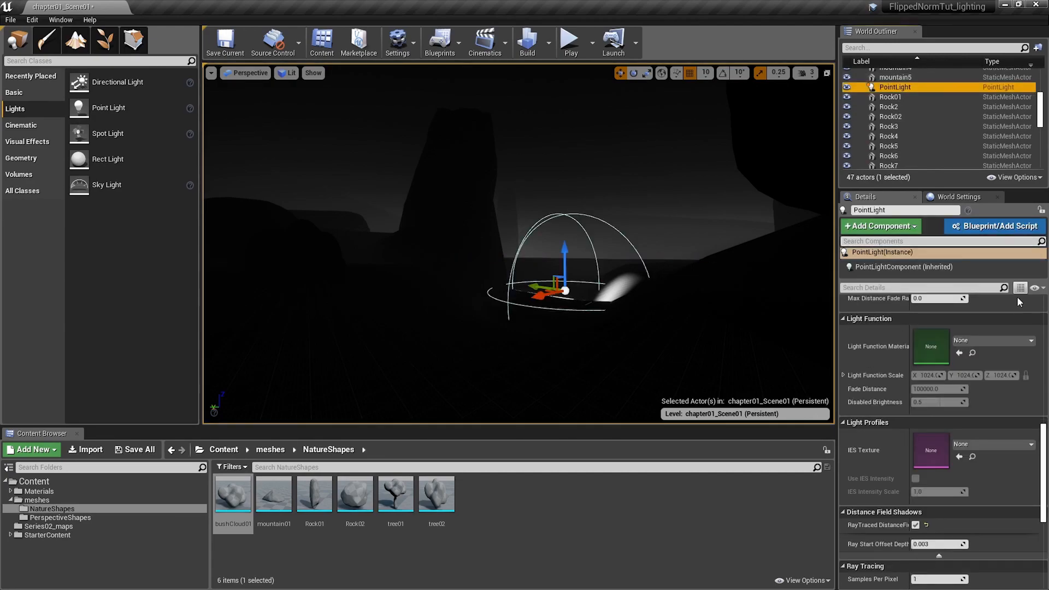
{"action": "scroll", "coordinate": [1000, 387], "scroll_direction": "up", "scroll_amount": 5}
{"action": "left_click_drag", "start_coordinate": [945, 387], "coordinate": [959, 414]}
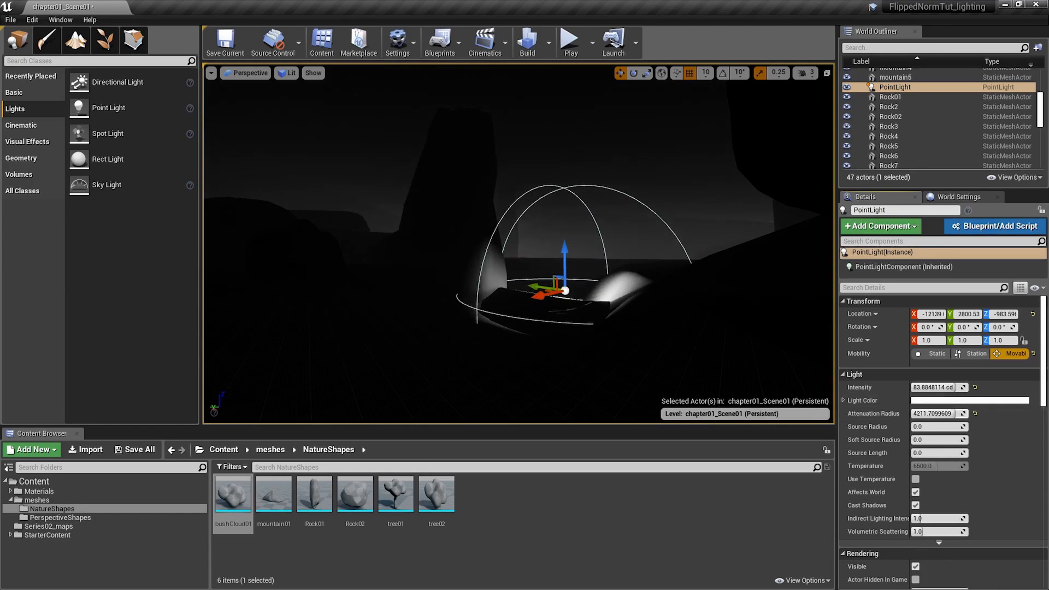
{"action": "left_click_drag", "start_coordinate": [561, 256], "coordinate": [562, 260]}
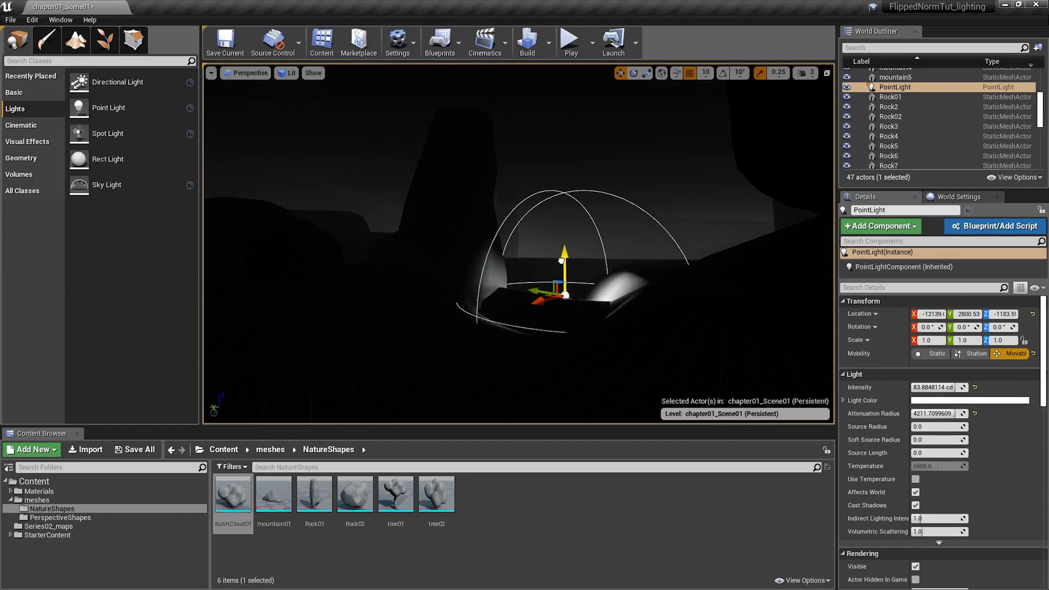
{"action": "key", "text": "Escape"}
Shift the point light slightly lower behind the low rock.
{"action": "mouse_move", "coordinate": [519, 243]}
{"action": "right_mouse_down"}
{"action": "mouse_move", "coordinate": [546, 241]}
{"action": "mouse_move", "coordinate": [519, 235]}
{"action": "right_mouse_up"}
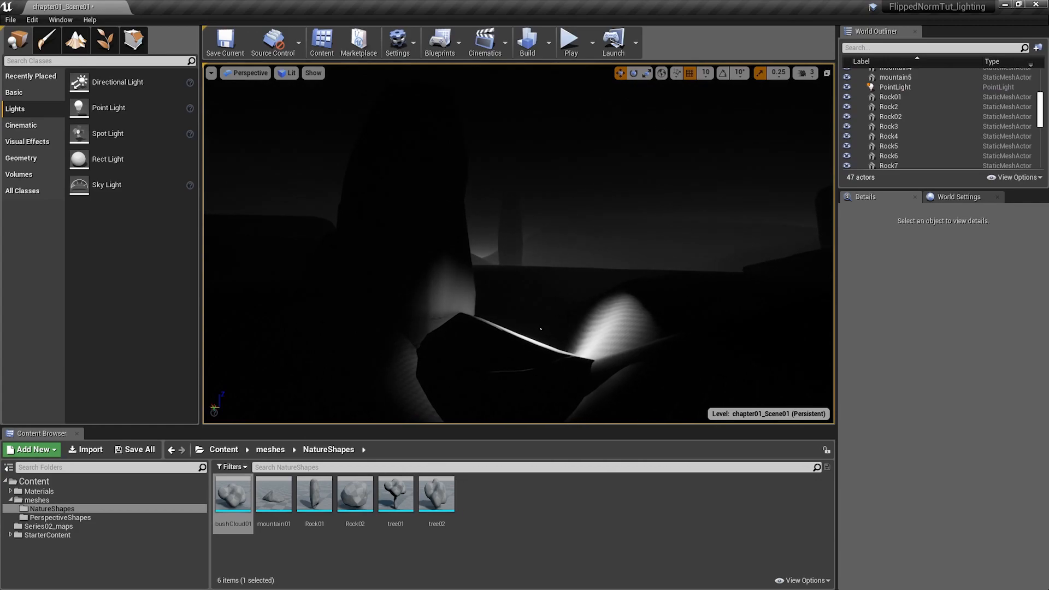
{"action": "left_click", "coordinate": [541, 328]}
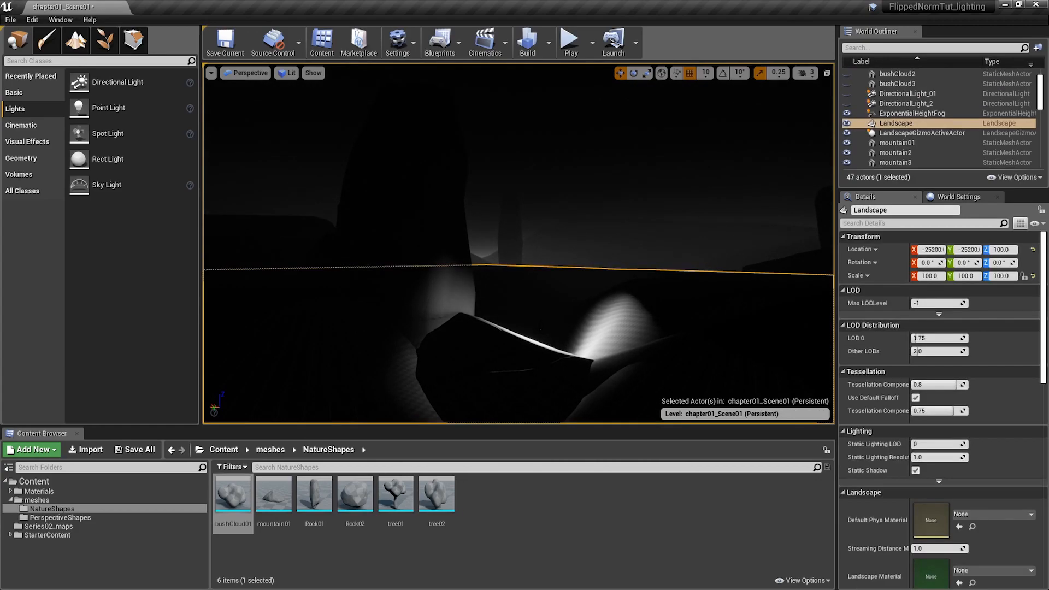
{"action": "scroll", "coordinate": [957, 100], "scroll_direction": "down", "scroll_amount": 3}
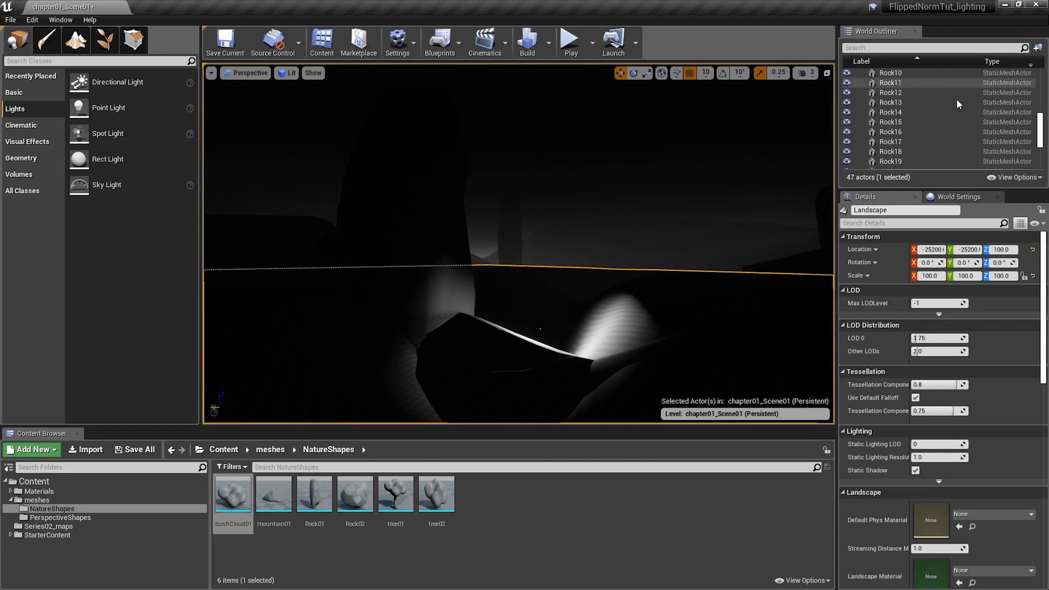
{"action": "left_click", "coordinate": [914, 141]}
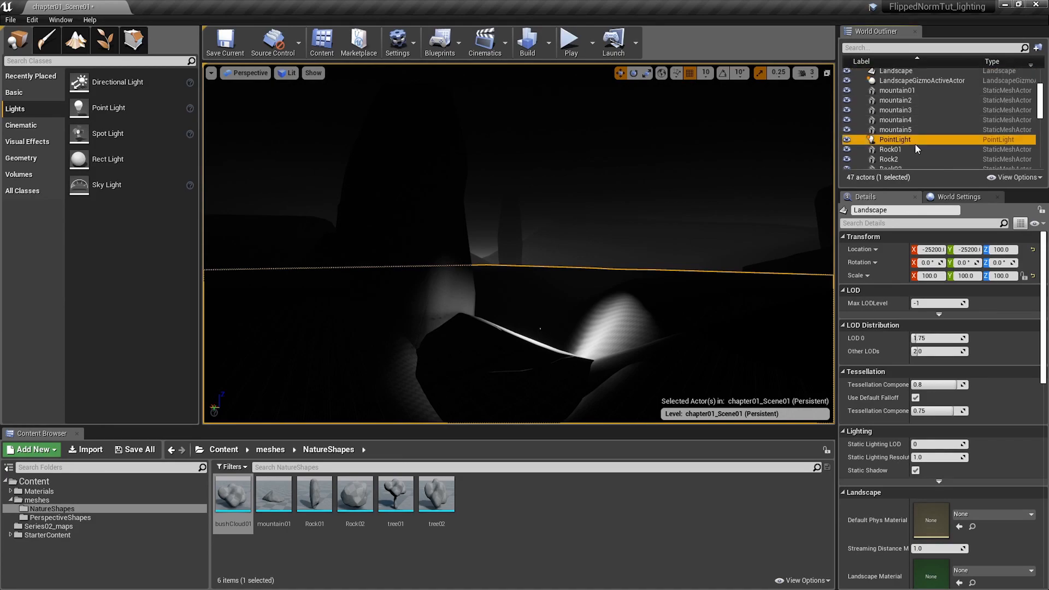
{"action": "mouse_move", "coordinate": [535, 288]}
{"action": "left_mouse_down"}
{"action": "mouse_move", "coordinate": [520, 323]}
{"action": "mouse_move", "coordinate": [523, 303]}
{"action": "left_mouse_up"}
Lower Rock20, the low rock in front of the point light, to about Z -3744.
{"action": "left_click", "coordinate": [513, 350]}
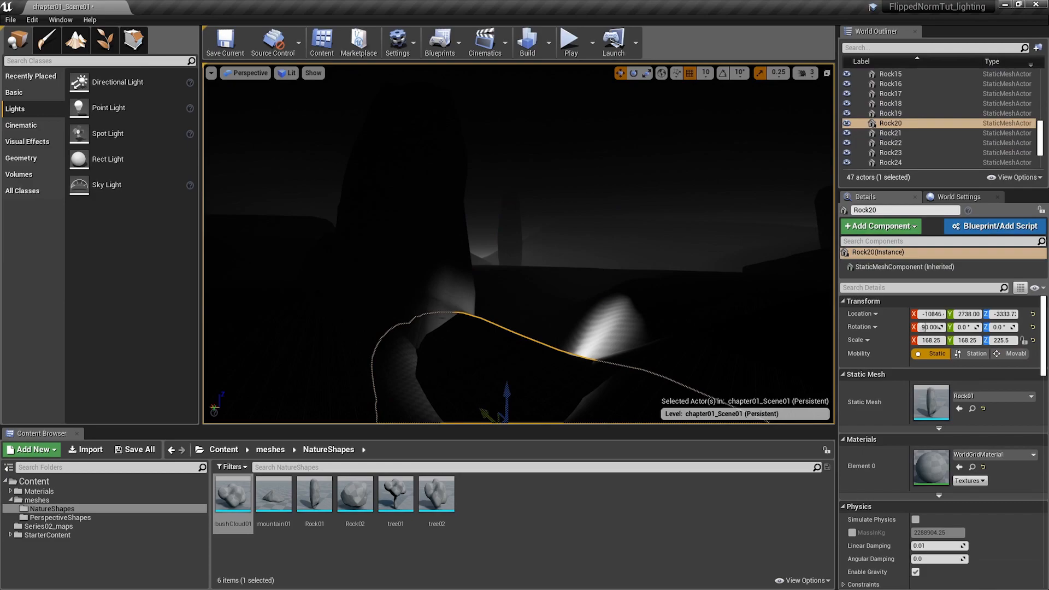
{"action": "left_click_drag", "start_coordinate": [501, 394], "coordinate": [484, 423]}
{"action": "right_click_drag", "start_coordinate": [484, 421], "coordinate": [512, 390]}
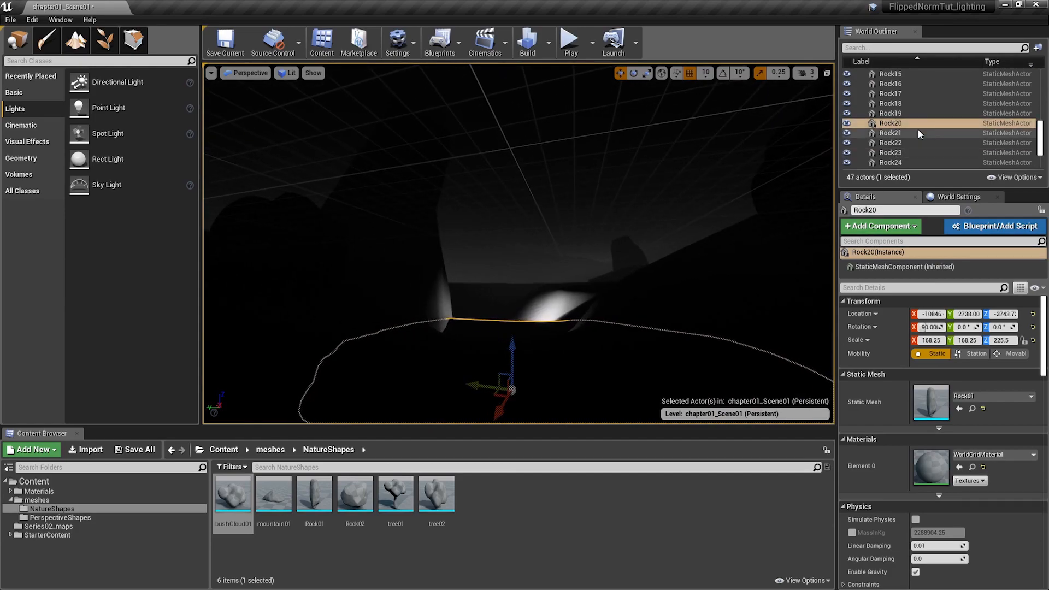
Move the point light behind the lowered rock to about X -11929, Y 3655, Z -1672.
{"action": "scroll", "coordinate": [917, 129], "scroll_direction": "up", "scroll_amount": 6}
{"action": "left_click", "coordinate": [902, 93]}
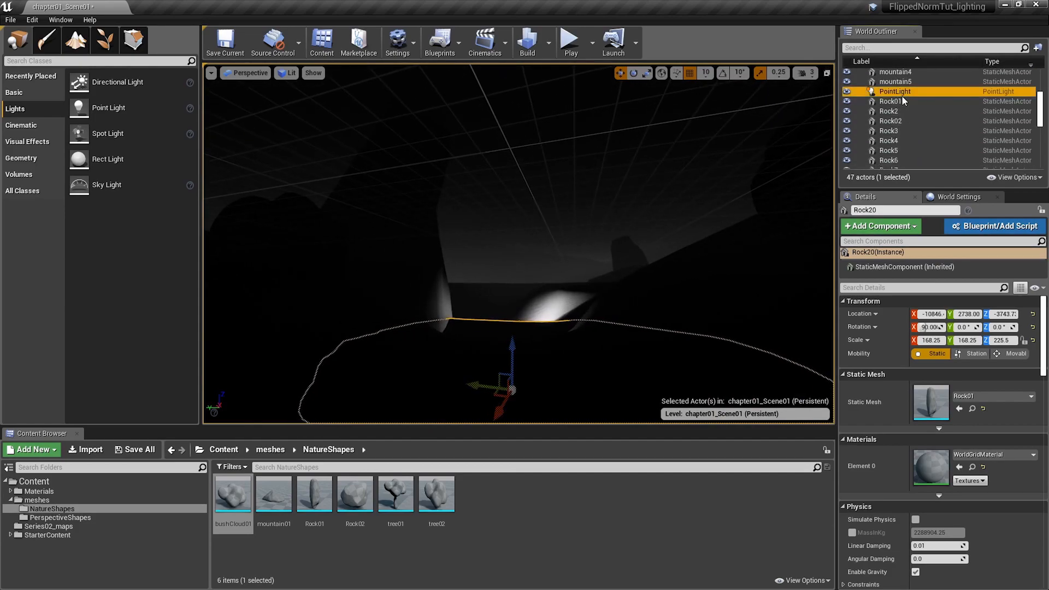
{"action": "left_click_drag", "start_coordinate": [516, 321], "coordinate": [496, 324]}
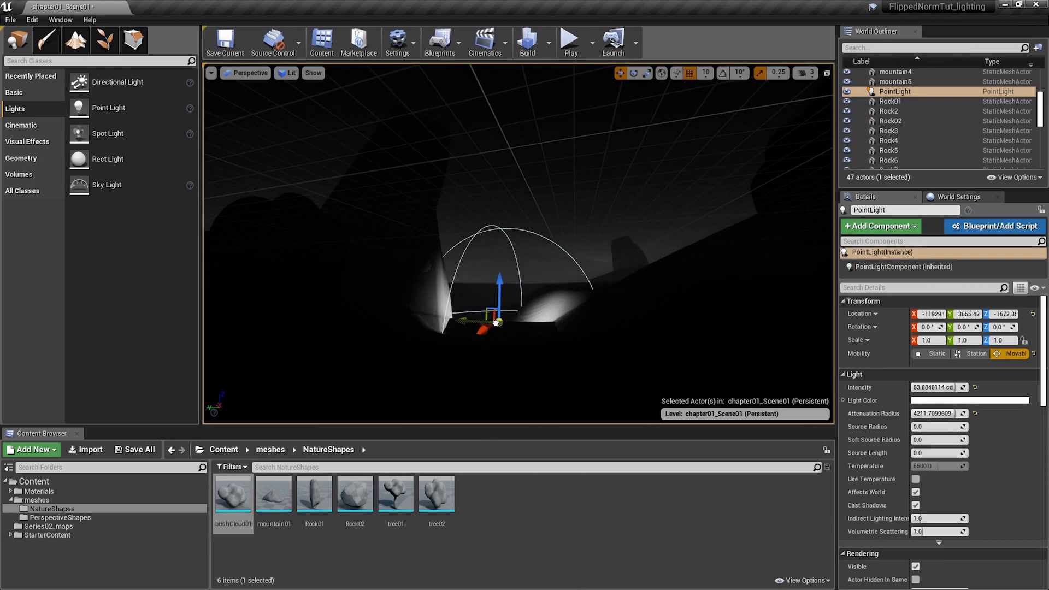
{"action": "right_click_drag", "start_coordinate": [499, 322], "coordinate": [432, 345]}
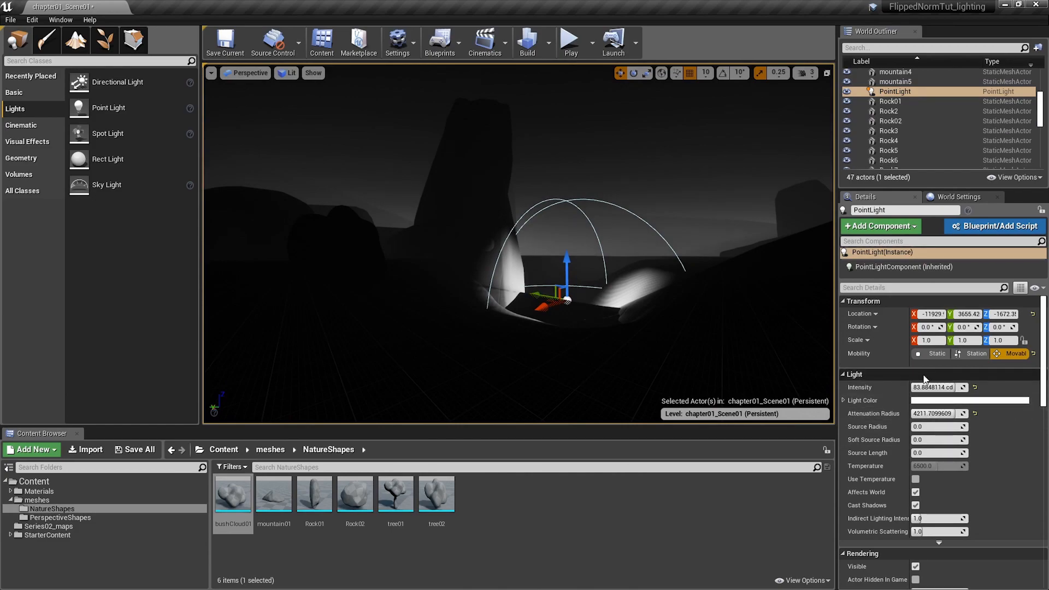
Add a spot light above the foreground box with intensity 5 cd and attenuation radius 16384.
{"action": "right_click_drag", "start_coordinate": [637, 248], "coordinate": [568, 285]}
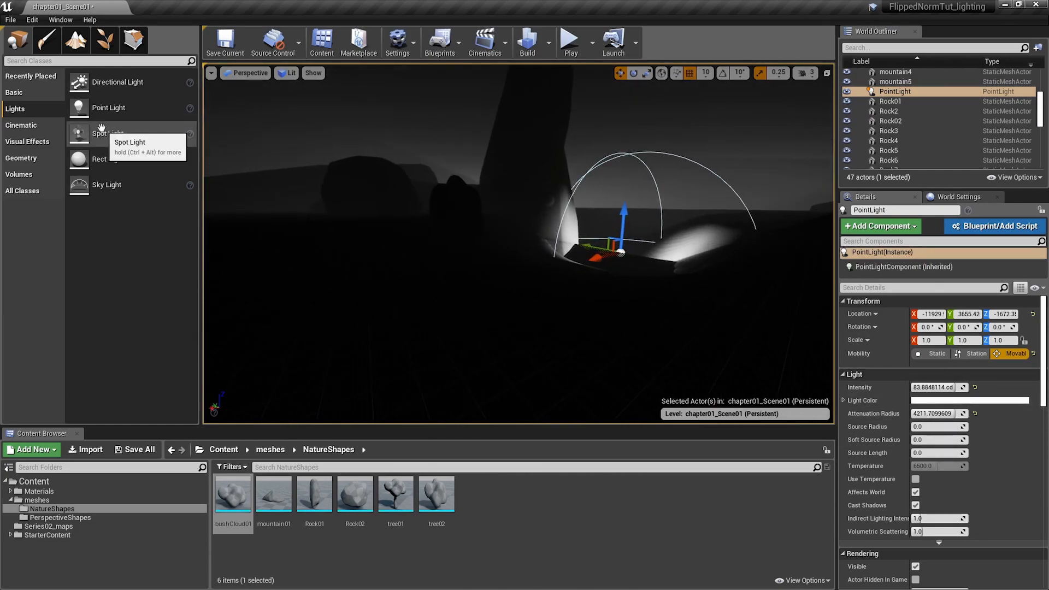
{"action": "left_click_drag", "start_coordinate": [100, 127], "coordinate": [344, 287]}
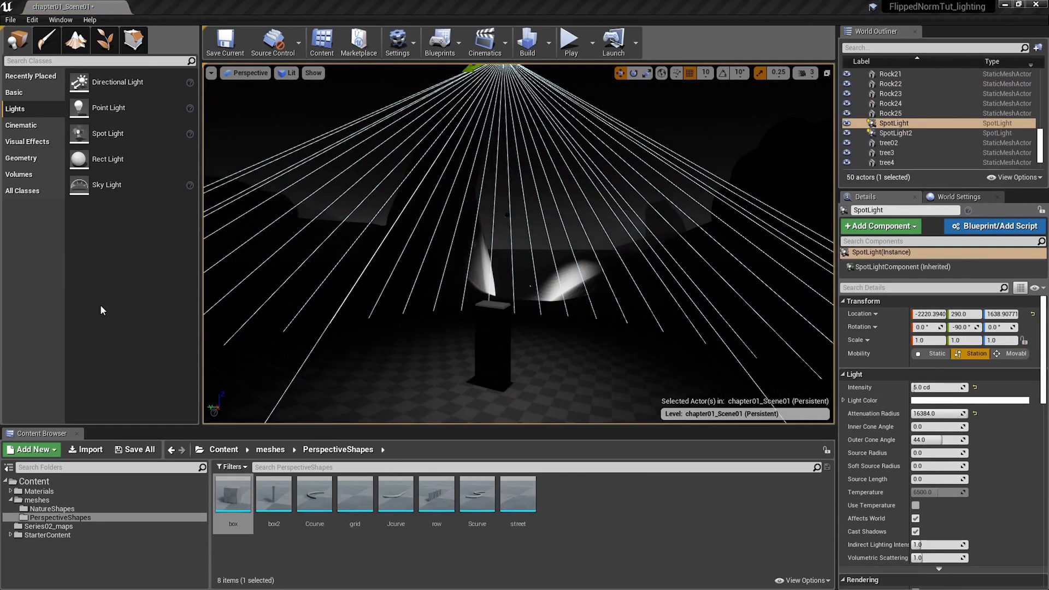
{"action": "right_click_drag", "start_coordinate": [518, 243], "coordinate": [511, 218]}
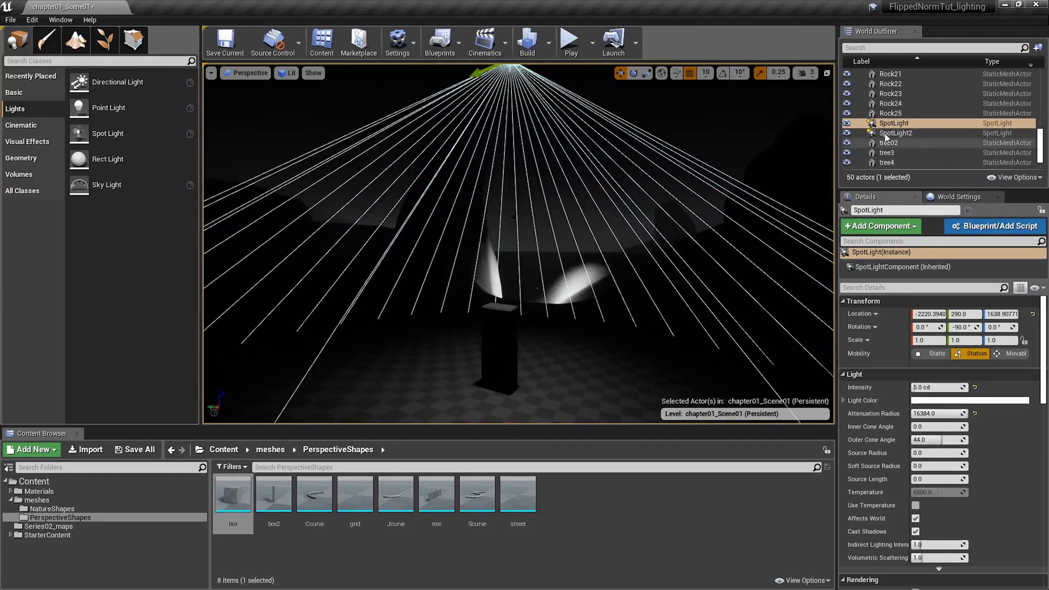
Attach SpotLight to the box actor as its child.
{"action": "mouse_move", "coordinate": [898, 78]}
{"action": "left_mouse_down"}
{"action": "mouse_move", "coordinate": [891, 58]}
{"action": "mouse_move", "coordinate": [893, 68]}
{"action": "mouse_move", "coordinate": [907, 66]}
{"action": "mouse_move", "coordinate": [889, 71]}
{"action": "left_mouse_up"}
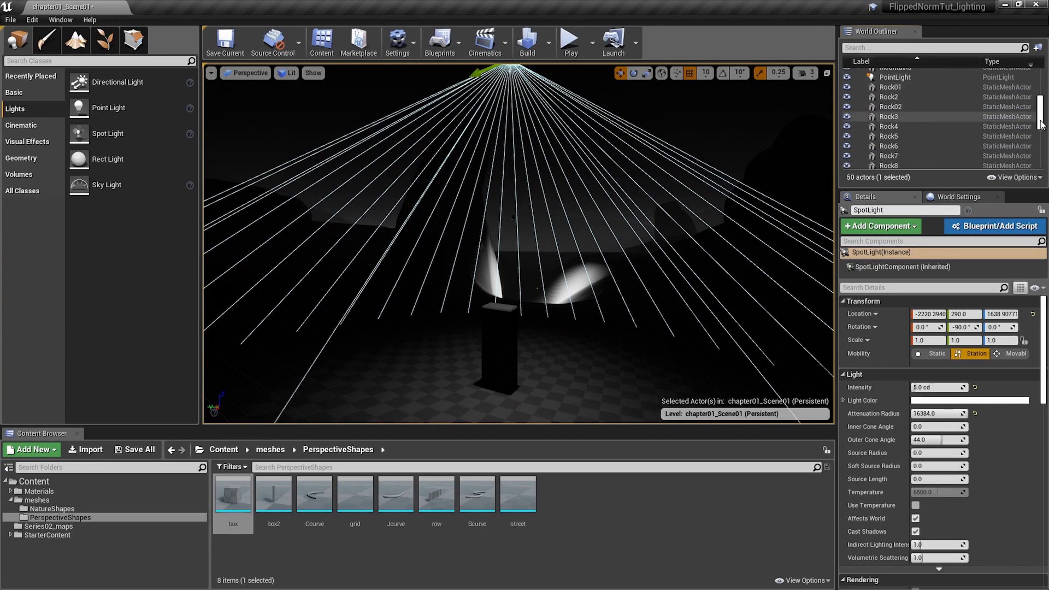
{"action": "scroll", "coordinate": [972, 135], "scroll_direction": "down", "scroll_amount": 5}
{"action": "scroll", "coordinate": [891, 96], "scroll_direction": "up", "scroll_amount": 8}
{"action": "scroll", "coordinate": [900, 111], "scroll_direction": "down", "scroll_amount": 5}
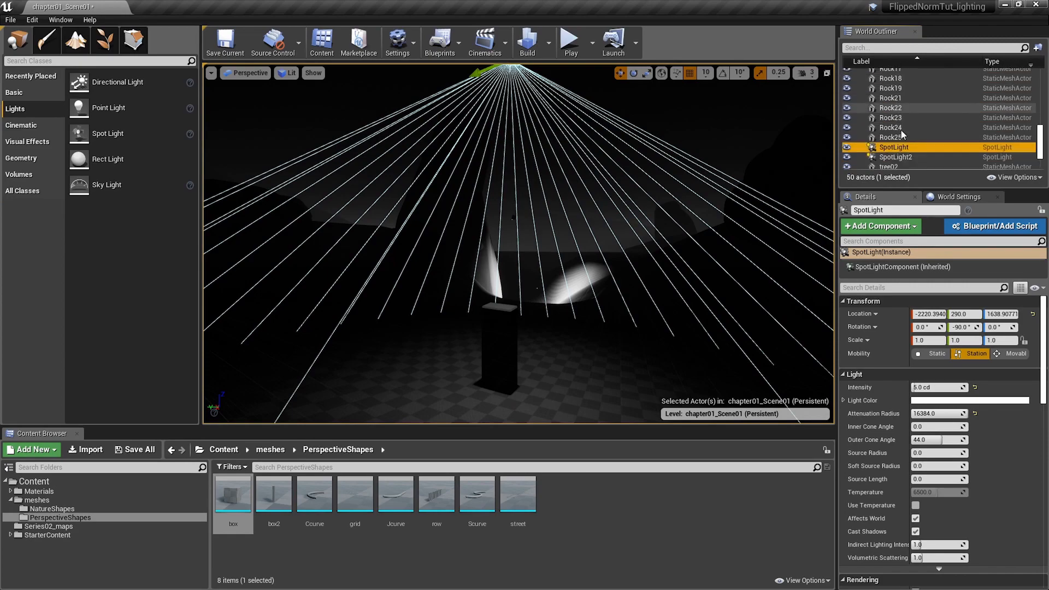
{"action": "left_click_drag", "start_coordinate": [900, 147], "coordinate": [894, 82]}
{"action": "scroll", "coordinate": [893, 117], "scroll_direction": "up", "scroll_amount": 10}
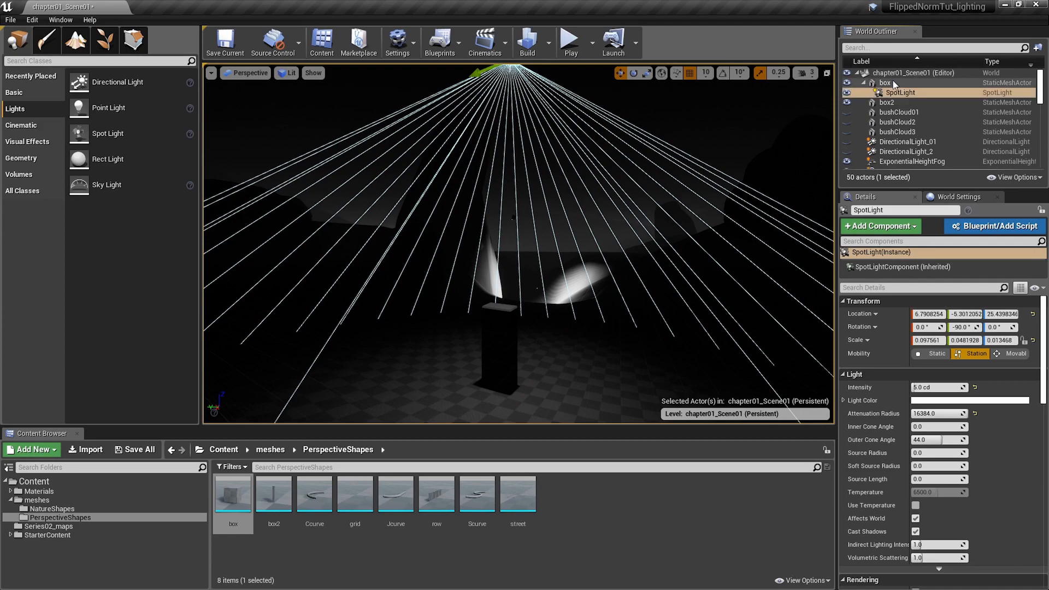
Move the box with its attached spot light to about X -2471, Y 521, Z -100.
{"action": "left_click", "coordinate": [481, 364]}
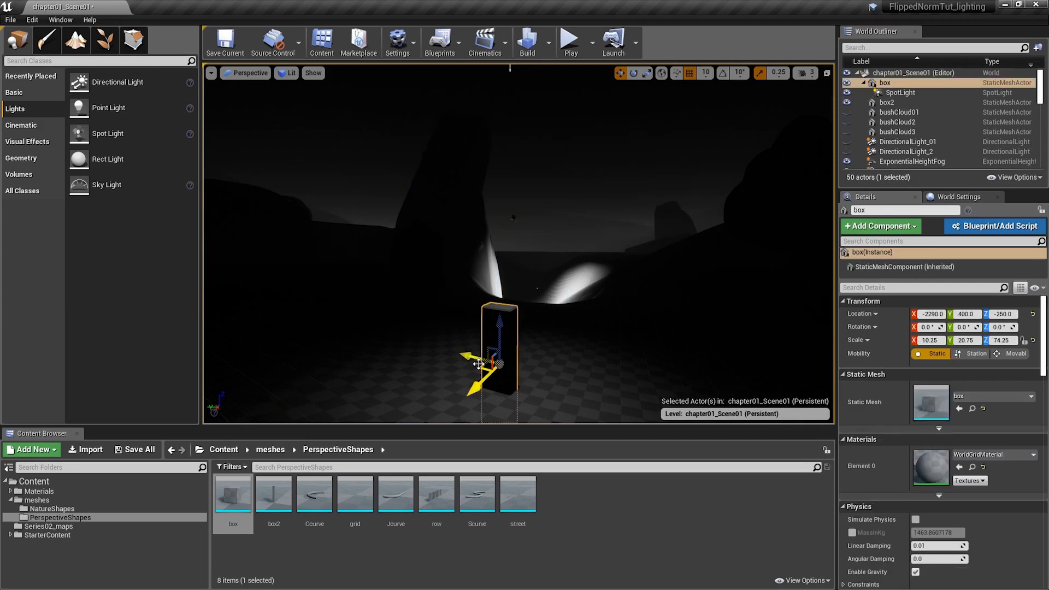
{"action": "mouse_move", "coordinate": [464, 356]}
{"action": "left_mouse_down"}
{"action": "mouse_move", "coordinate": [232, 284]}
{"action": "mouse_move", "coordinate": [528, 358]}
{"action": "mouse_move", "coordinate": [457, 353]}
{"action": "mouse_move", "coordinate": [455, 378]}
{"action": "mouse_move", "coordinate": [484, 336]}
{"action": "mouse_move", "coordinate": [462, 377]}
{"action": "mouse_move", "coordinate": [484, 336]}
{"action": "mouse_move", "coordinate": [459, 368]}
{"action": "mouse_move", "coordinate": [494, 341]}
{"action": "mouse_move", "coordinate": [473, 356]}
{"action": "left_mouse_up"}
{"action": "right_click_drag", "start_coordinate": [473, 357], "coordinate": [535, 355]}
{"action": "key", "text": "Escape"}
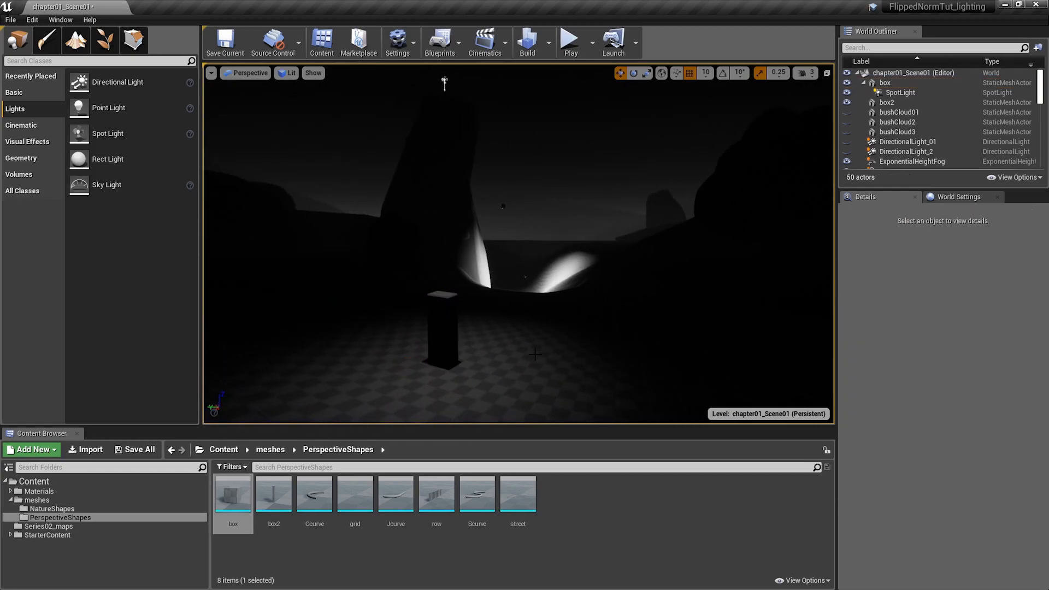
{"action": "left_click", "coordinate": [440, 336]}
{"action": "left_click_drag", "start_coordinate": [438, 342], "coordinate": [446, 320]}
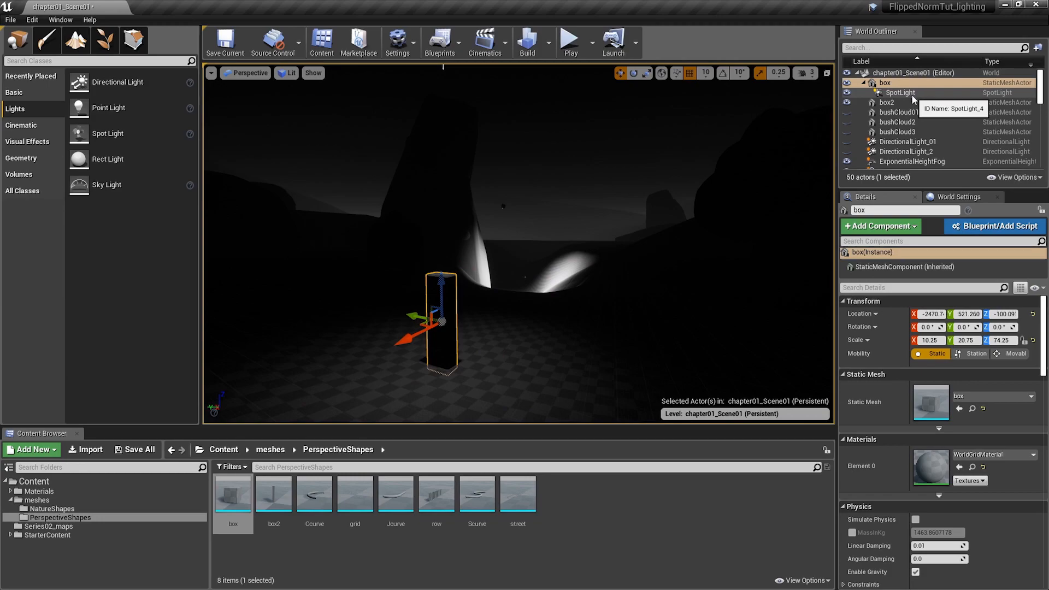
Make bushCloud01, bushCloud2 and bushCloud3 visible, and briefly turn DirectionalLight_01 on and off.
{"action": "left_click", "coordinate": [847, 112]}
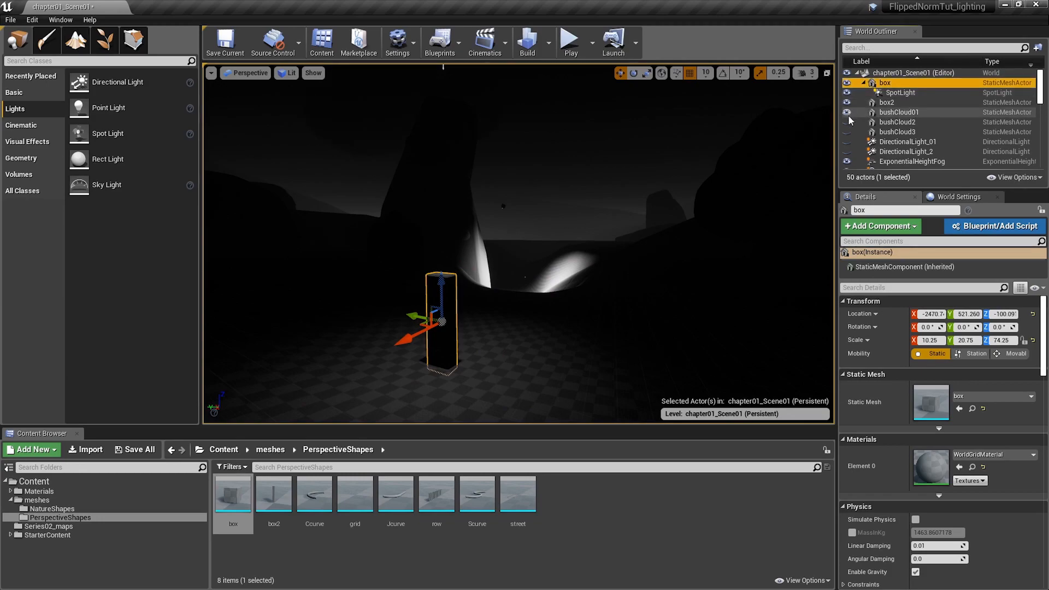
{"action": "left_click", "coordinate": [846, 121]}
{"action": "left_click", "coordinate": [846, 132]}
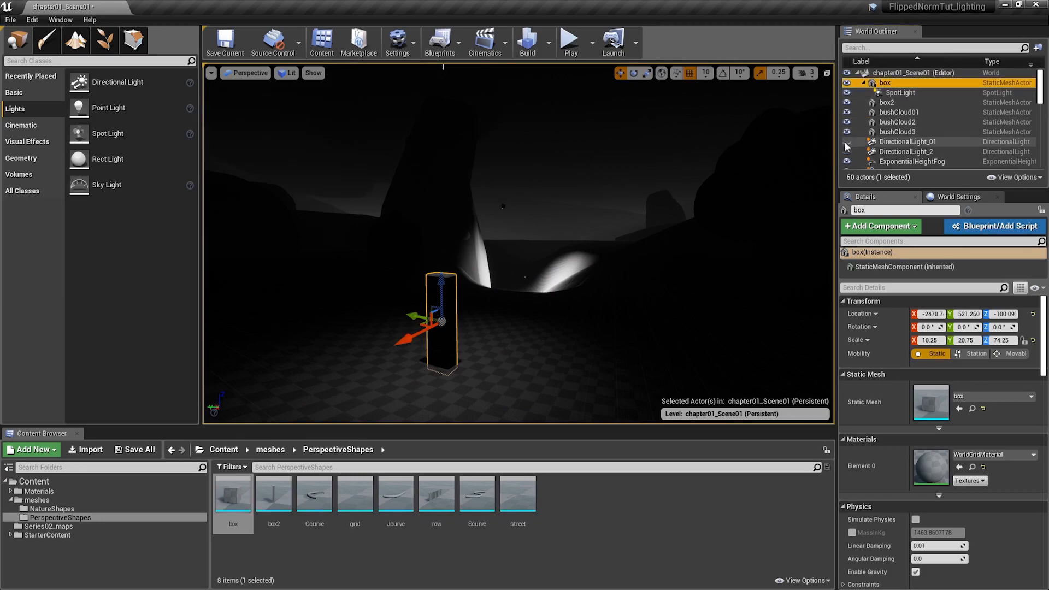
{"action": "left_click", "coordinate": [846, 142]}
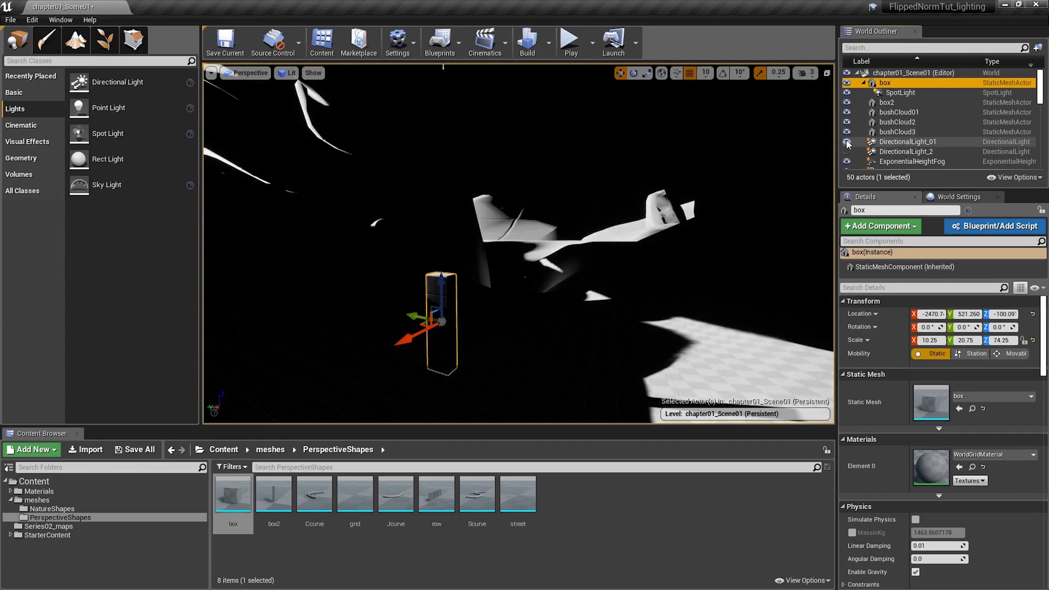
{"action": "left_click", "coordinate": [846, 142]}
Delete the old SpotLight2 from the level.
{"action": "right_click_drag", "start_coordinate": [601, 245], "coordinate": [626, 247]}
{"action": "key", "text": "g"}
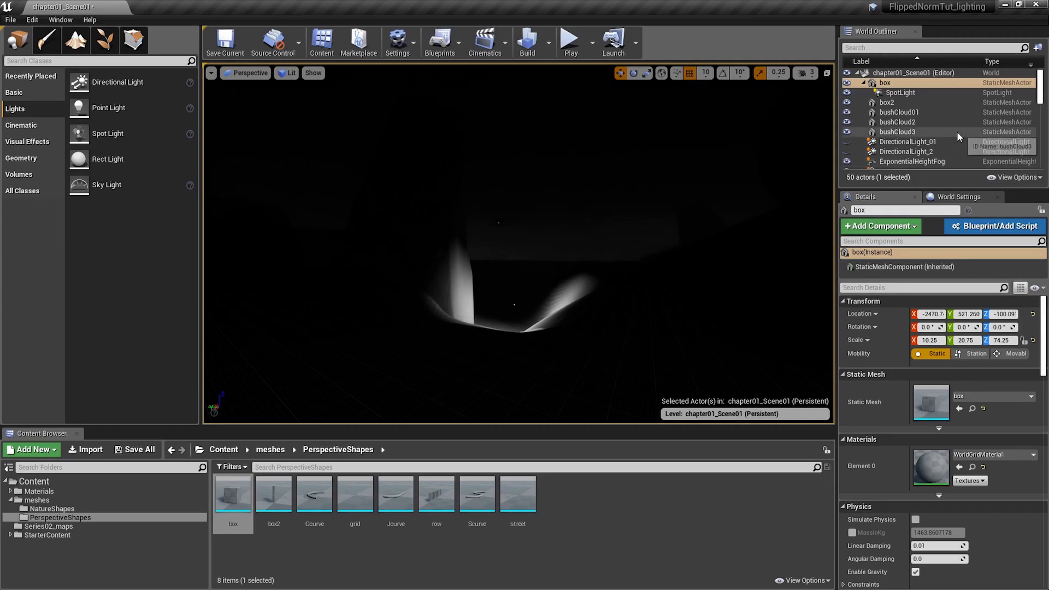
{"action": "scroll", "coordinate": [956, 131], "scroll_direction": "down", "scroll_amount": 10}
{"action": "left_click", "coordinate": [933, 104], "text": "ctrl"}
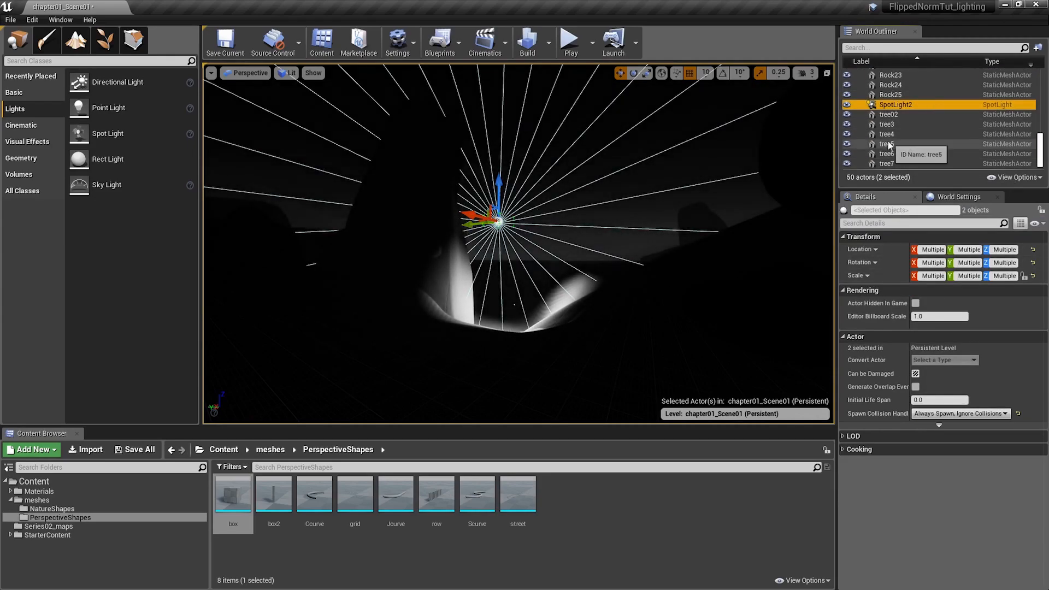
{"action": "key", "text": "Delete"}
Add a new spot light near X -16027, Y 5893, Z 2164, rotated nearly horizontal, with intensity 160 cd and attenuation radius 16384.
{"action": "left_click_drag", "start_coordinate": [80, 134], "coordinate": [453, 225]}
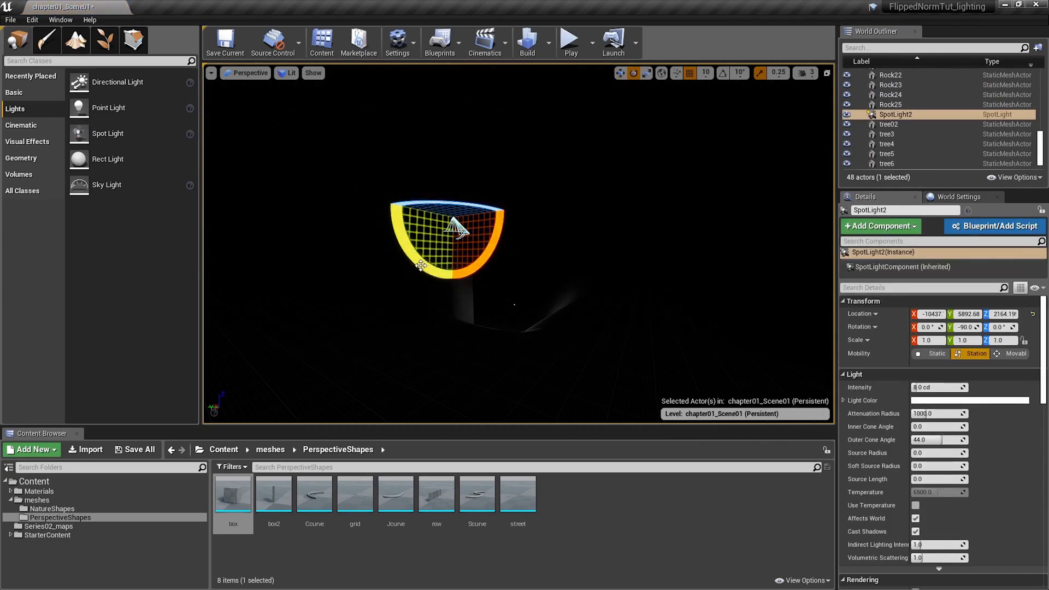
{"action": "left_click_drag", "start_coordinate": [421, 265], "coordinate": [386, 202]}
{"action": "key", "text": "w"}
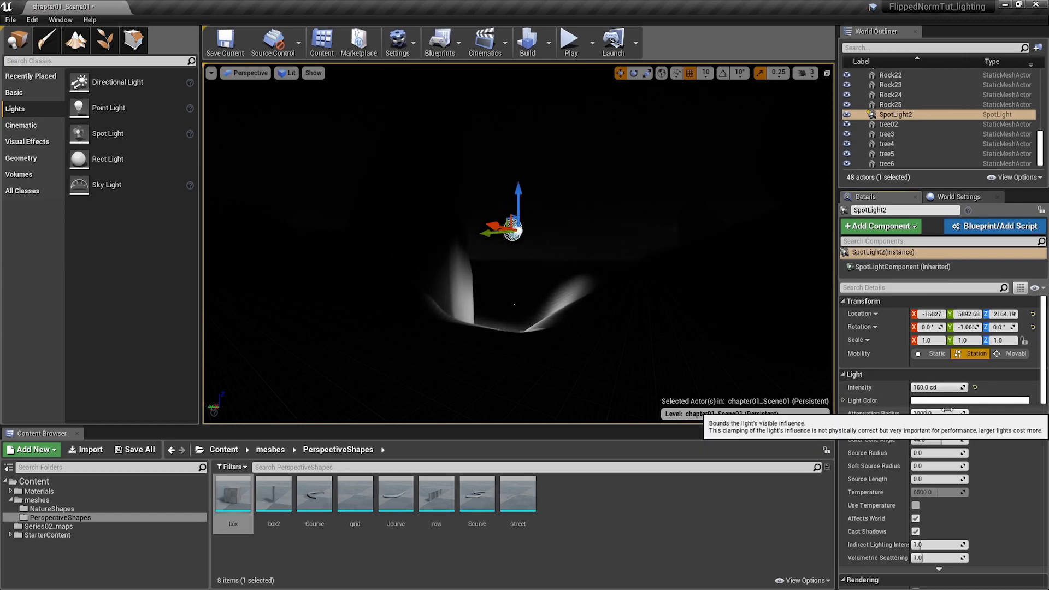
{"action": "left_click_drag", "start_coordinate": [953, 409], "coordinate": [948, 411]}
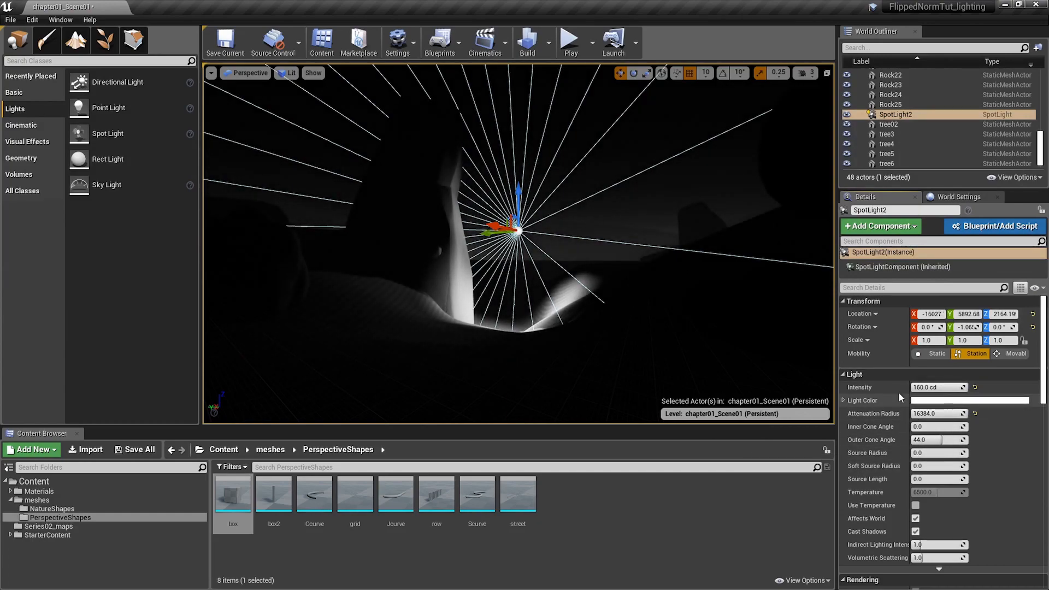
Move the new spot light farther back to about X -18947 and set its intensity to 1600 cd.
{"action": "left_click_drag", "start_coordinate": [497, 224], "coordinate": [523, 234]}
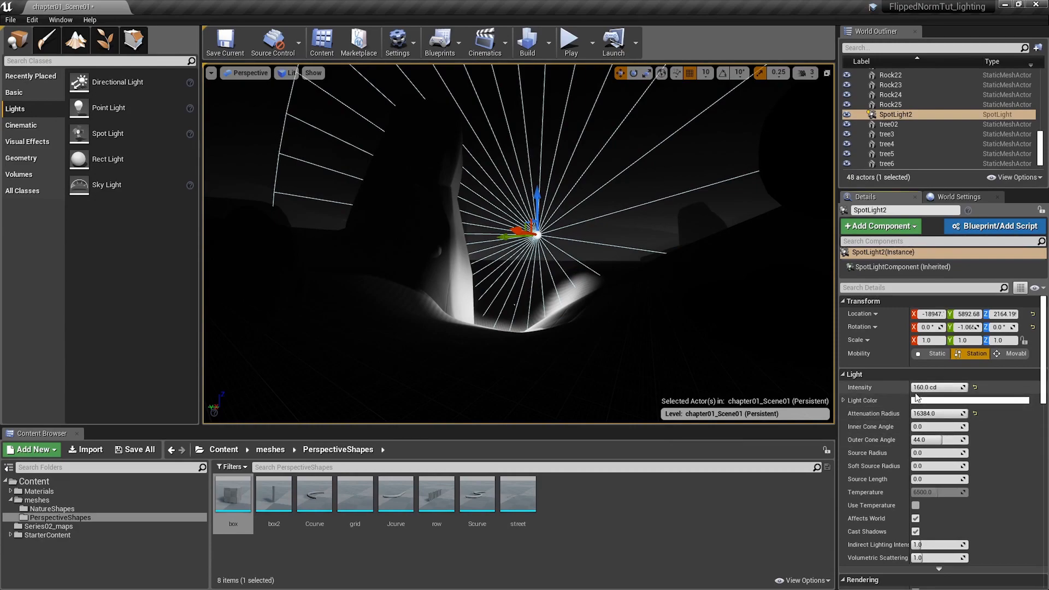
{"action": "type", "text": "0"}
{"action": "key", "text": "Return"}
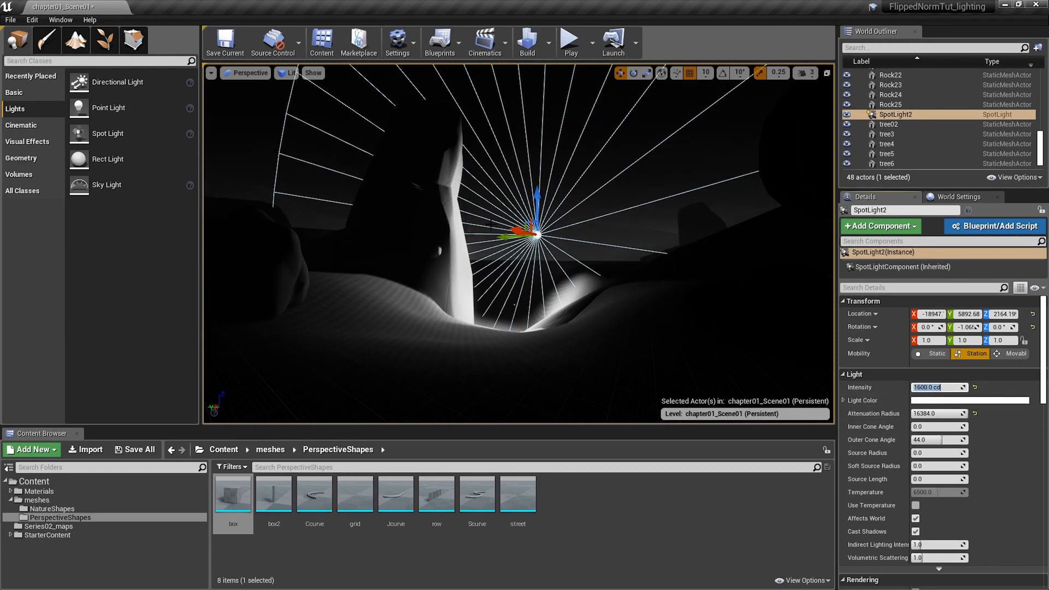
Try other positions and rotations for the spot light behind the valley to rim-light the tall rock.
{"action": "left_click_drag", "start_coordinate": [515, 229], "coordinate": [492, 241]}
{"action": "left_click", "coordinate": [518, 268]}
{"action": "right_click_drag", "start_coordinate": [519, 269], "coordinate": [514, 244]}
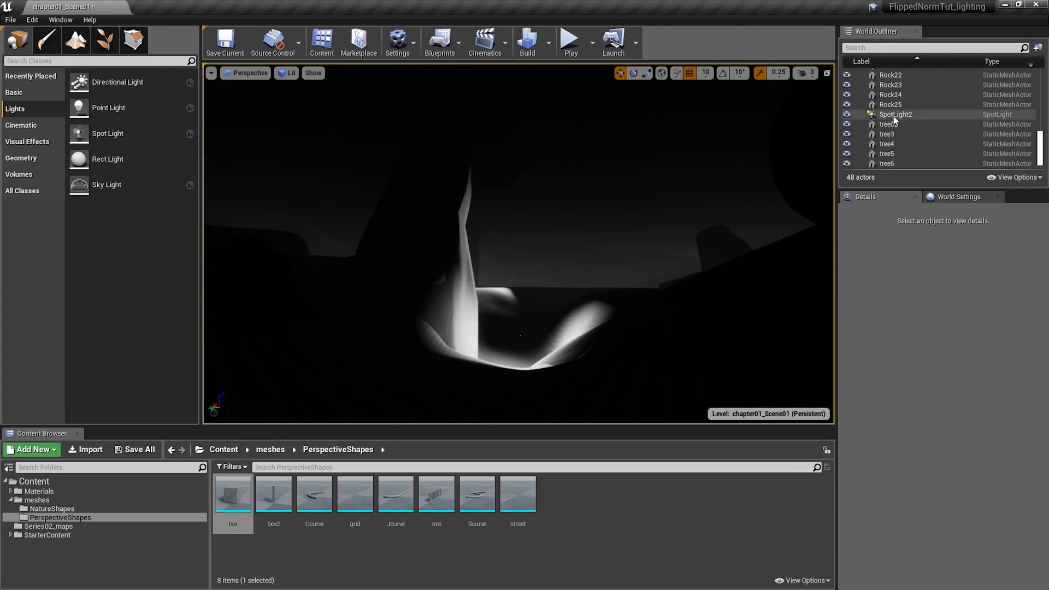
{"action": "left_click_drag", "start_coordinate": [495, 271], "coordinate": [522, 246]}
{"action": "key", "text": "e"}
{"action": "key", "text": "Escape"}
{"action": "left_click", "coordinate": [520, 267]}
{"action": "key", "text": "w"}
{"action": "left_click_drag", "start_coordinate": [498, 281], "coordinate": [480, 281]}
{"action": "key", "text": "Escape"}
{"action": "right_click_drag", "start_coordinate": [480, 281], "coordinate": [453, 295]}
{"action": "key", "text": "ctrl+z"}
Bring the spot light above the foreground to about X -4128, Y 1720, Z 3811 and rotate it to shine down across the ground.
{"action": "right_click_drag", "start_coordinate": [609, 274], "coordinate": [525, 275]}
{"action": "left_click_drag", "start_coordinate": [609, 275], "coordinate": [372, 199]}
{"action": "key", "text": "e"}
{"action": "left_click_drag", "start_coordinate": [435, 179], "coordinate": [491, 196]}
{"action": "left_click_drag", "start_coordinate": [416, 160], "coordinate": [412, 183]}
{"action": "key", "text": "e"}
{"action": "left_click_drag", "start_coordinate": [408, 239], "coordinate": [399, 163]}
{"action": "right_click_drag", "start_coordinate": [399, 163], "coordinate": [505, 167]}
{"action": "left_click_drag", "start_coordinate": [366, 108], "coordinate": [529, 117]}
{"action": "key", "text": "e"}
{"action": "left_click_drag", "start_coordinate": [509, 156], "coordinate": [580, 97]}
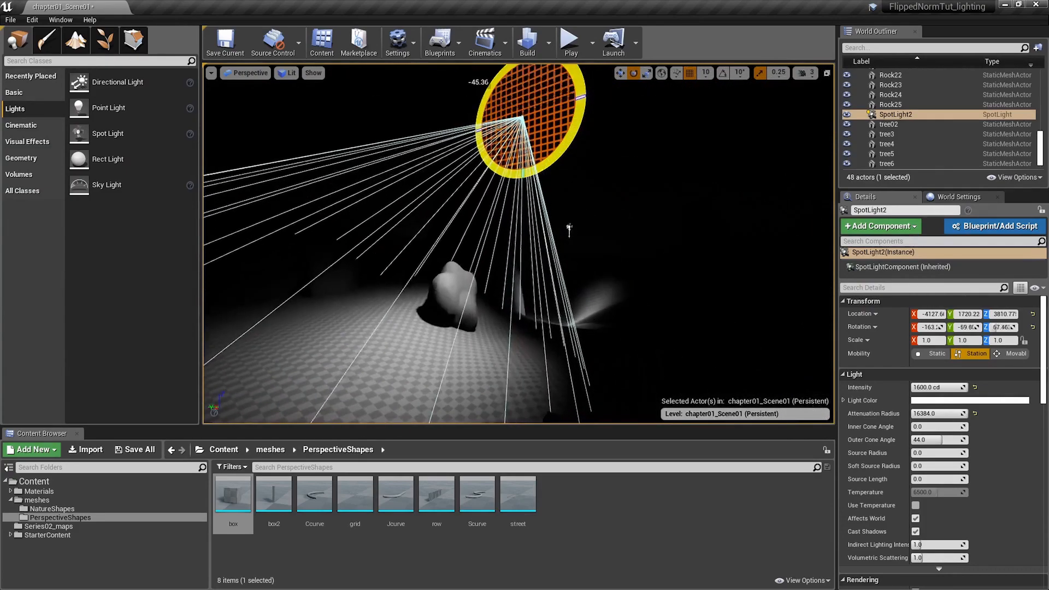
Move the spot light to about X -6207, Y -1929, Z 4761 and widen its outer cone angle to about 71.8.
{"action": "left_click_drag", "start_coordinate": [523, 117], "coordinate": [759, 69]}
{"action": "right_click_drag", "start_coordinate": [706, 192], "coordinate": [755, 186]}
{"action": "key", "text": "Escape"}
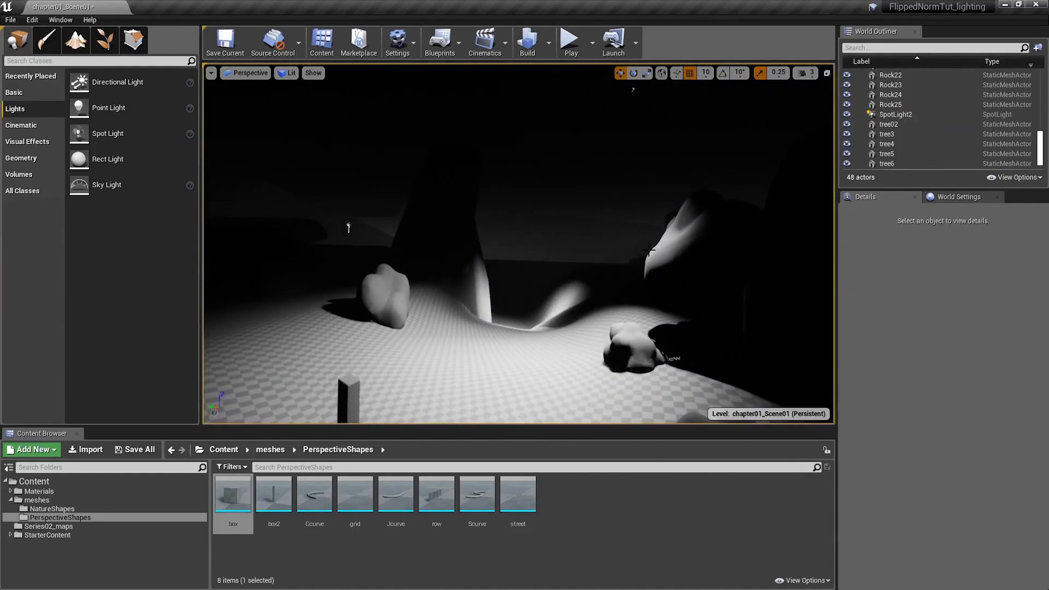
{"action": "left_click_drag", "start_coordinate": [649, 250], "coordinate": [661, 273]}
{"action": "key", "text": "ctrl+z"}
{"action": "right_click_drag", "start_coordinate": [518, 243], "coordinate": [583, 274]}
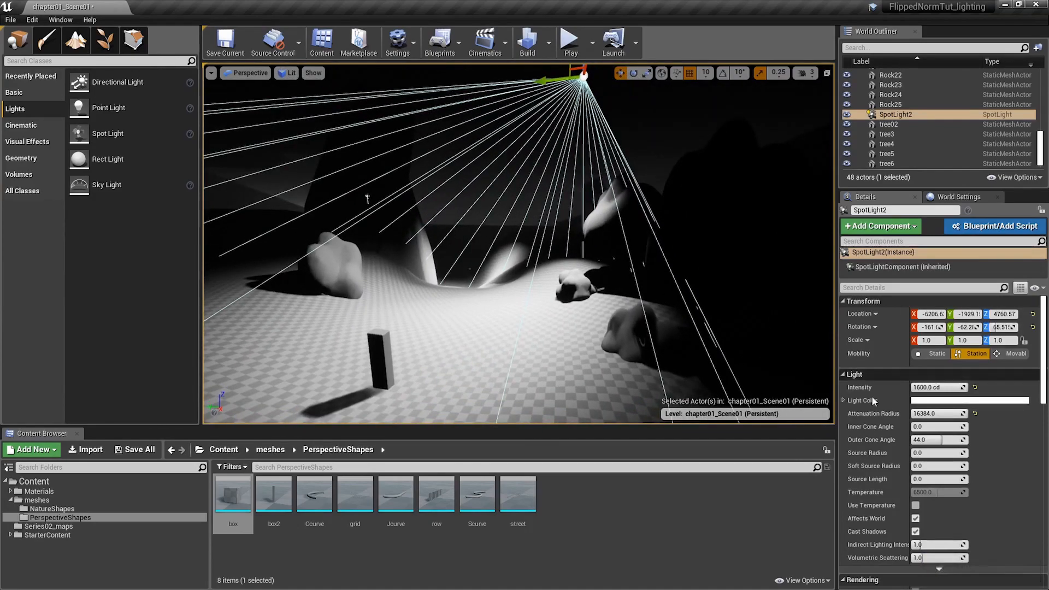
{"action": "left_click_drag", "start_coordinate": [944, 439], "coordinate": [962, 438]}
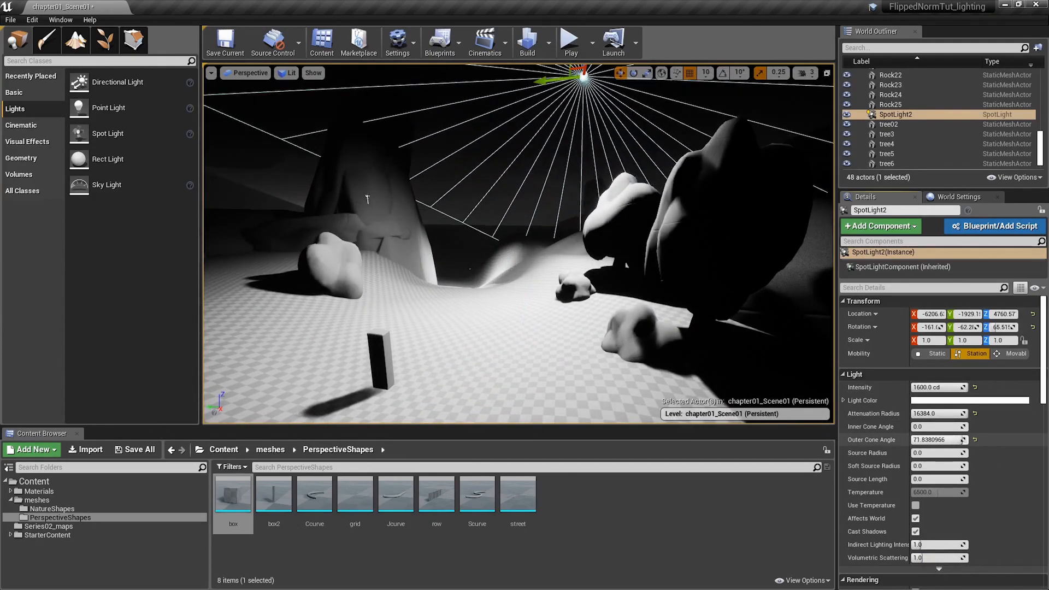
{"action": "right_click_drag", "start_coordinate": [597, 264], "coordinate": [602, 285]}
{"action": "right_click_drag", "start_coordinate": [499, 211], "coordinate": [560, 197]}
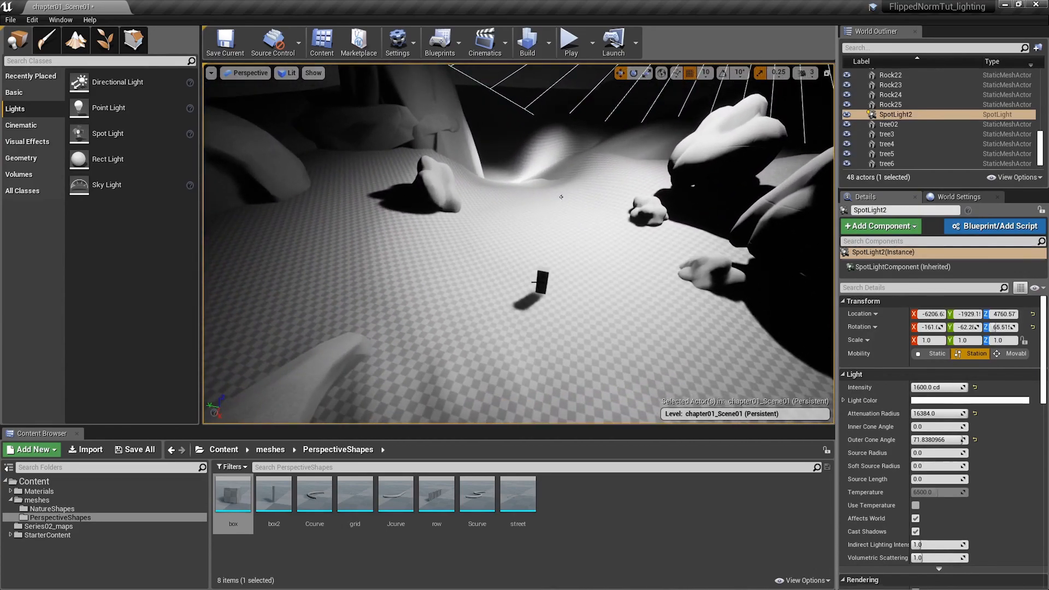
{"action": "left_click", "coordinate": [540, 276]}
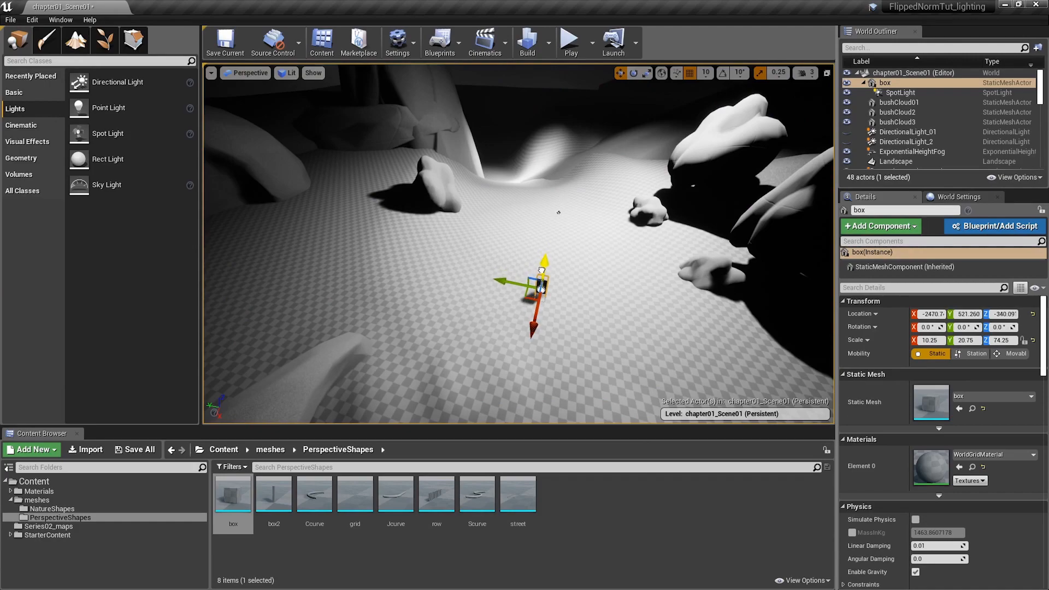
{"action": "key", "text": "Escape"}
{"action": "right_click_drag", "start_coordinate": [562, 300], "coordinate": [499, 322]}
Duplicate SpotLight2 farther back to about X -18146 and narrow the copy's outer cone angle to about 44.
{"action": "scroll", "coordinate": [951, 105], "scroll_direction": "down", "scroll_amount": 10}
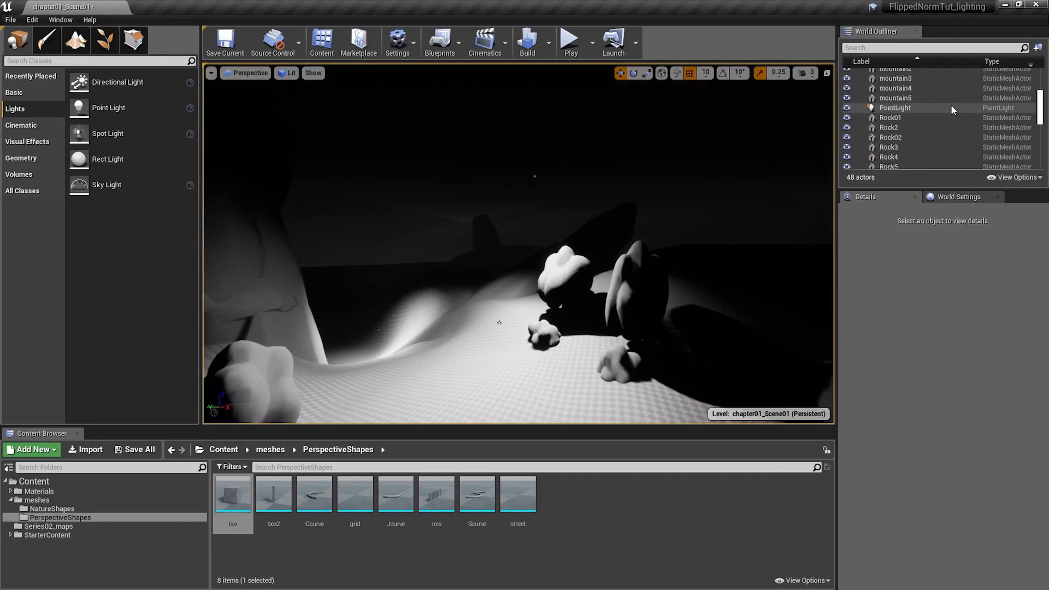
{"action": "left_click", "coordinate": [946, 104]}
{"action": "left_click_drag", "start_coordinate": [556, 160], "coordinate": [474, 189]}
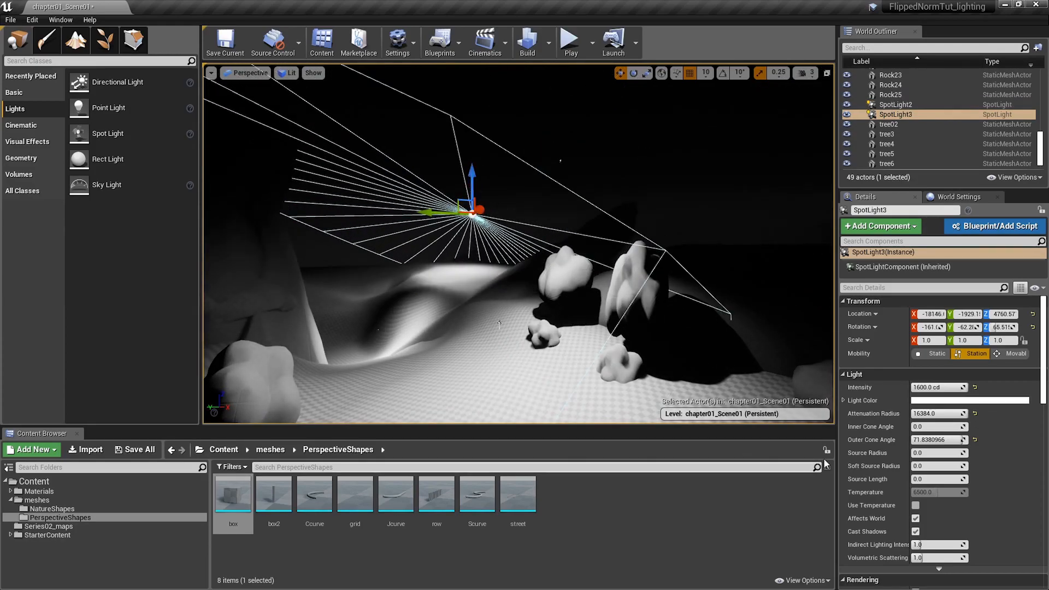
{"action": "left_click_drag", "start_coordinate": [953, 440], "coordinate": [943, 440]}
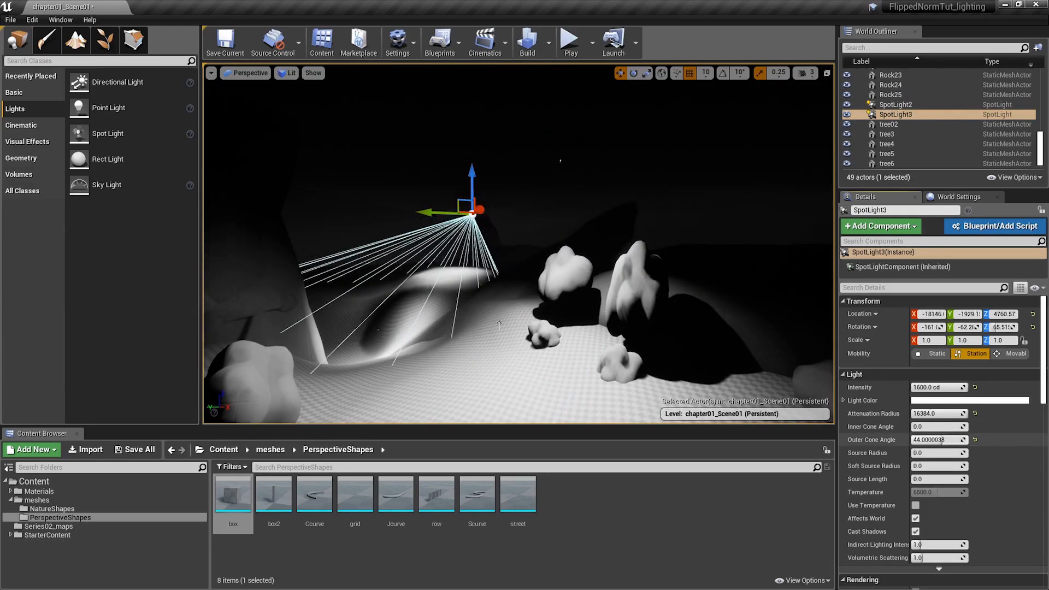
Try raising the copied spot light over the distant valley, check the scene from the foreground, and delete the copy.
{"action": "left_click_drag", "start_coordinate": [474, 170], "coordinate": [474, 125]}
{"action": "right_click_drag", "start_coordinate": [498, 159], "coordinate": [481, 189]}
{"action": "key", "text": "s"}
{"action": "key", "text": "w"}
{"action": "key", "text": "s"}
{"action": "key", "text": "Delete"}
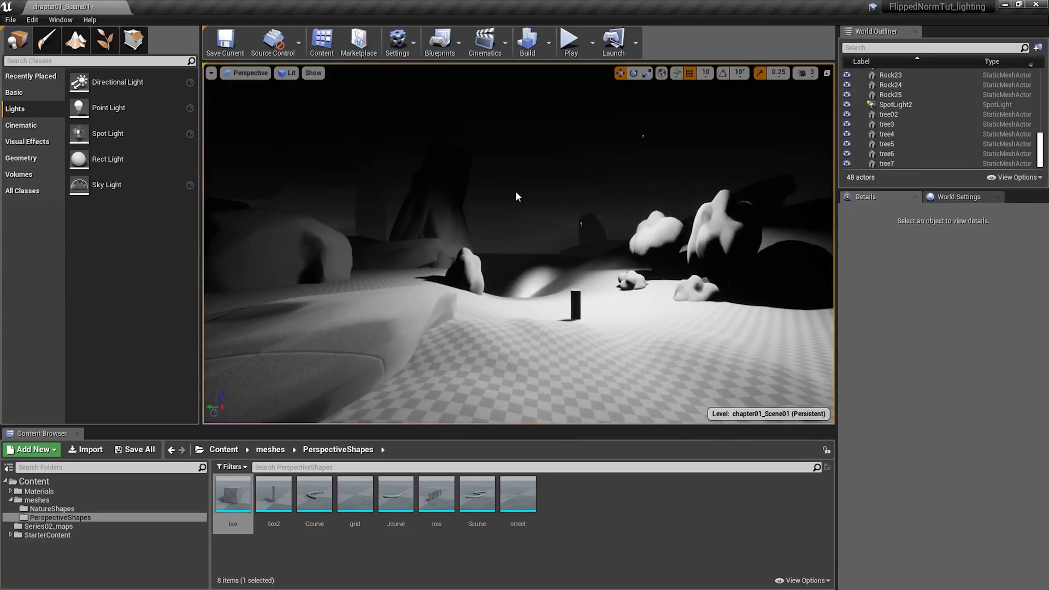
Duplicate SpotLight2 and place the copy high to the side at about X -1036, Y 7664, Z 8240, rotated toward the scene.
{"action": "left_click", "coordinate": [929, 104]}
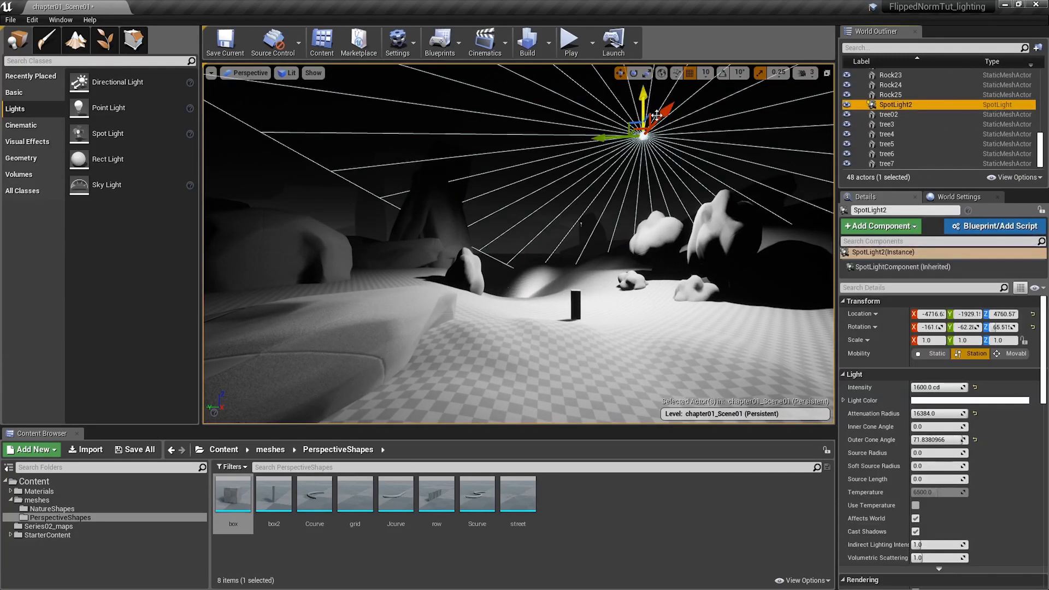
{"action": "left_click_drag", "start_coordinate": [667, 119], "coordinate": [621, 166]}
{"action": "mouse_move", "coordinate": [596, 183]}
{"action": "right_mouse_down"}
{"action": "mouse_move", "coordinate": [541, 208]}
{"action": "mouse_move", "coordinate": [616, 180]}
{"action": "right_mouse_up"}
{"action": "left_click_drag", "start_coordinate": [665, 177], "coordinate": [404, 185], "text": "alt"}
{"action": "key", "text": "w"}
{"action": "left_click_drag", "start_coordinate": [402, 132], "coordinate": [386, 103]}
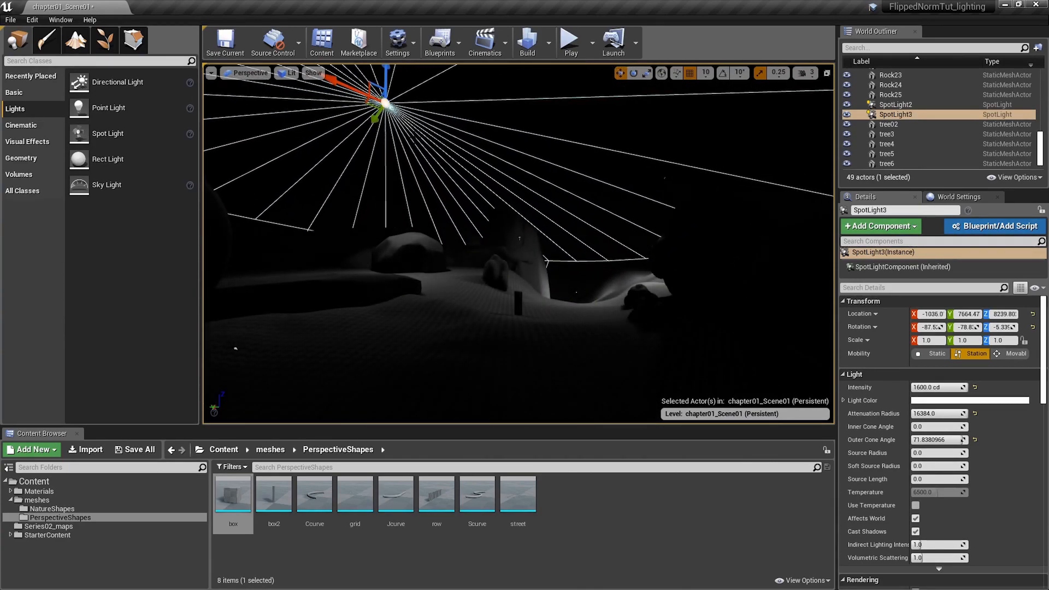
Narrow the copied spot light's outer cone angle to about 38.7 and move it to about X -3225, Y 5235, Z 9829.
{"action": "left_click_drag", "start_coordinate": [952, 442], "coordinate": [938, 440]}
{"action": "left_click_drag", "start_coordinate": [386, 103], "coordinate": [456, 82]}
{"action": "right_click_drag", "start_coordinate": [455, 82], "coordinate": [316, 88]}
{"action": "mouse_move", "coordinate": [654, 222]}
{"action": "right_mouse_down"}
{"action": "mouse_move", "coordinate": [707, 226]}
{"action": "mouse_move", "coordinate": [707, 238]}
{"action": "mouse_move", "coordinate": [705, 223]}
{"action": "mouse_move", "coordinate": [716, 225]}
{"action": "mouse_move", "coordinate": [672, 225]}
{"action": "right_mouse_up"}
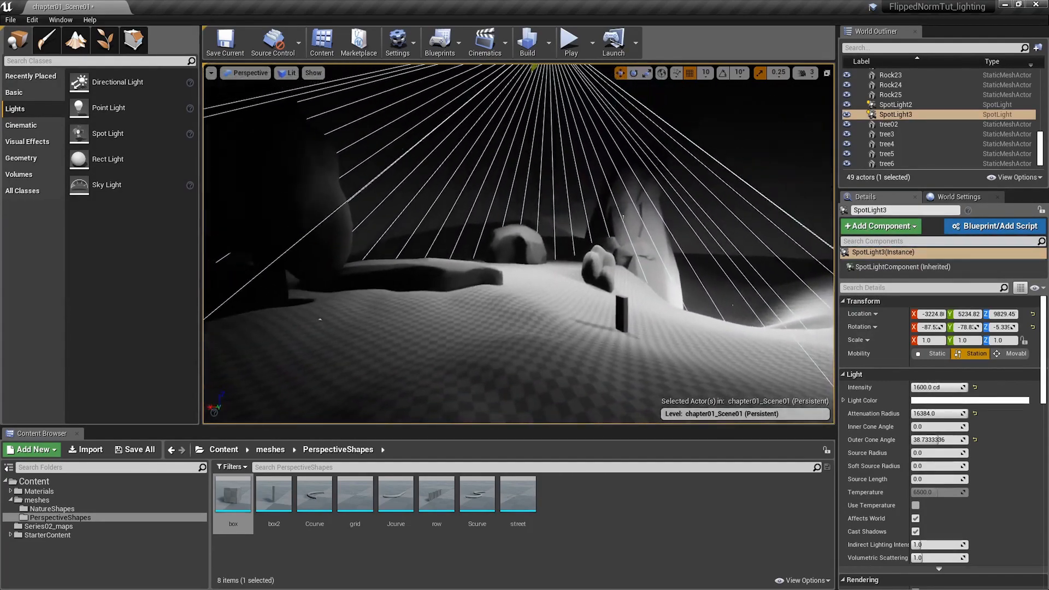
{"action": "left_click", "coordinate": [483, 154]}
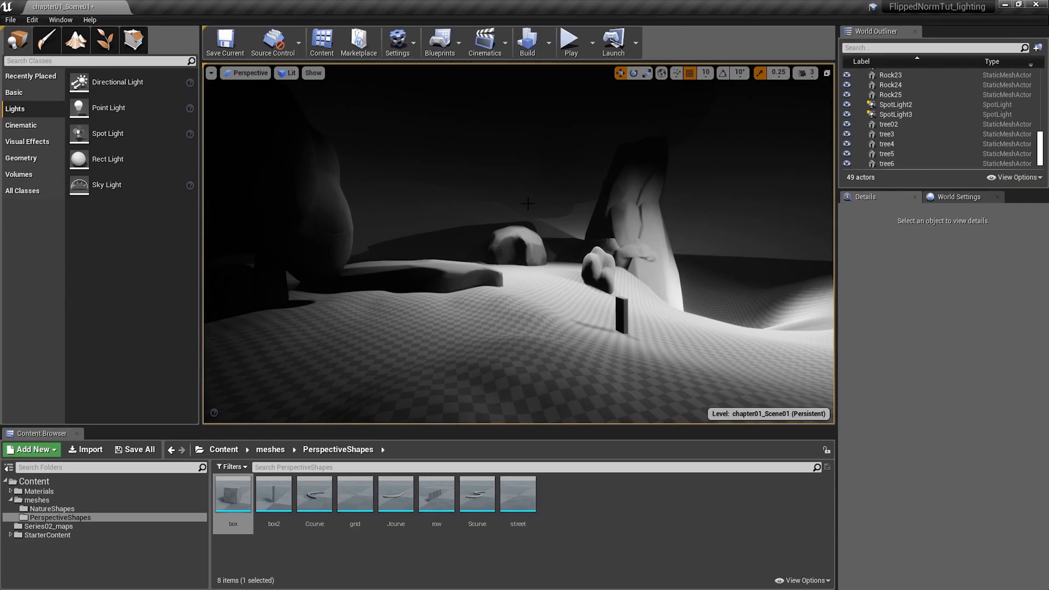
{"action": "right_click_drag", "start_coordinate": [518, 244], "coordinate": [463, 244]}
{"action": "right_click_drag", "start_coordinate": [483, 205], "coordinate": [527, 205]}
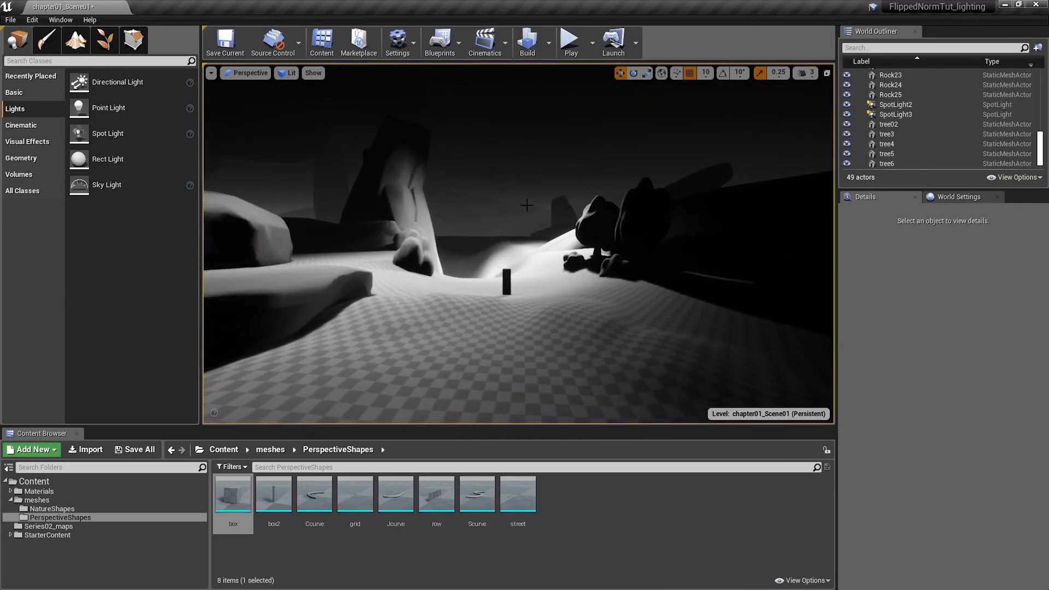